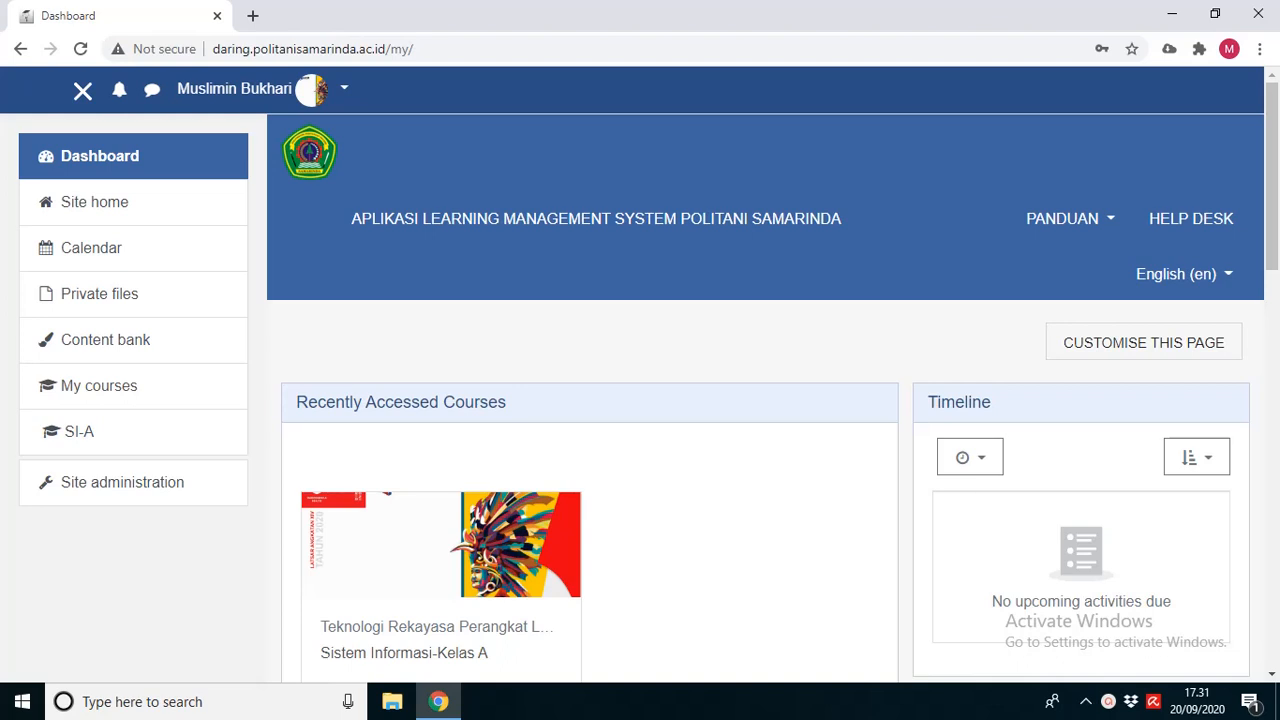
# Step: Open the SI-A course and look through the activities in its PERTEMUAN sections
pyautogui.click(88, 436)
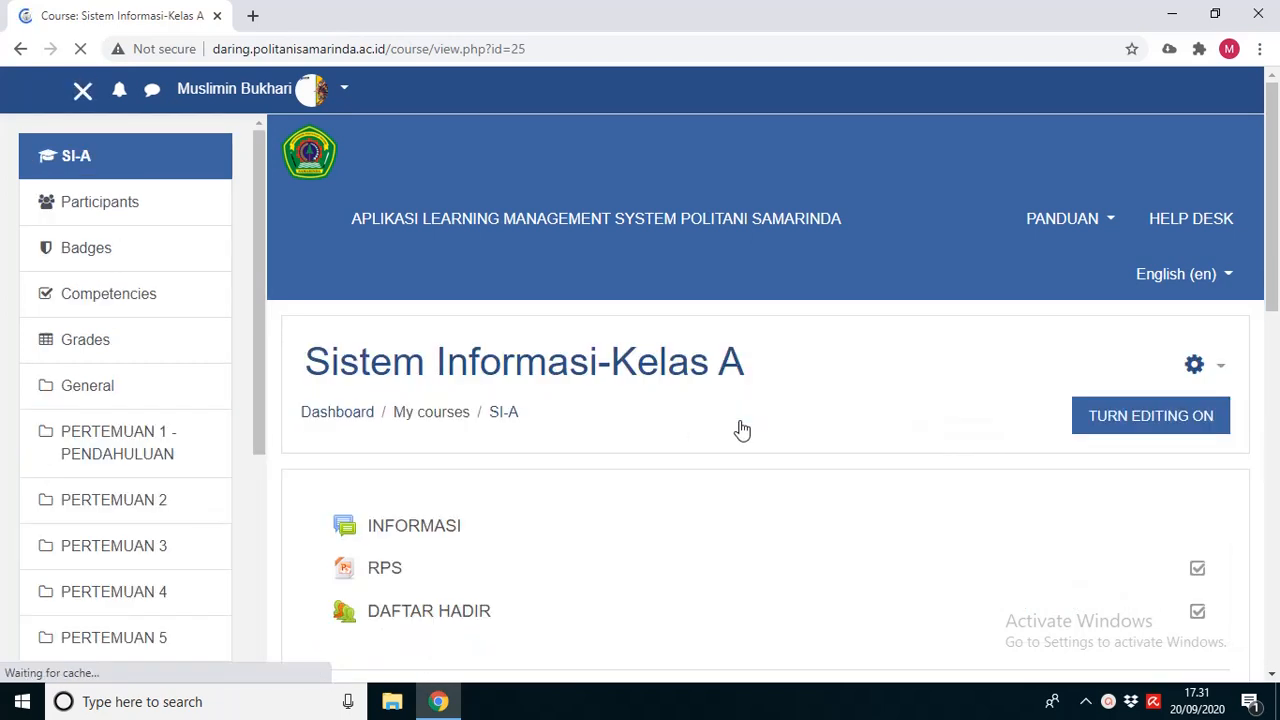
pyautogui.scroll(-3, 742, 430)
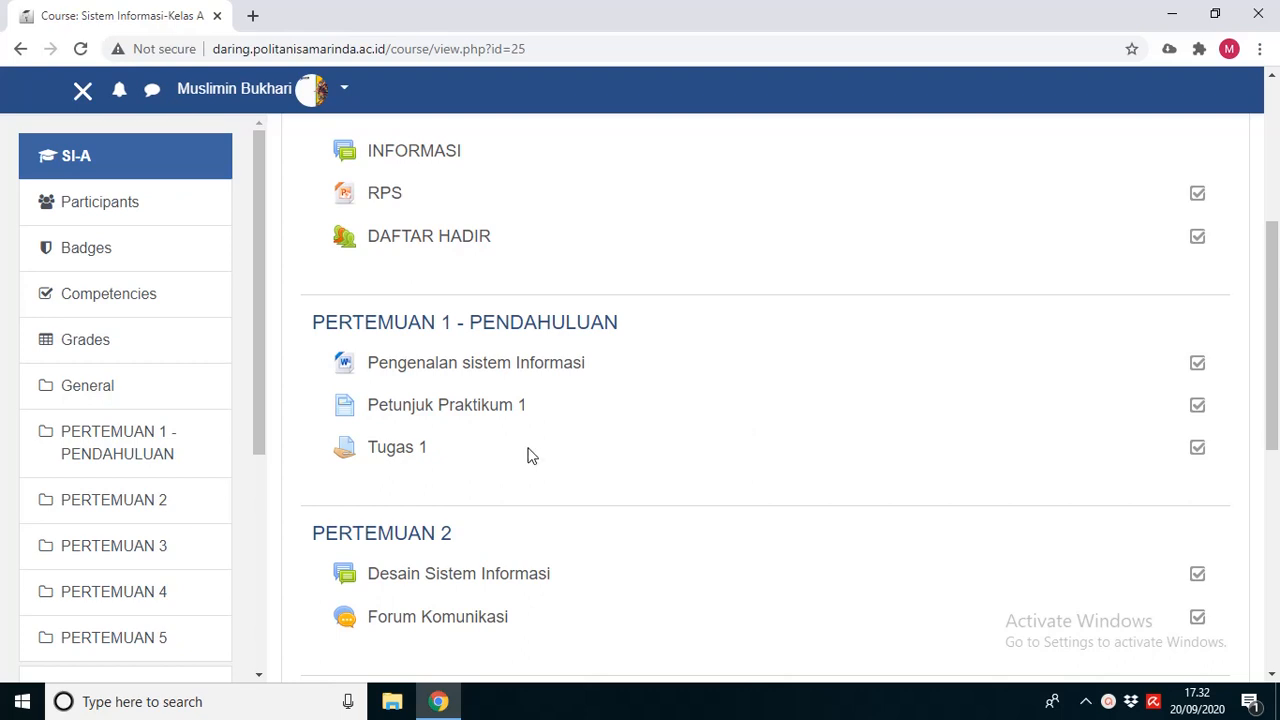
pyautogui.scroll(-4, 650, 431)
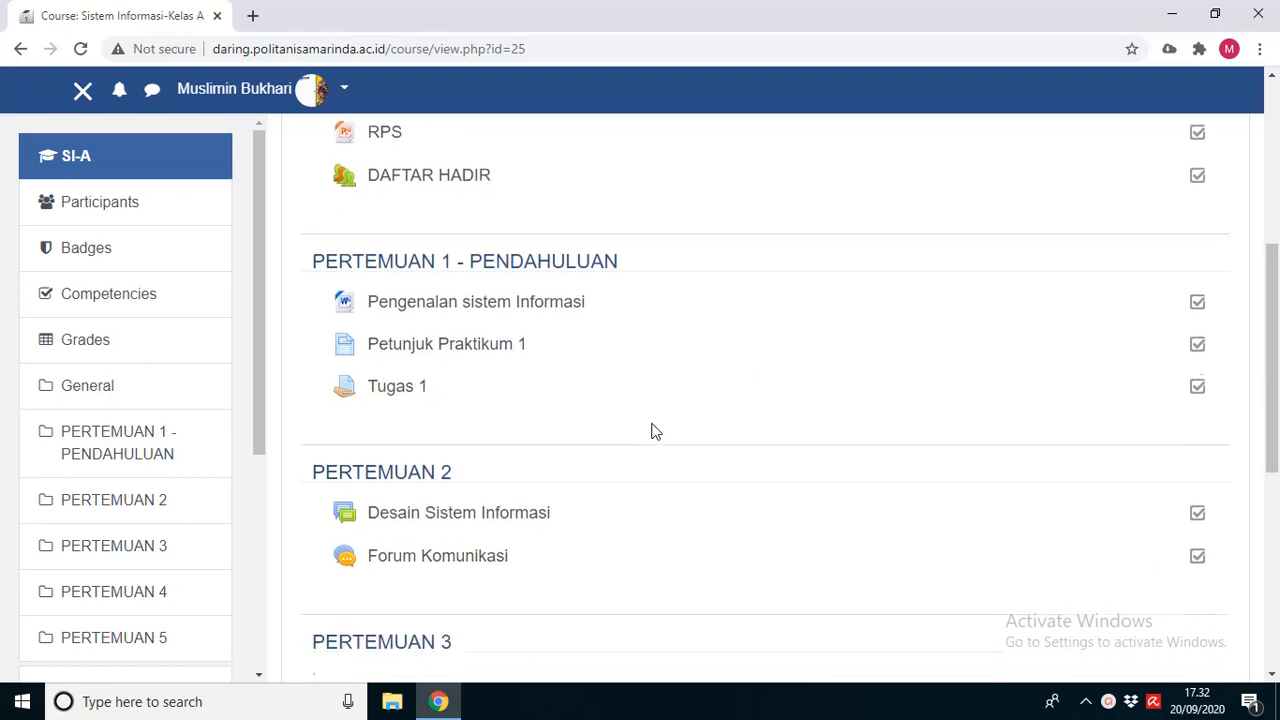
pyautogui.scroll(3, 652, 431)
pyautogui.scroll(-2, 651, 431)
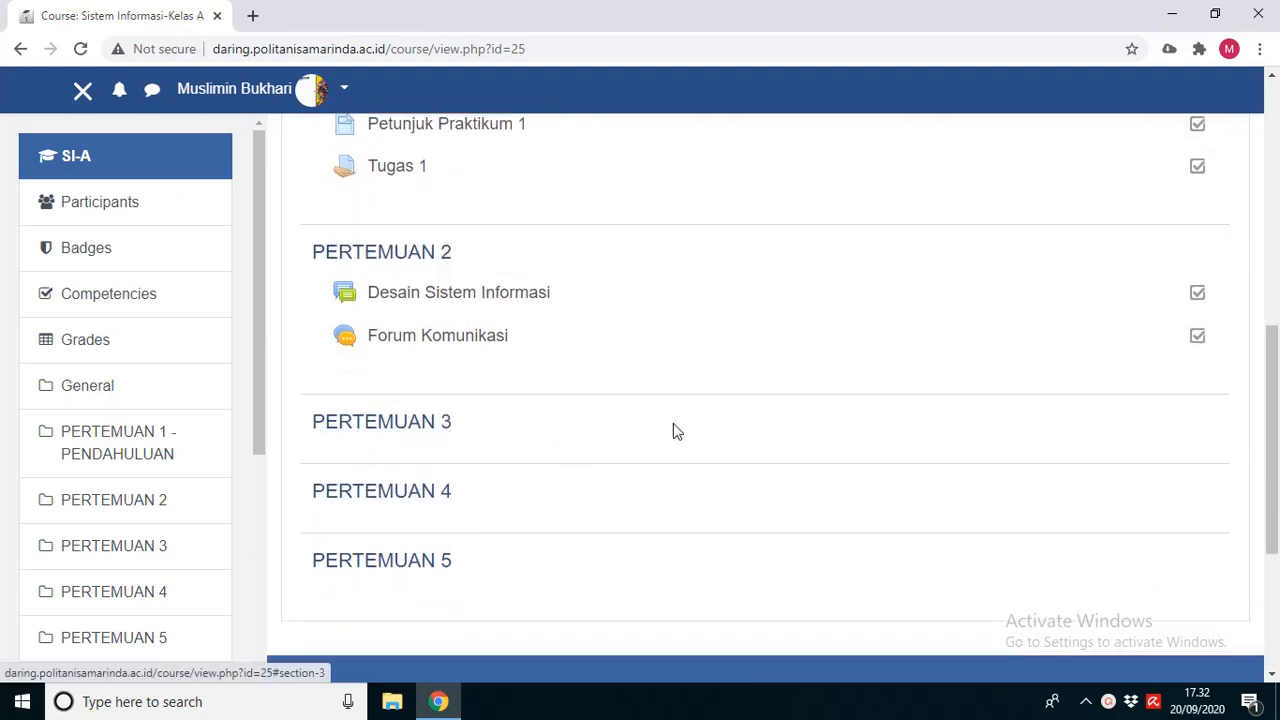
pyautogui.scroll(4, 700, 435)
pyautogui.scroll(-1, 725, 438)
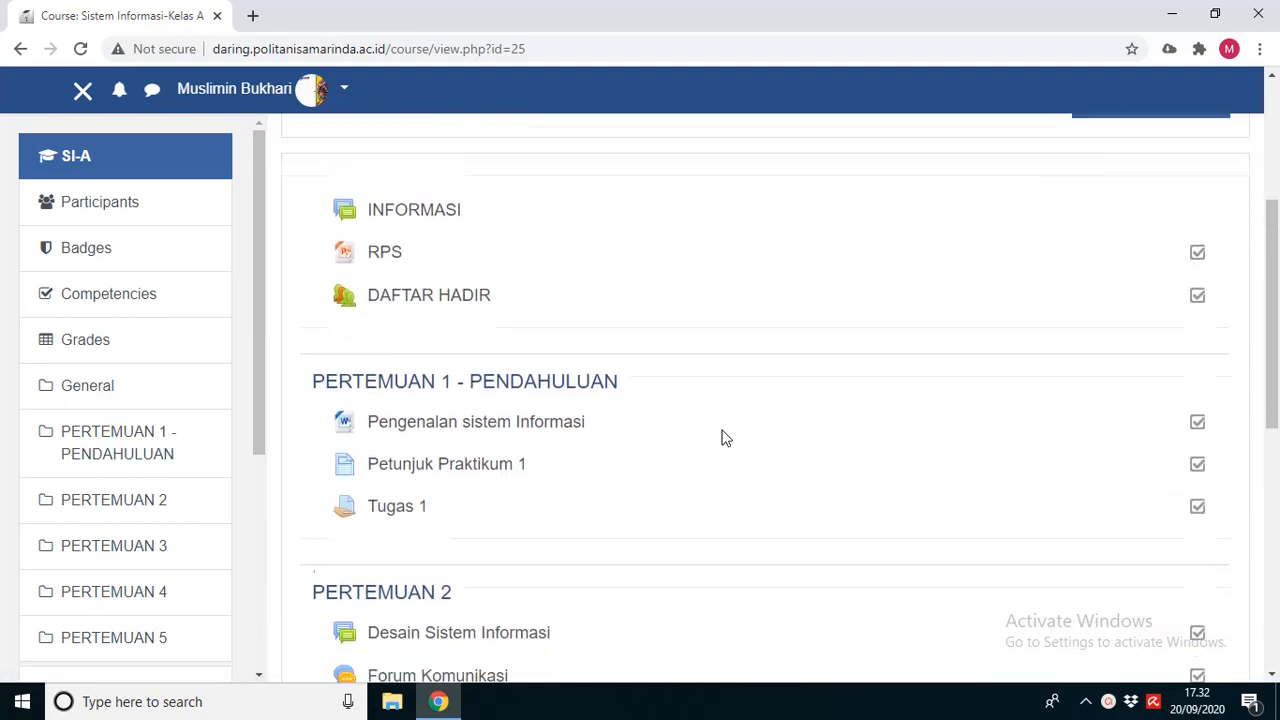
pyautogui.scroll(4, 725, 438)
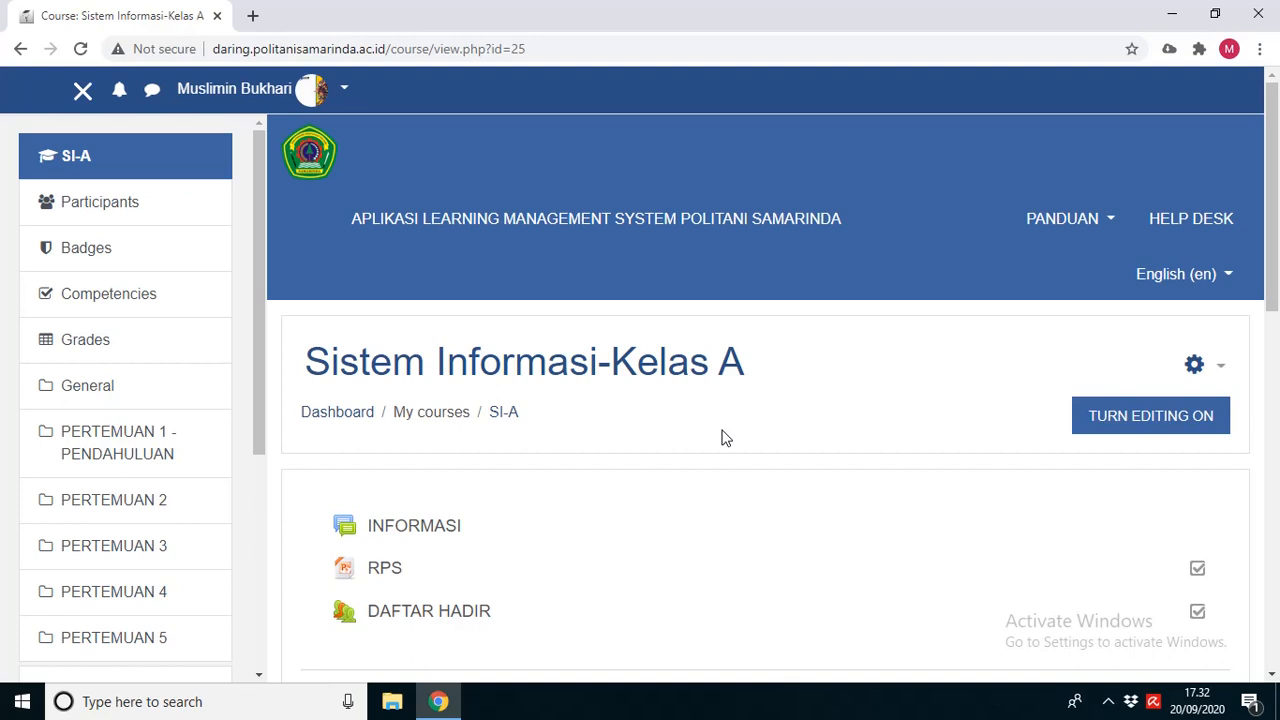
# Step: Turn on course editing and start adding a new Quiz activity to the PERTEMUAN 3 section
pyautogui.click(1173, 428)
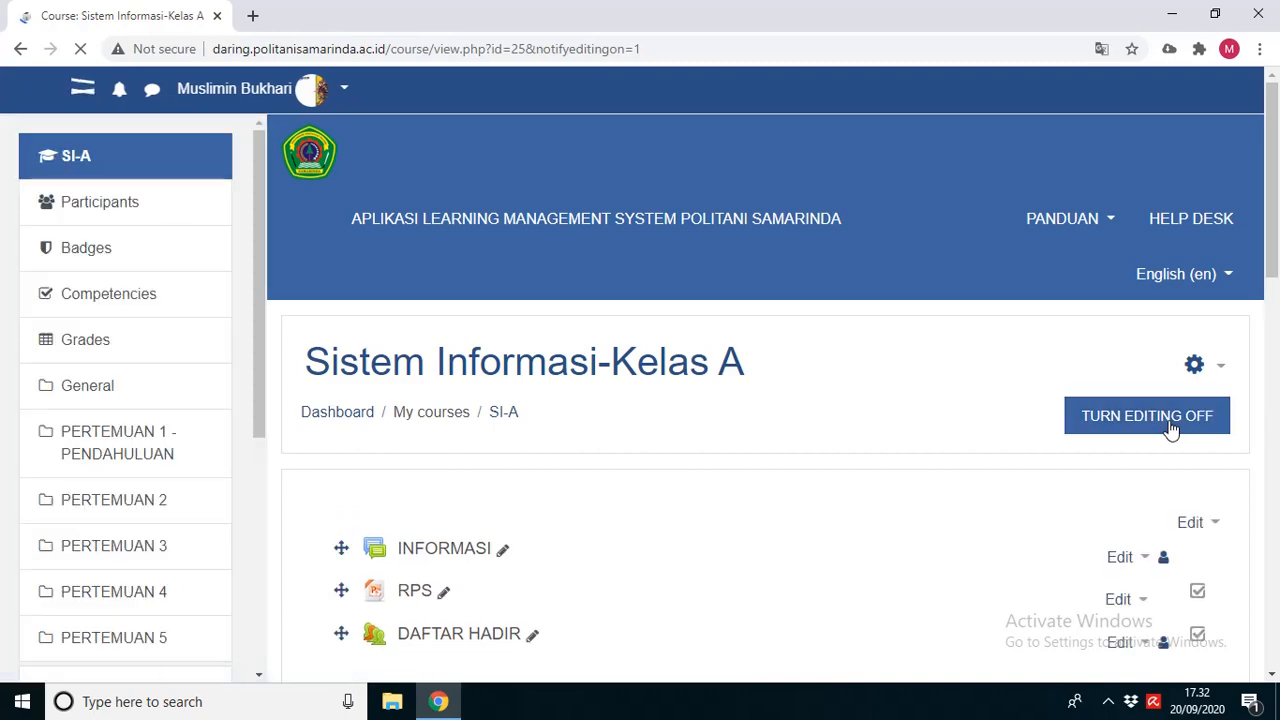
pyautogui.scroll(-2, 825, 484)
pyautogui.scroll(-2, 825, 484)
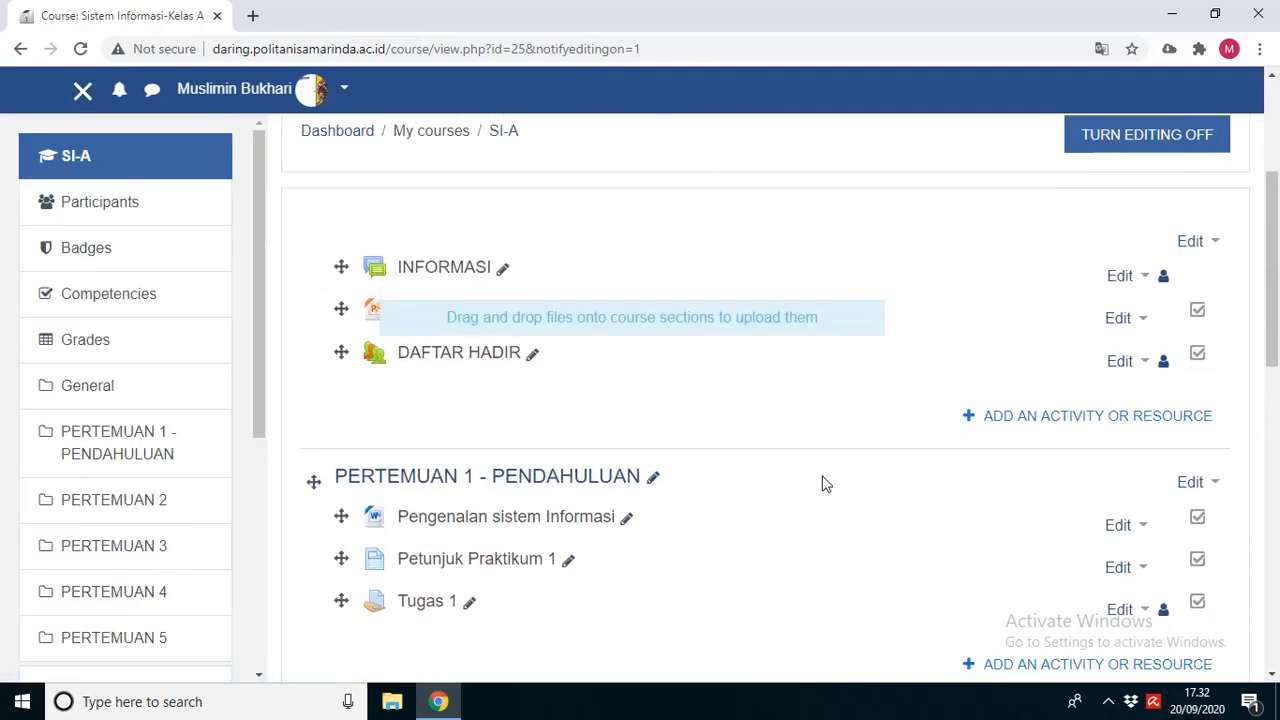
pyautogui.scroll(-2, 825, 484)
pyautogui.scroll(-4, 825, 484)
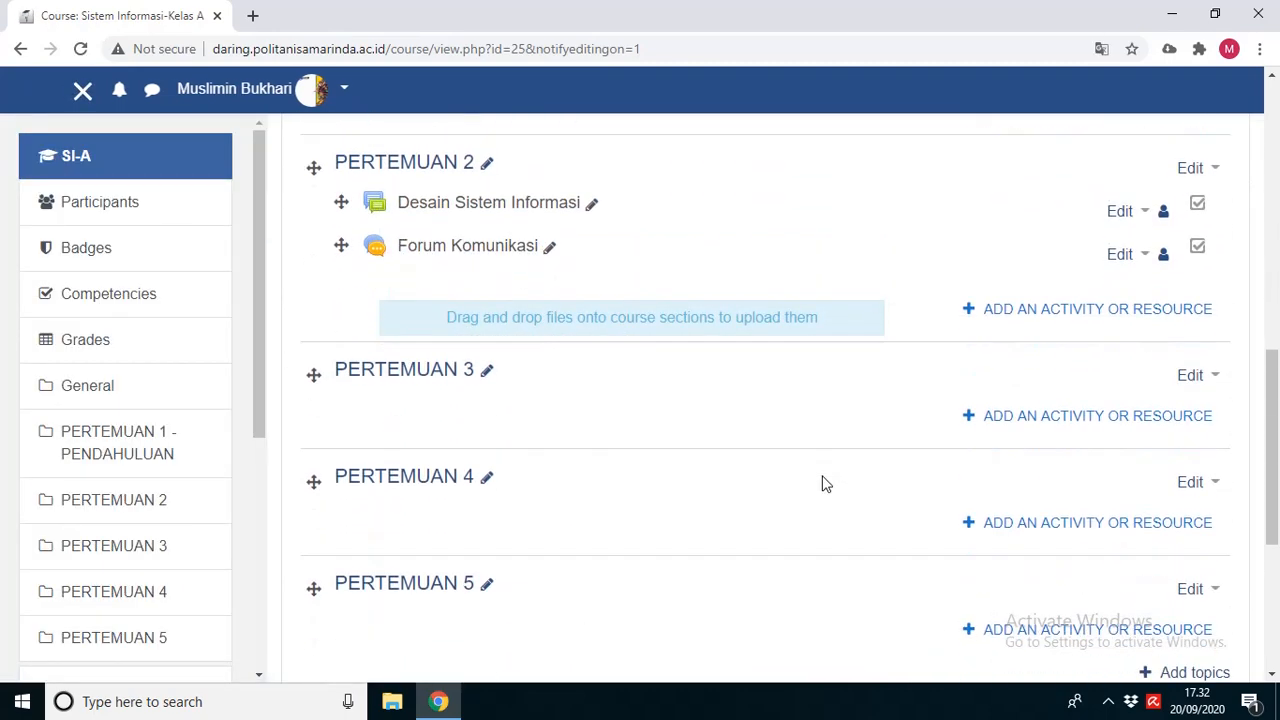
pyautogui.click(1057, 428)
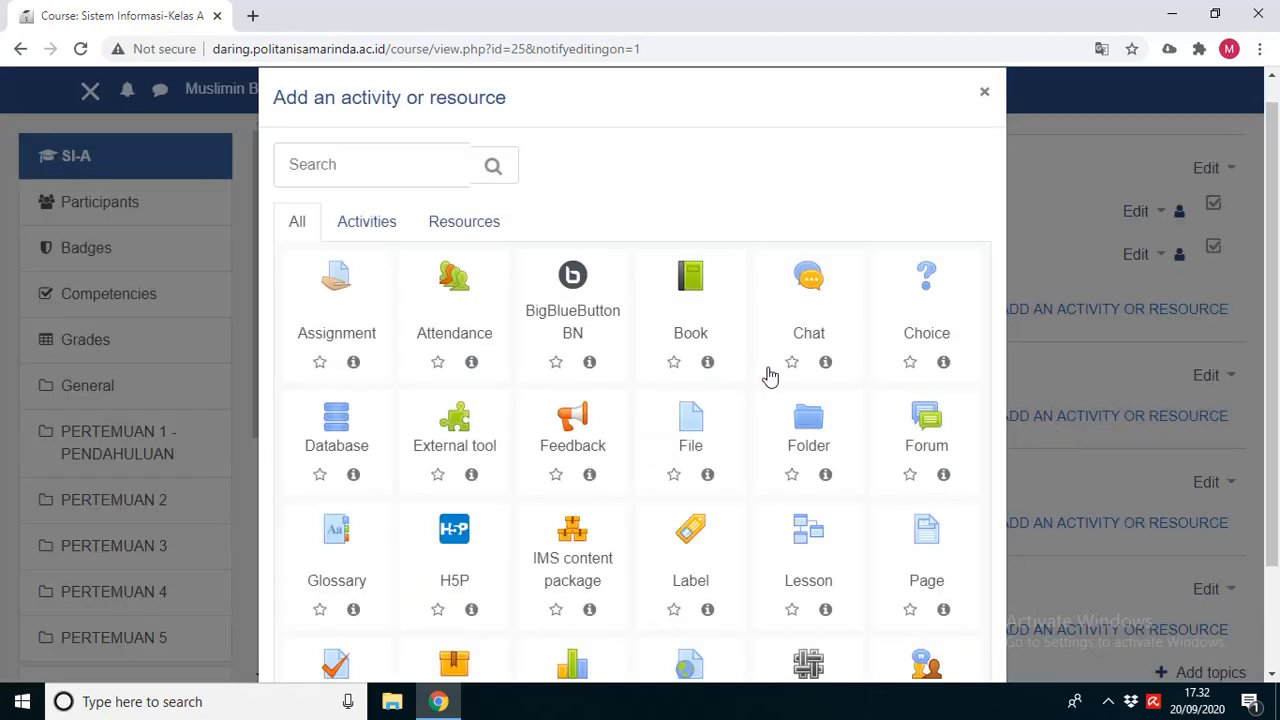
pyautogui.scroll(-2, 737, 391)
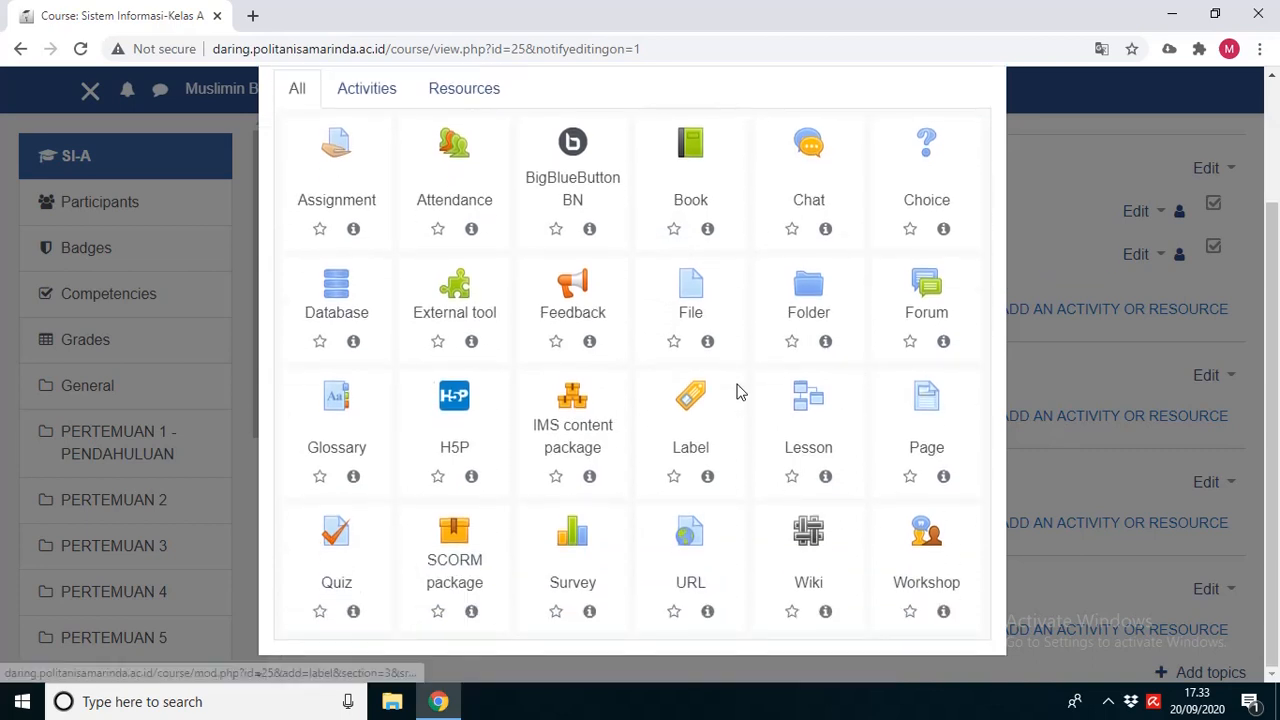
pyautogui.click(368, 348)
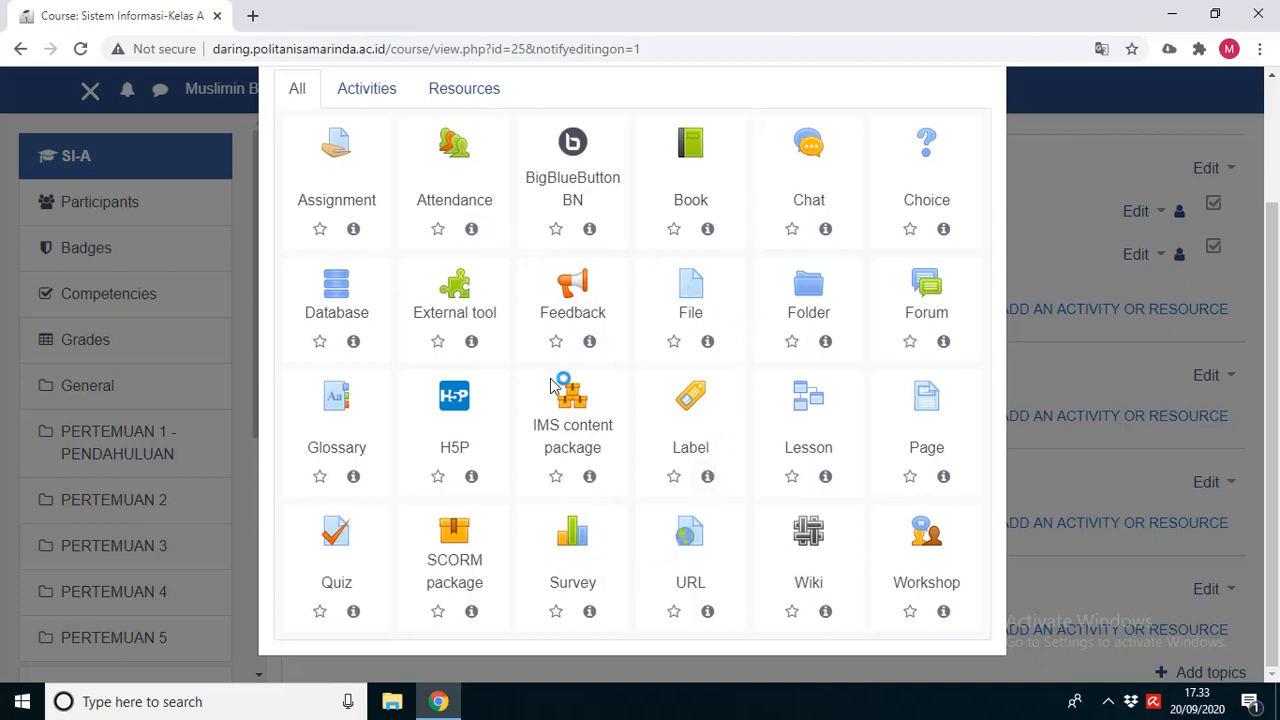
pyautogui.click(337, 537)
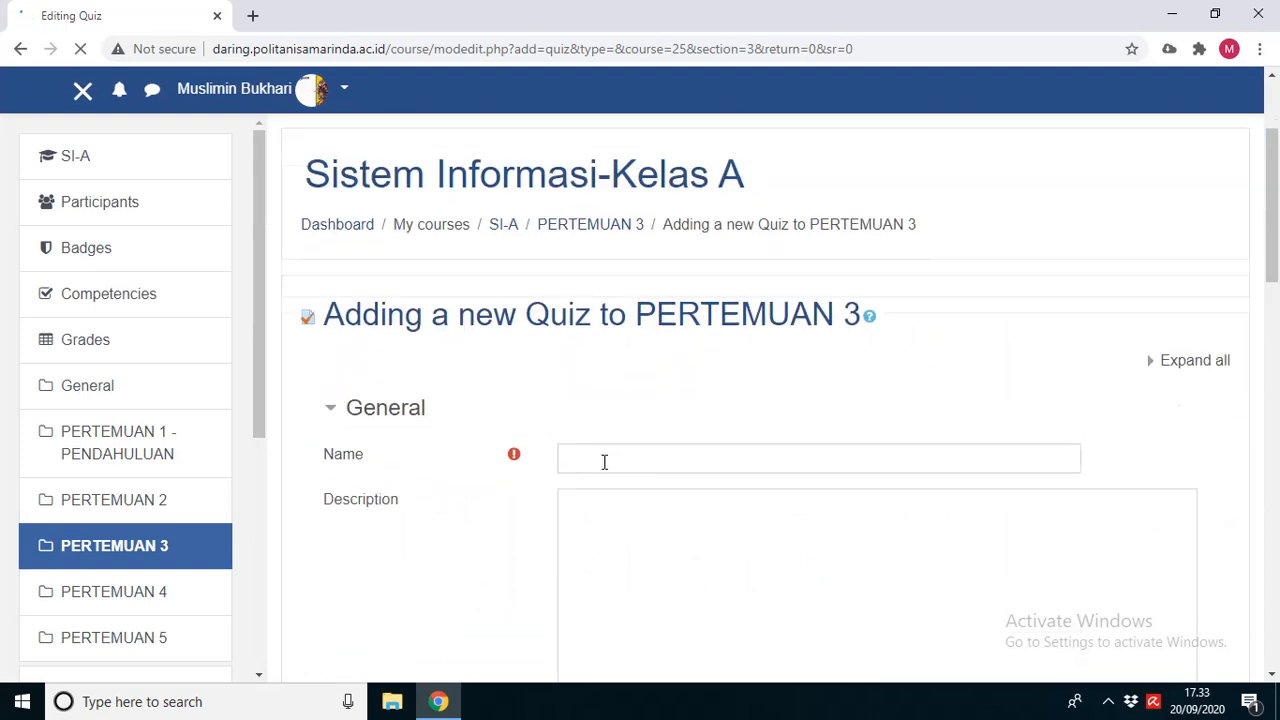
# Step: Name the quiz "Quis 1" and enter "Rancangan Sistem Informasi" as its description
pyautogui.click(600, 497)
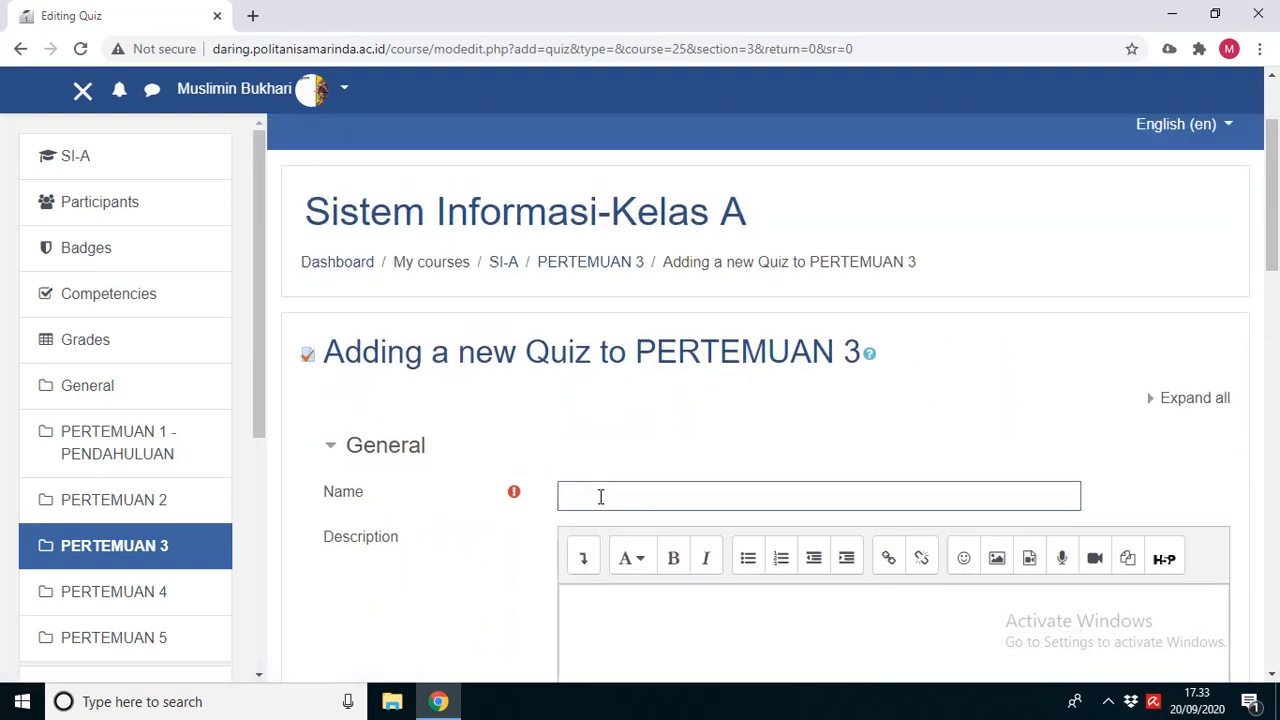
pyautogui.write('Quis 1')
pyautogui.scroll(-1, 631, 530)
pyautogui.click(631, 510)
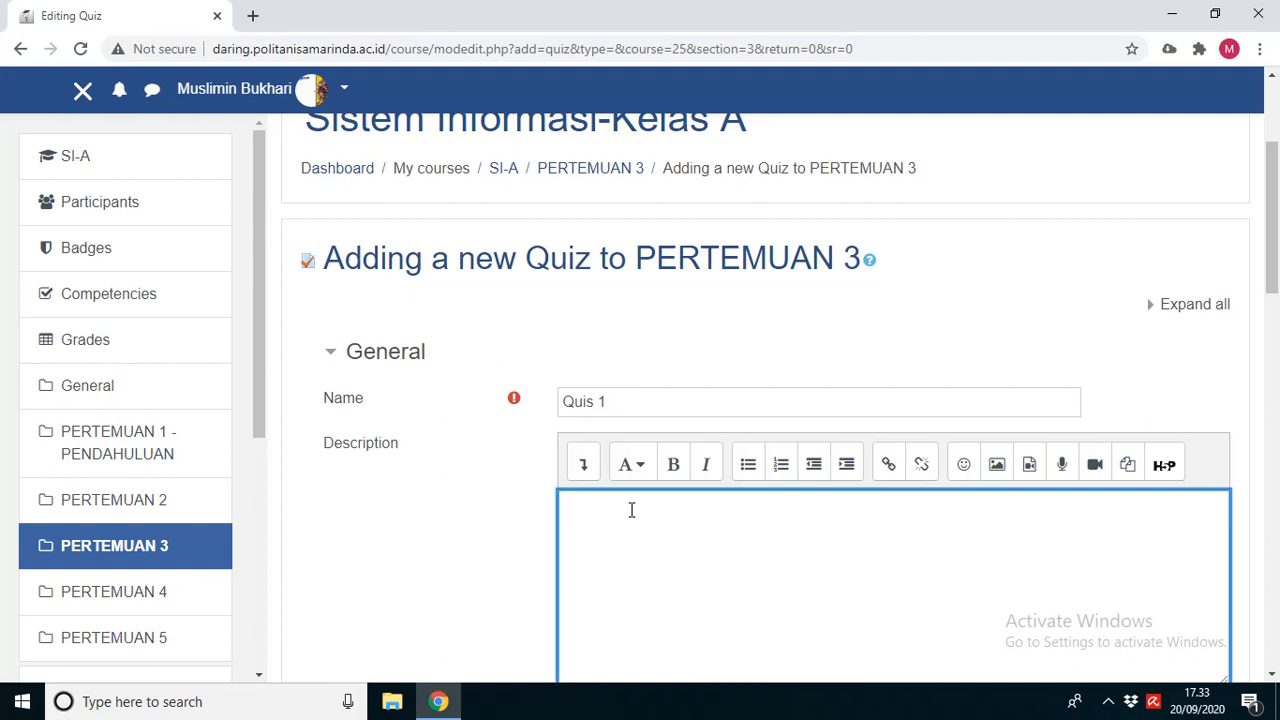
pyautogui.write('Rancangan Sistem Informasi')
# Step: Expand the quiz's Timing settings and enable the opening date, keeping the default 20 September 2020, 17:32
pyautogui.scroll(-5, 638, 503)
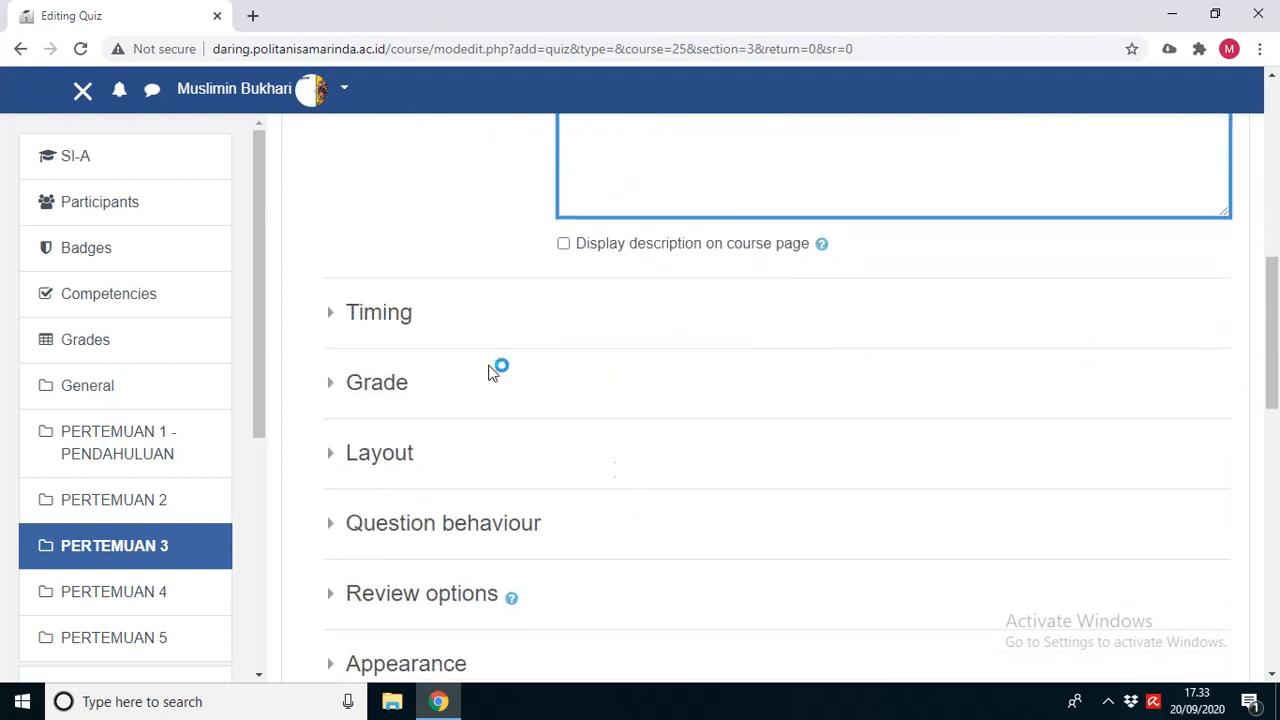
pyautogui.click(327, 312)
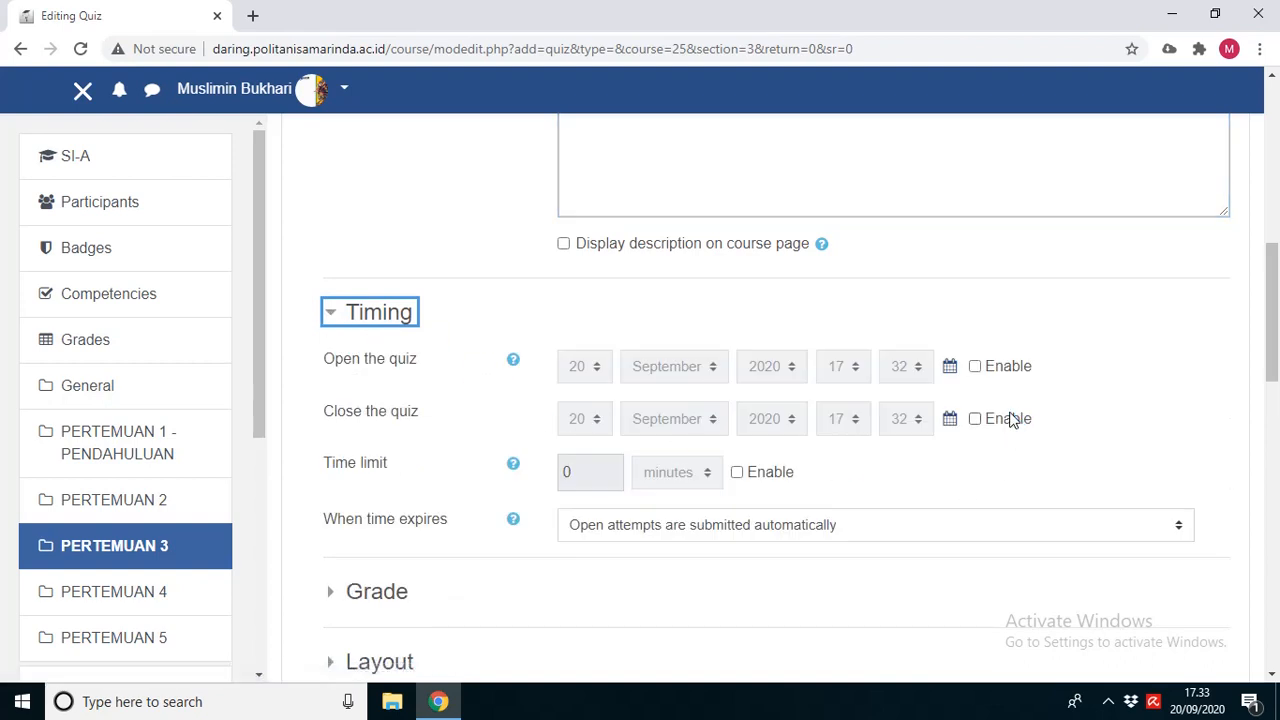
pyautogui.click(975, 367)
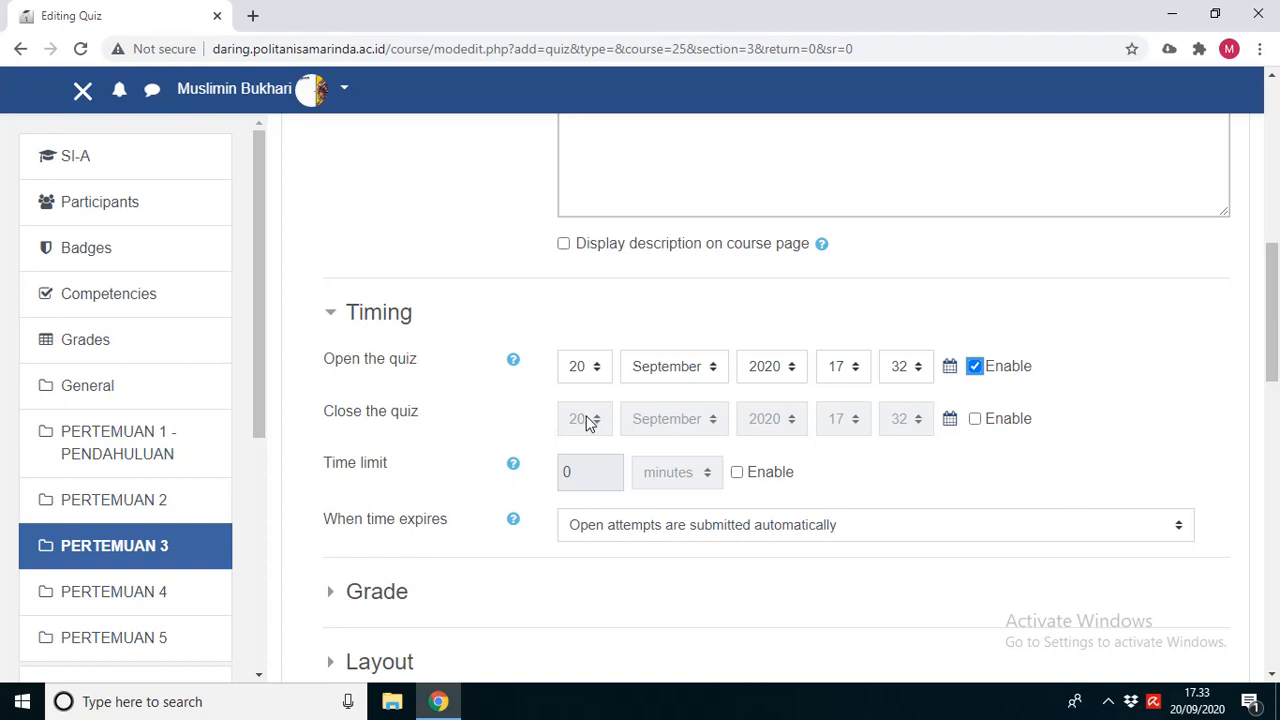
pyautogui.click(978, 367)
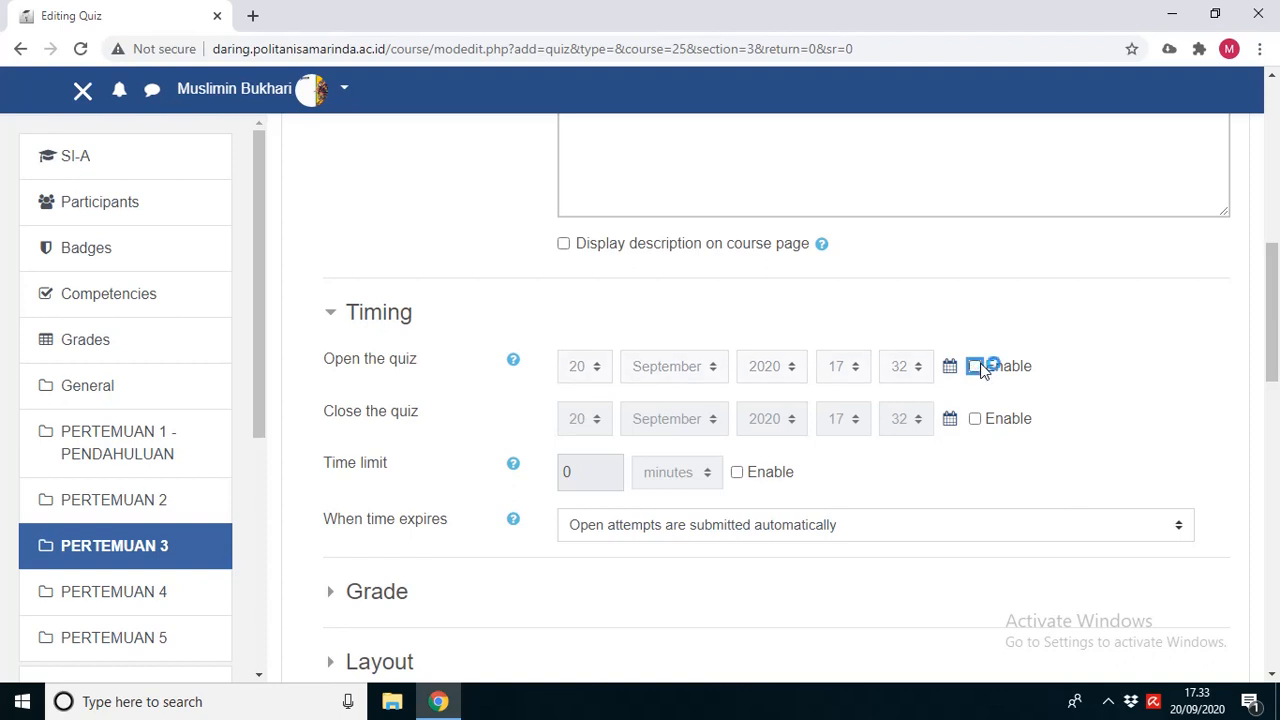
pyautogui.click(975, 367)
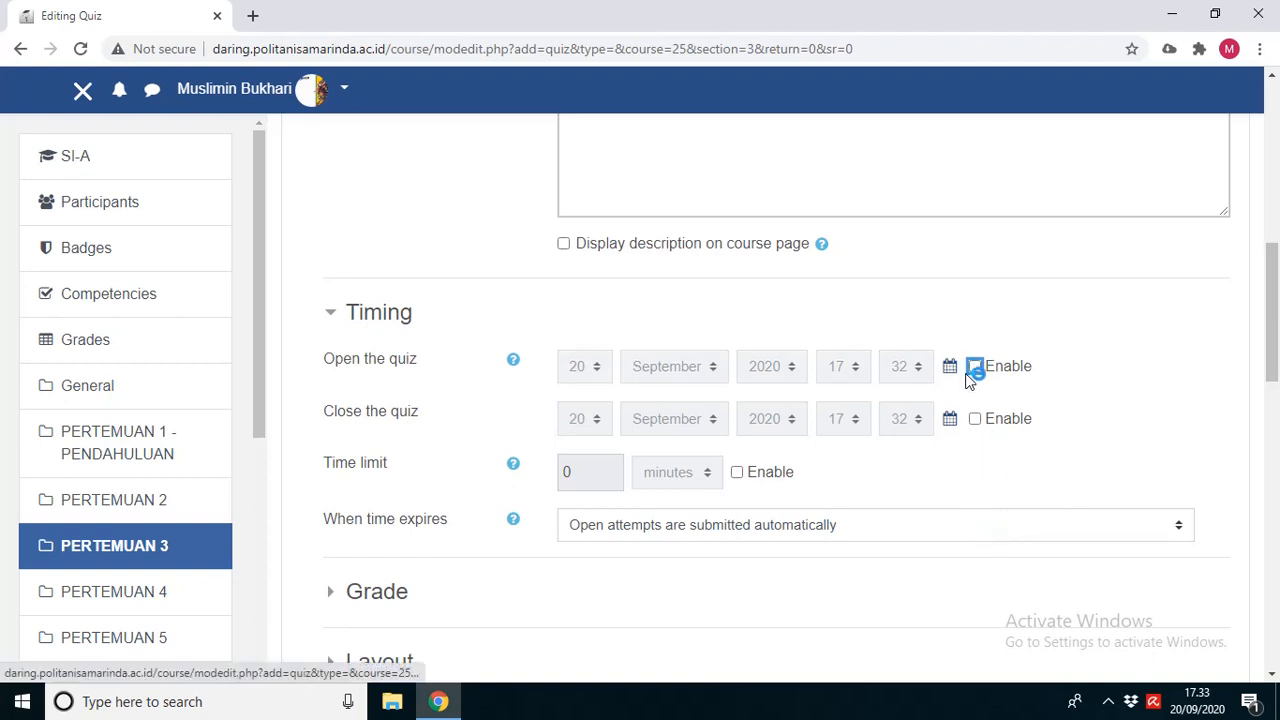
pyautogui.click(975, 367)
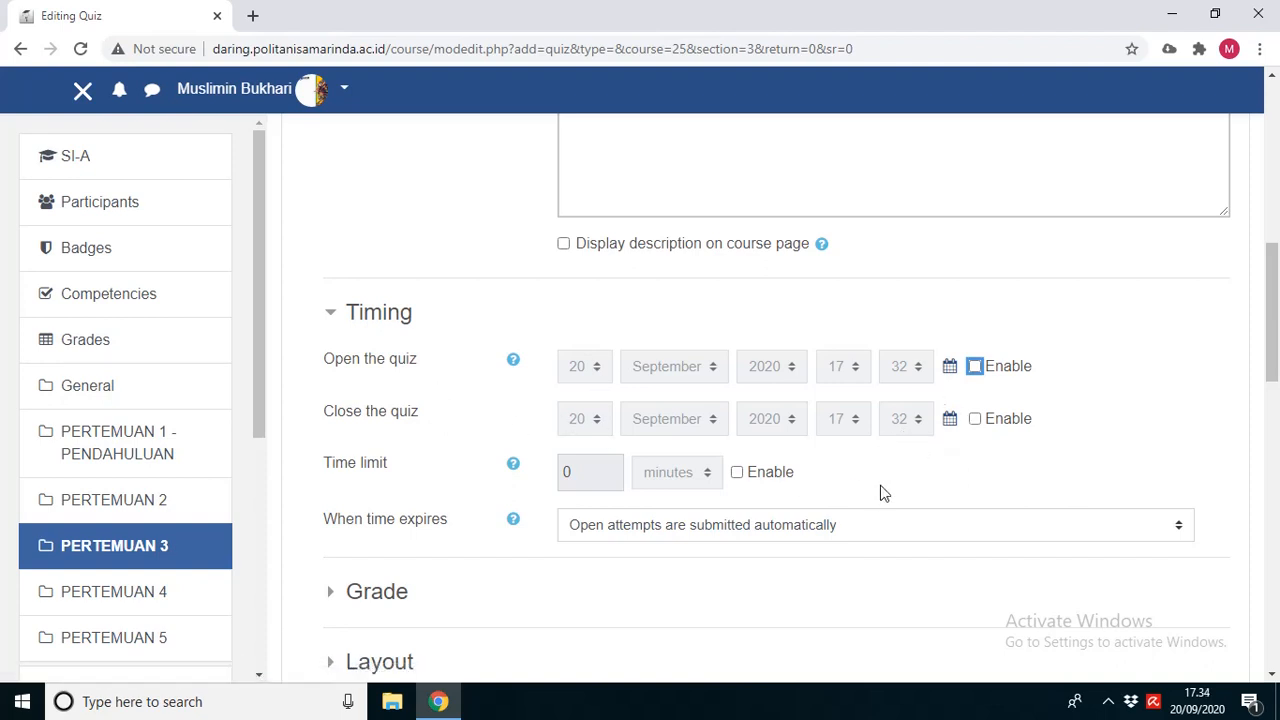
pyautogui.scroll(-1, 880, 485)
pyautogui.scroll(1, 880, 485)
pyautogui.click(976, 368)
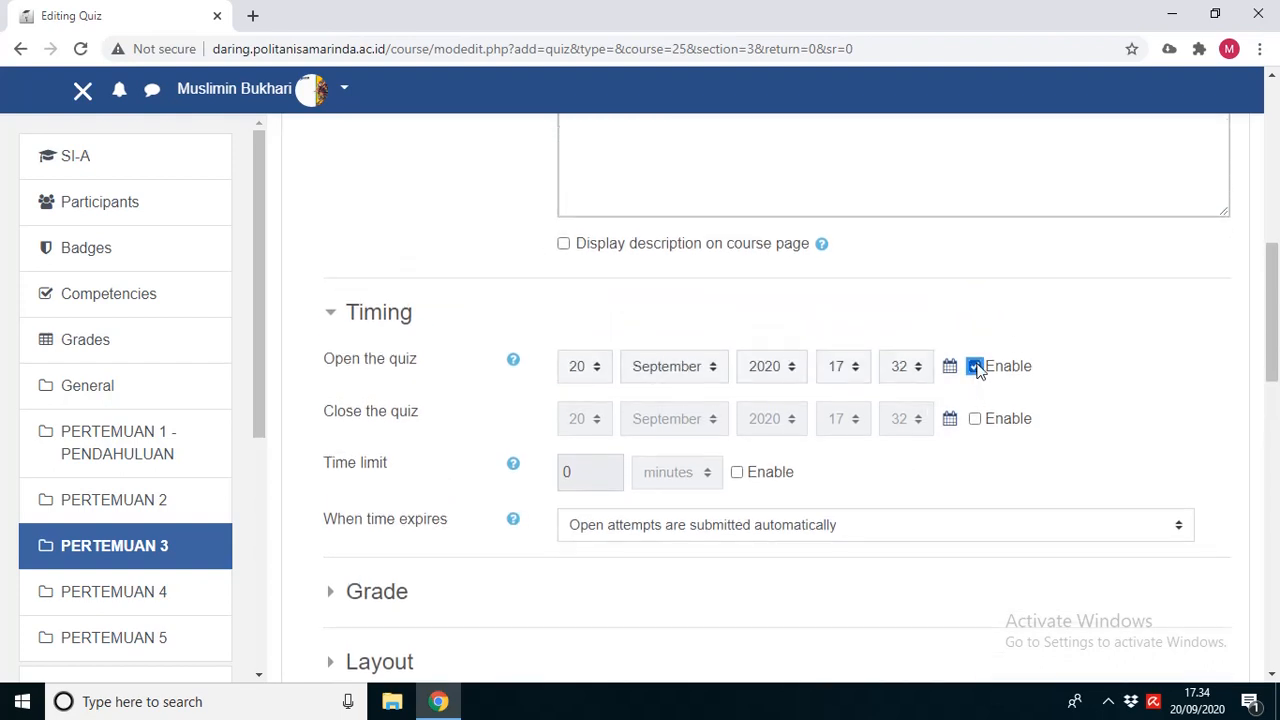
pyautogui.click(737, 473)
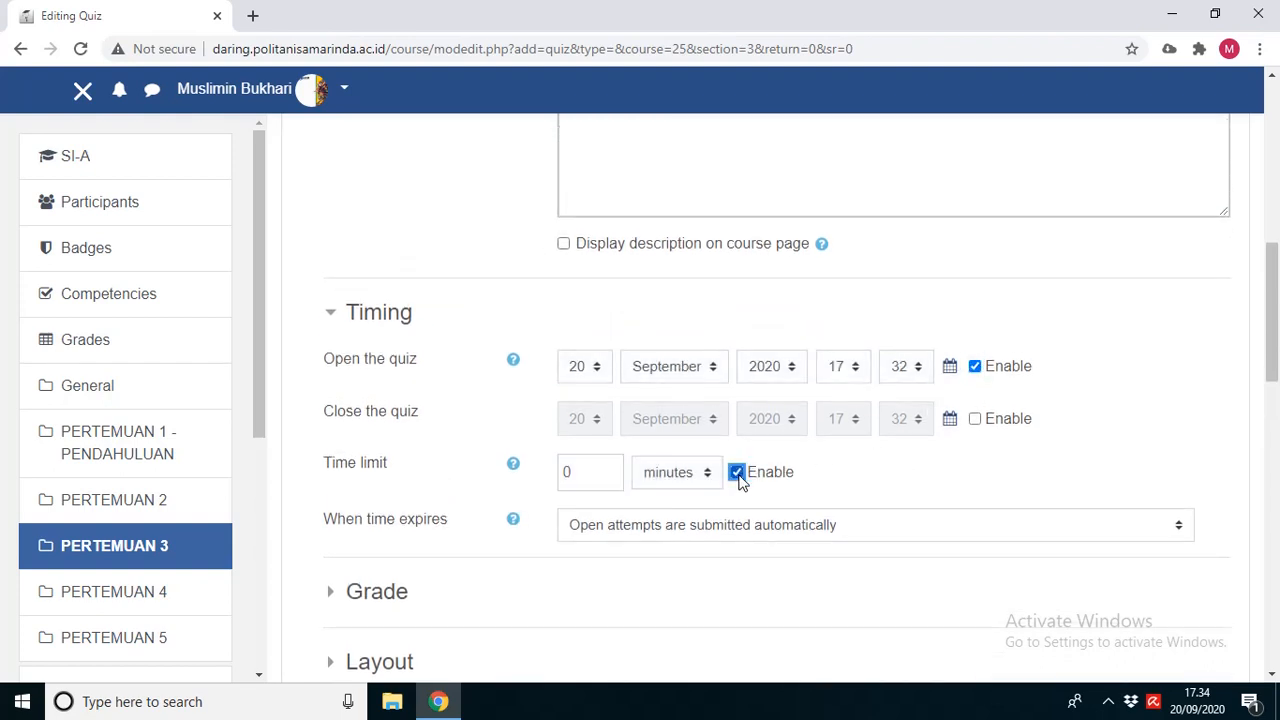
pyautogui.click(710, 480)
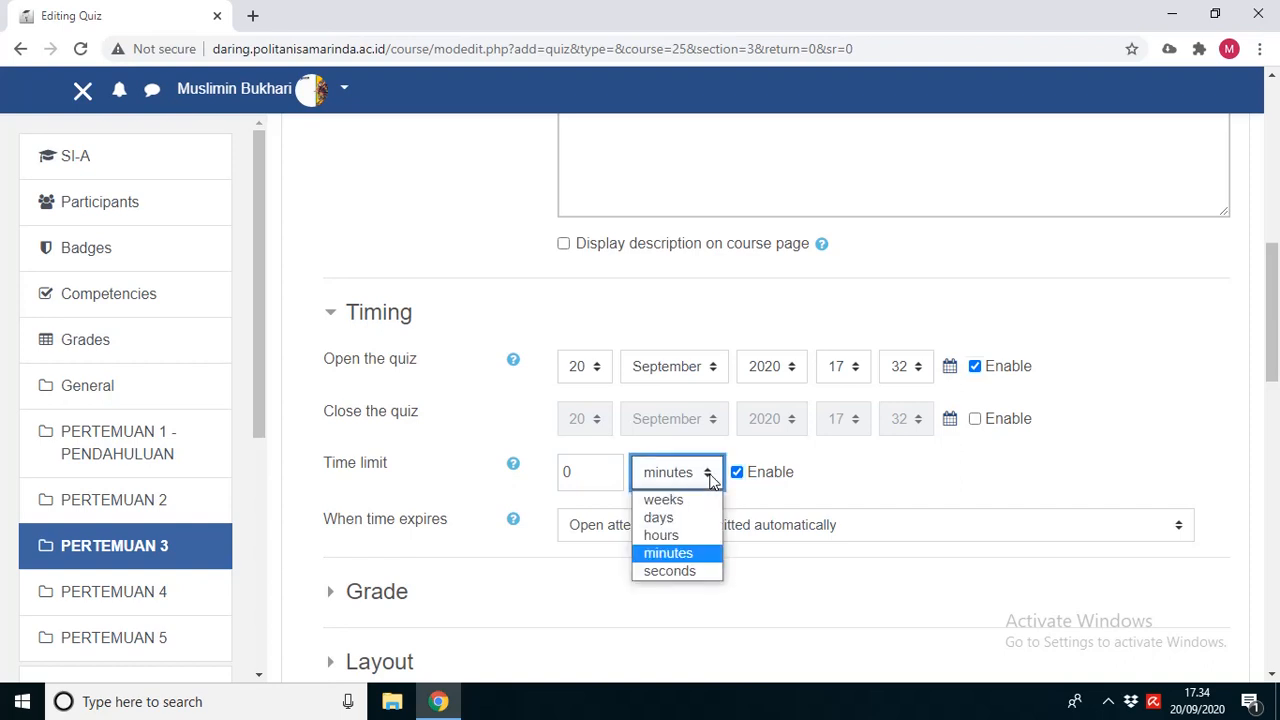
pyautogui.click(710, 480)
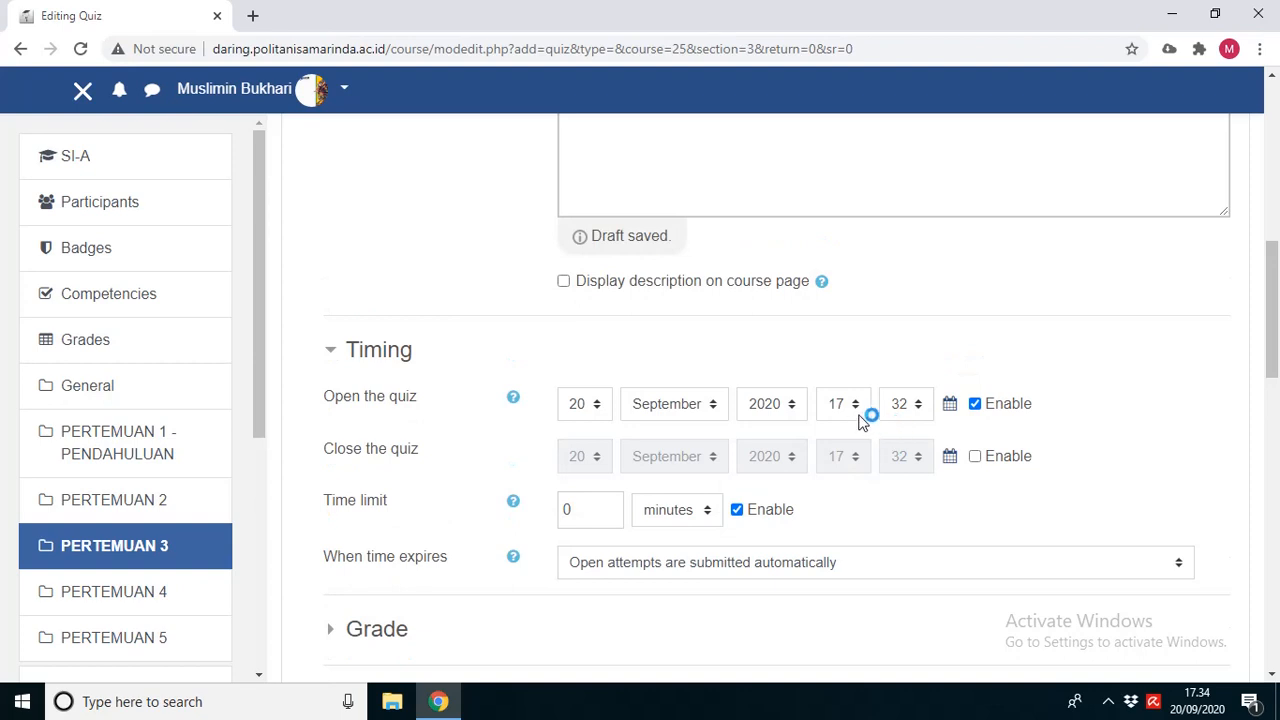
pyautogui.click(852, 410)
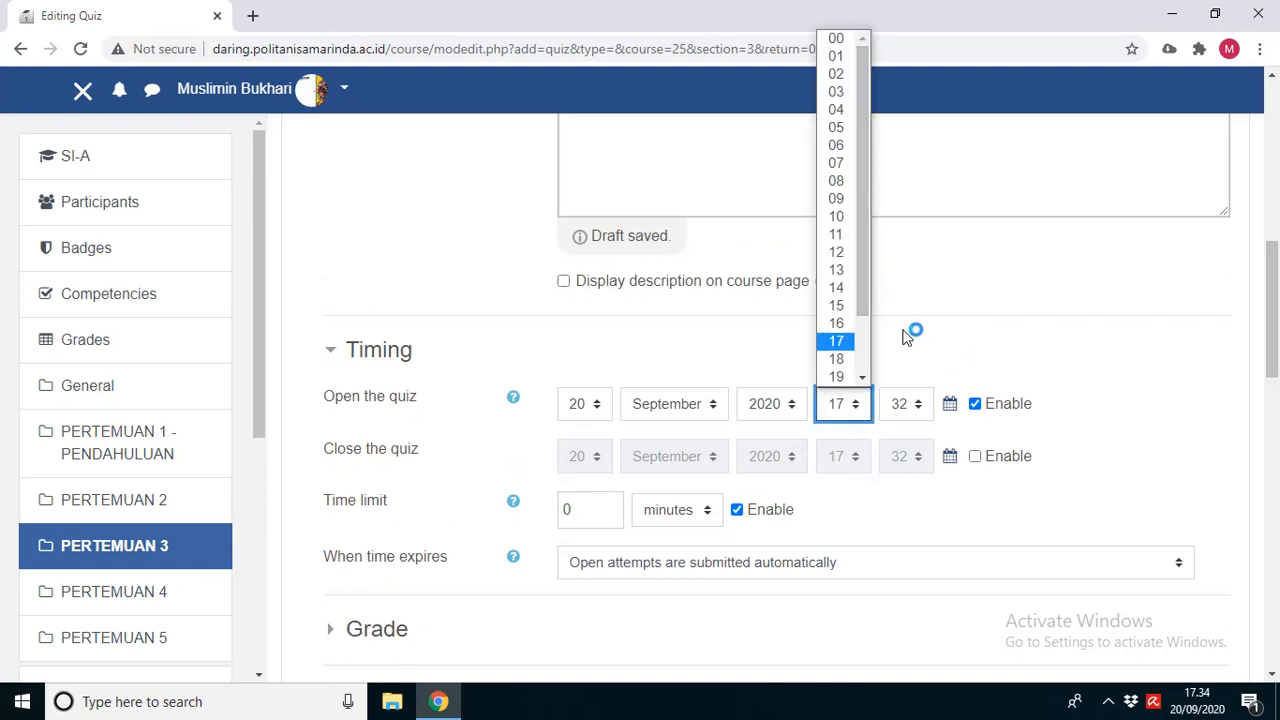
pyautogui.click(892, 524)
pyautogui.click(892, 524)
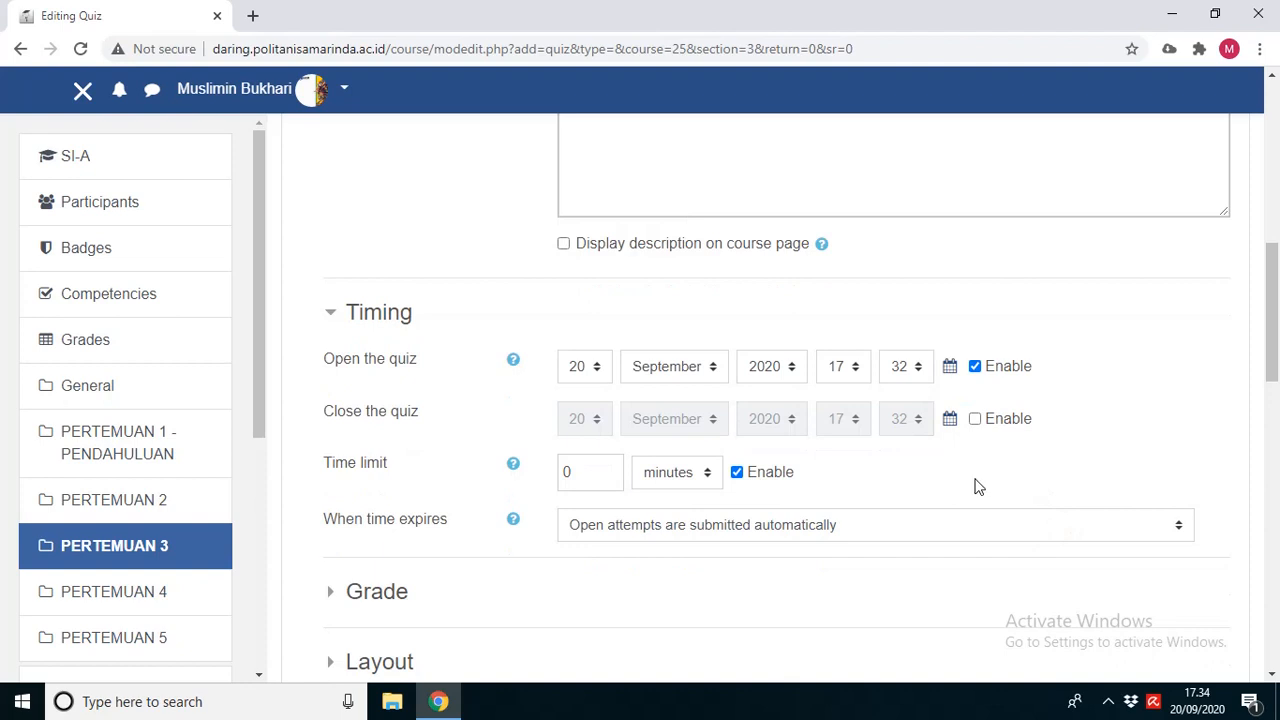
pyautogui.scroll(-2, 979, 487)
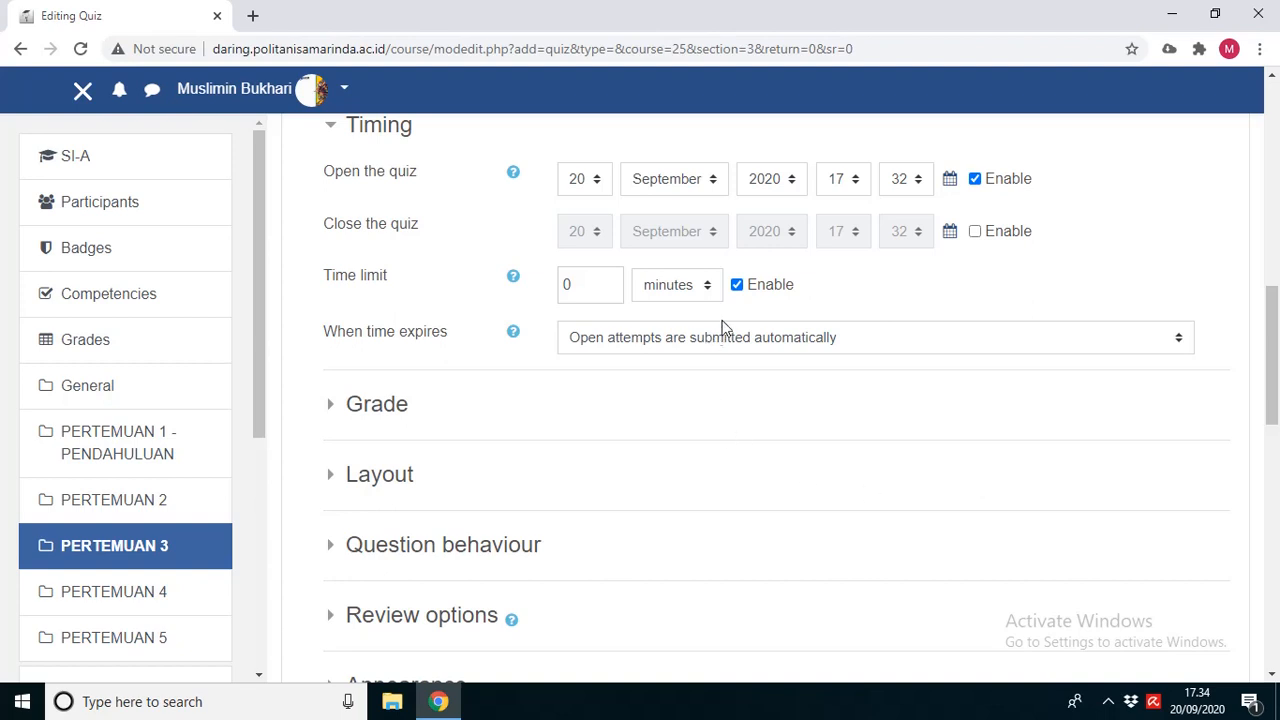
pyautogui.click(737, 285)
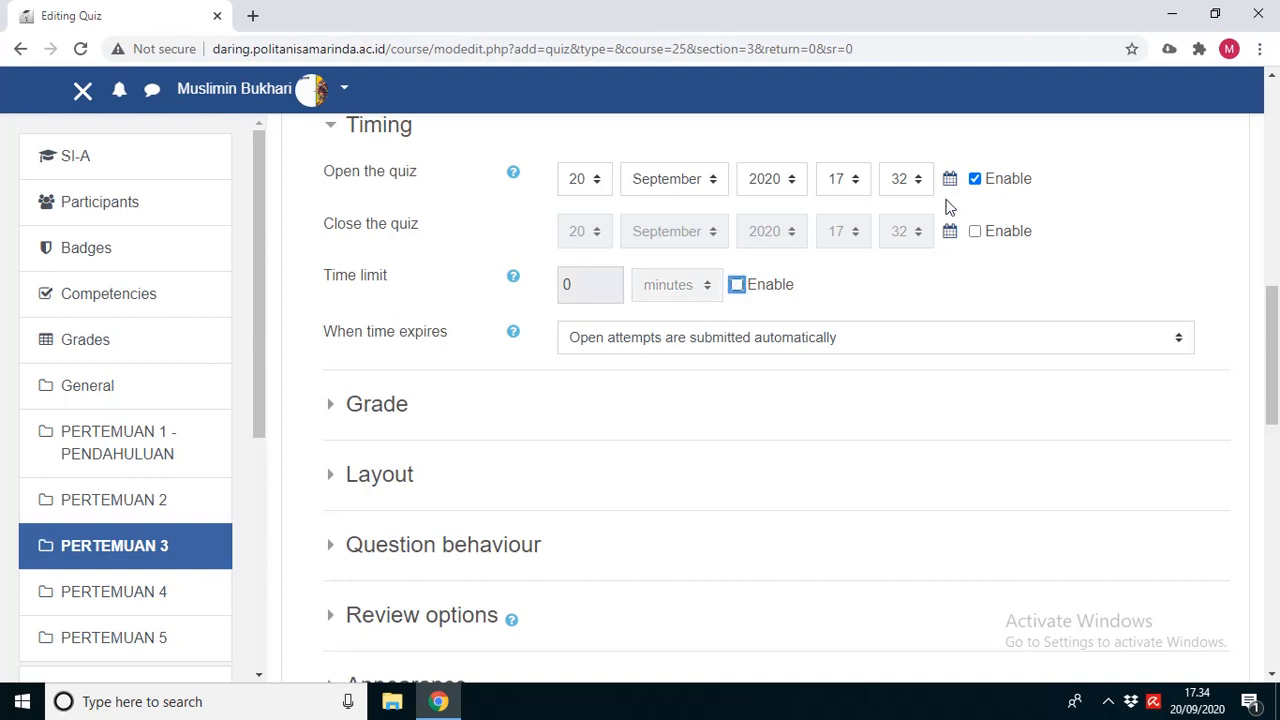
pyautogui.click(975, 179)
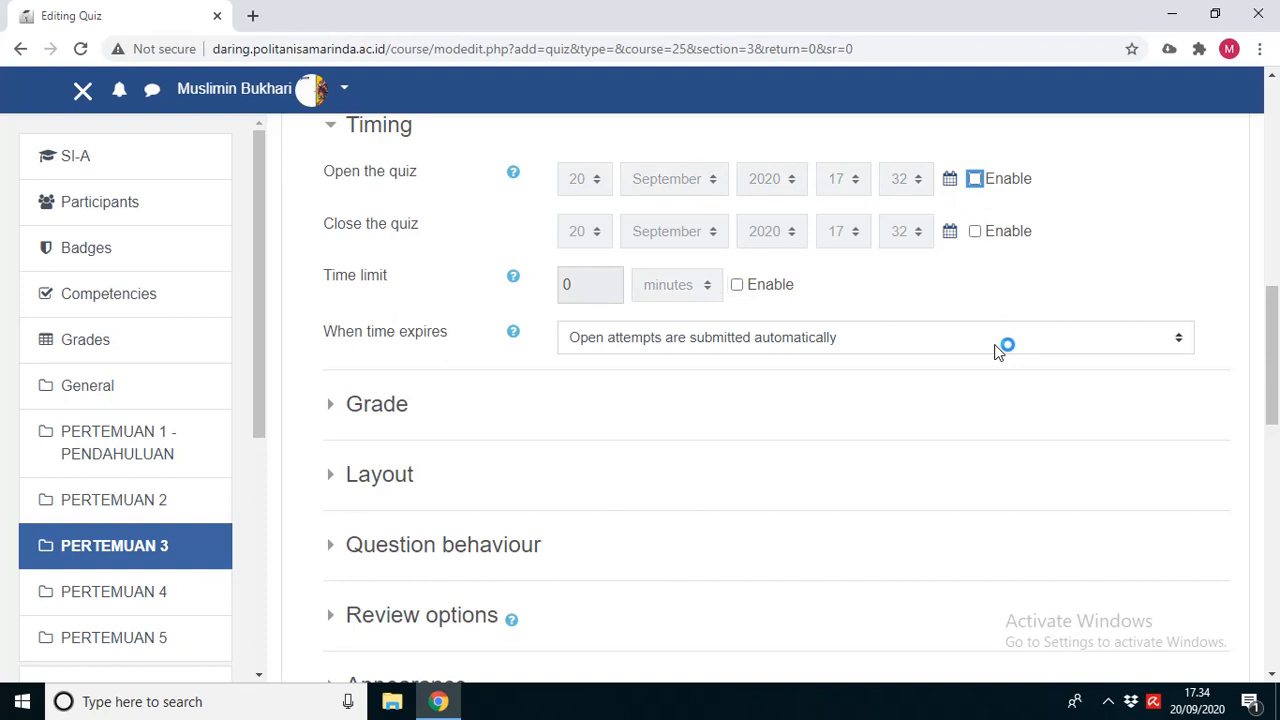
pyautogui.click(979, 179)
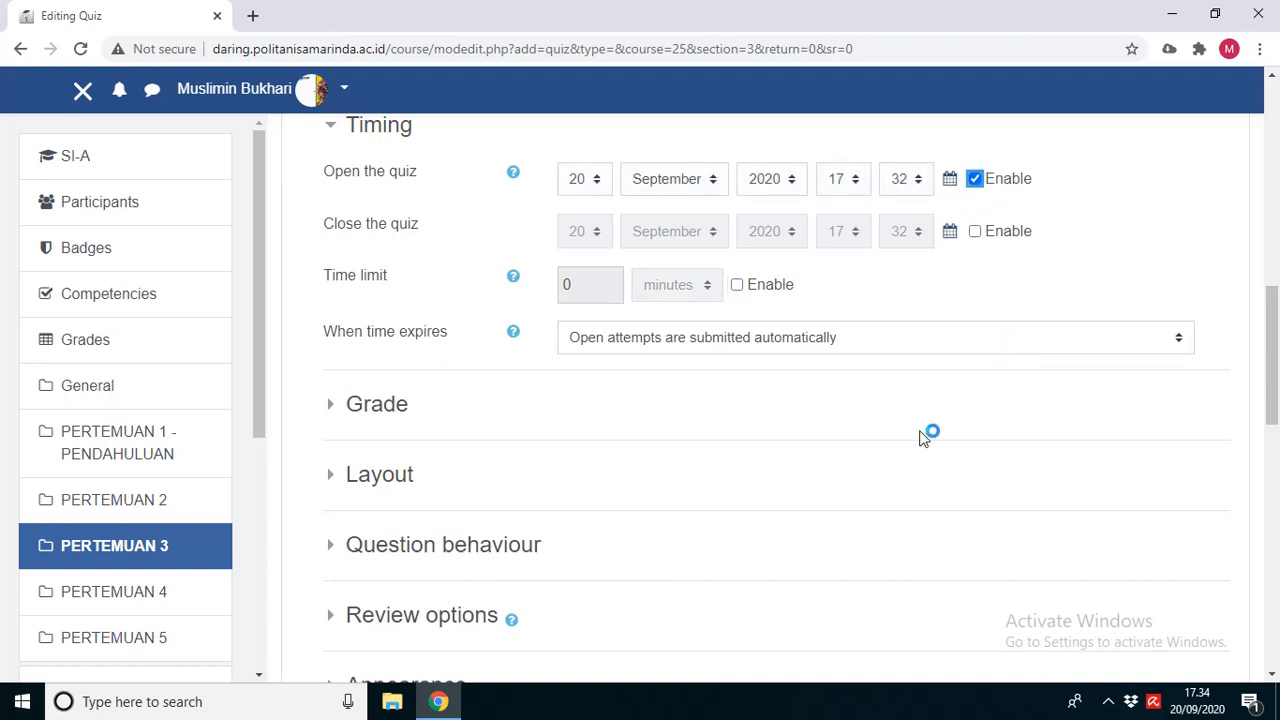
# Step: Look over the remaining quiz setting sections and expand the Review options
pyautogui.scroll(-2, 924, 437)
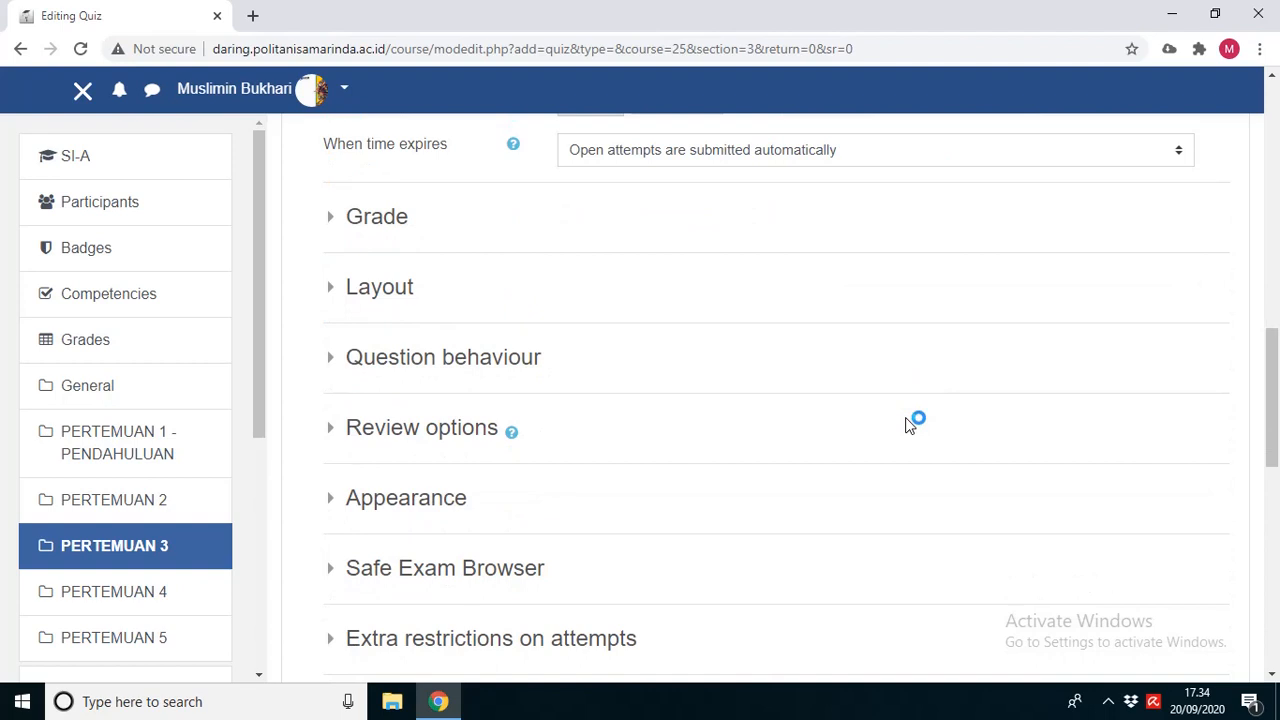
pyautogui.scroll(-1, 909, 425)
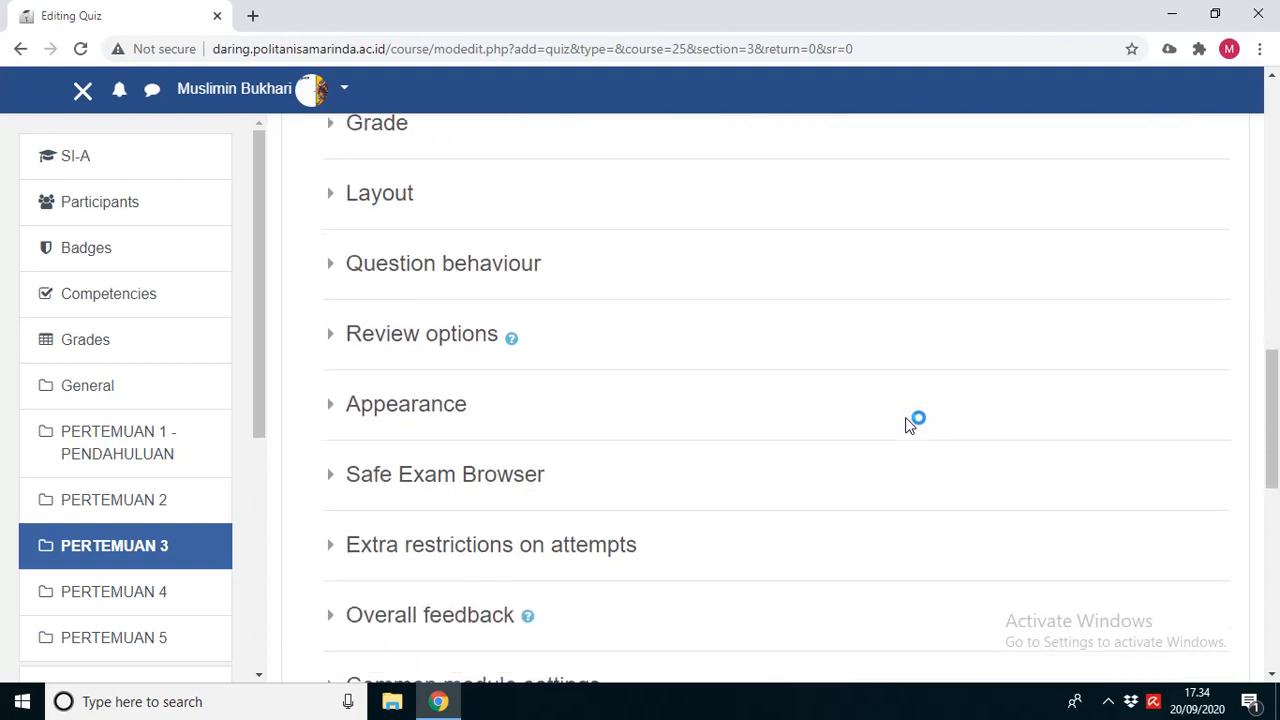
pyautogui.scroll(1, 909, 425)
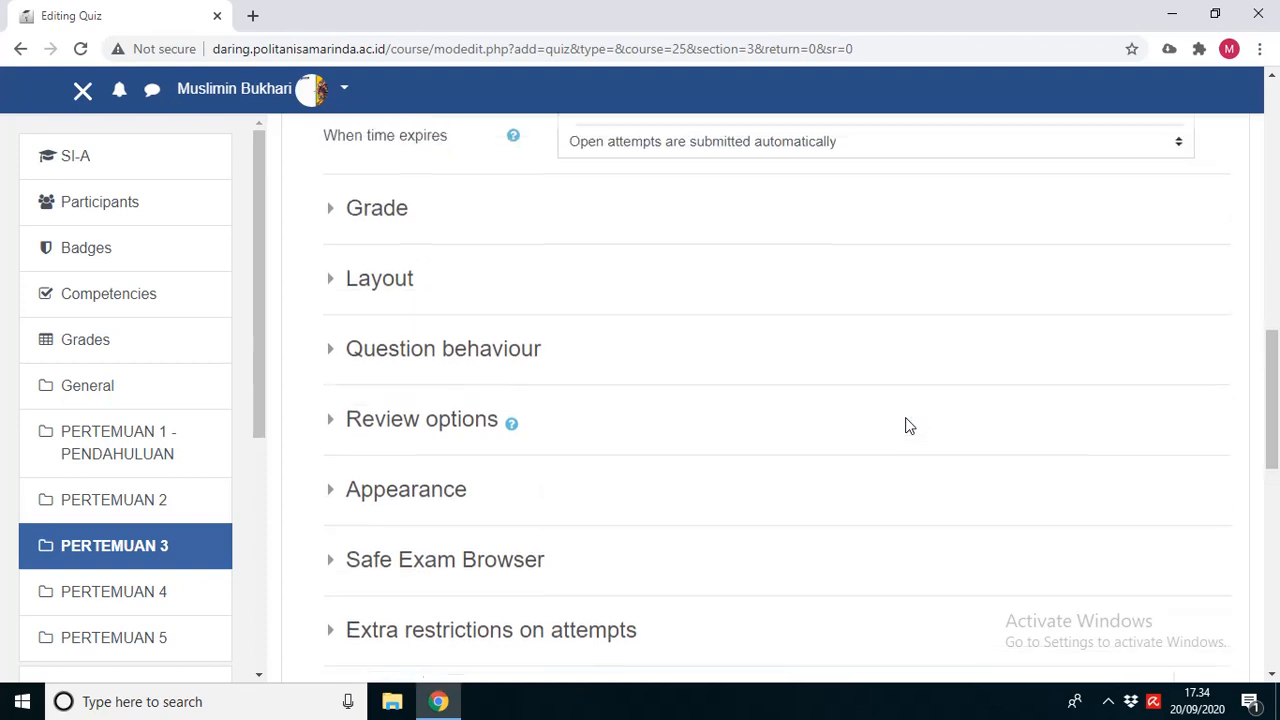
pyautogui.click(337, 430)
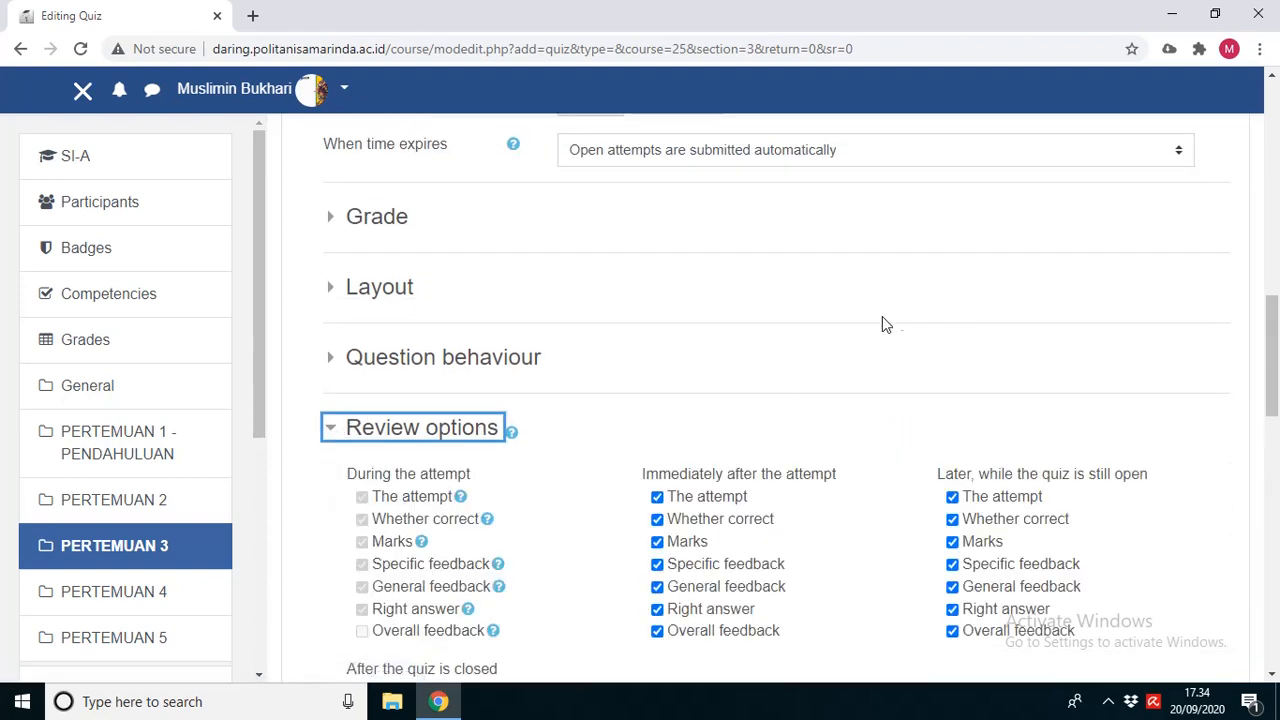
# Step: For review immediately after the attempt, disable Whether correct, Specific feedback, General feedback, Right answer and Overall feedback
pyautogui.scroll(-1, 882, 324)
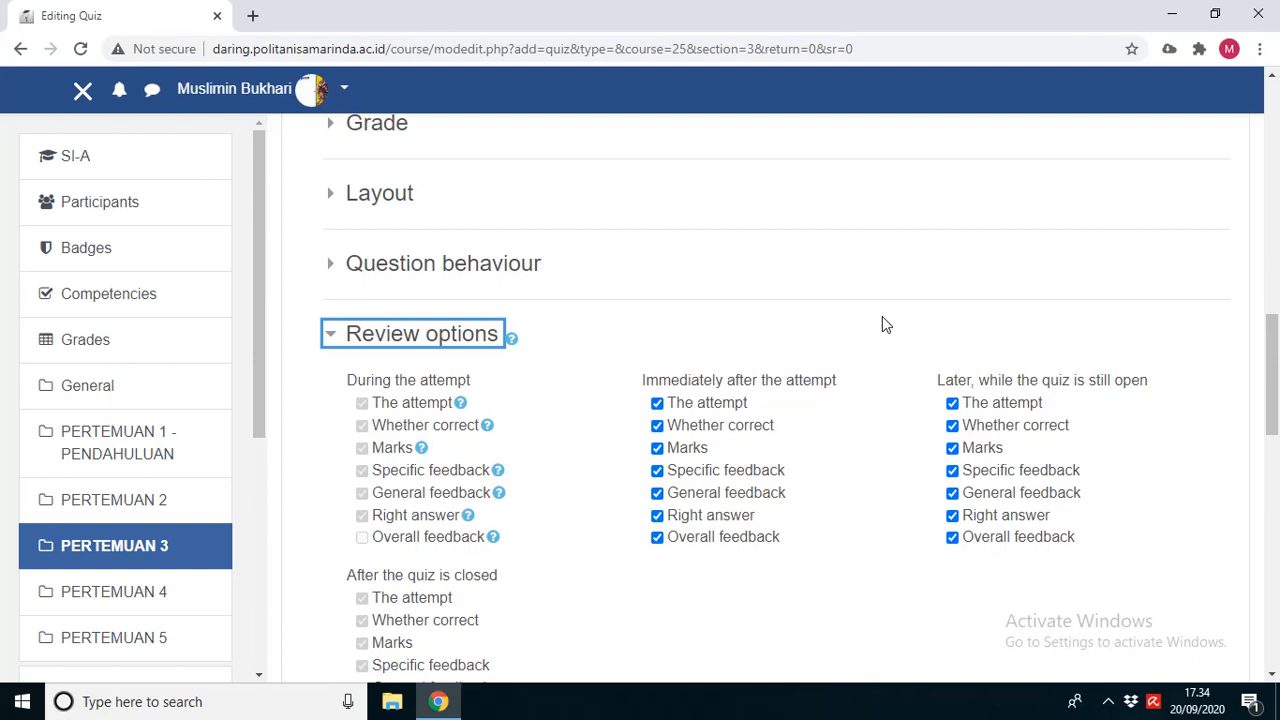
pyautogui.scroll(-1, 882, 317)
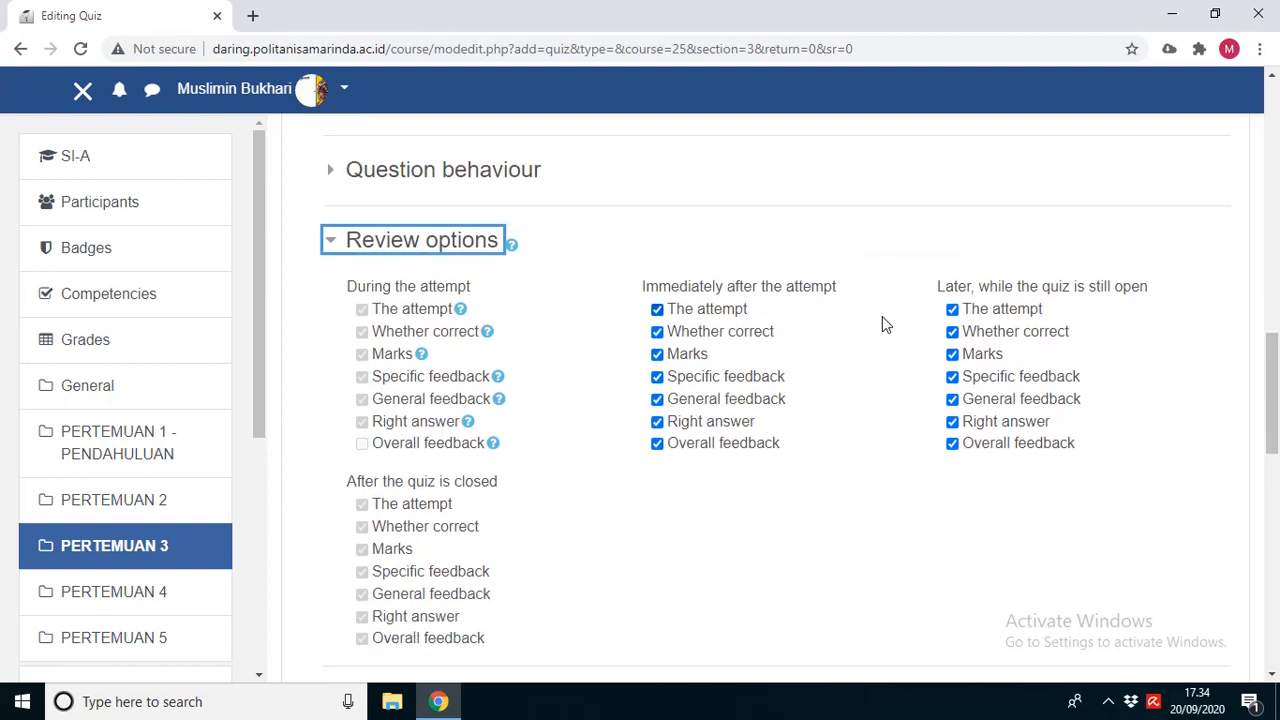
pyautogui.click(712, 337)
pyautogui.click(694, 378)
pyautogui.click(690, 400)
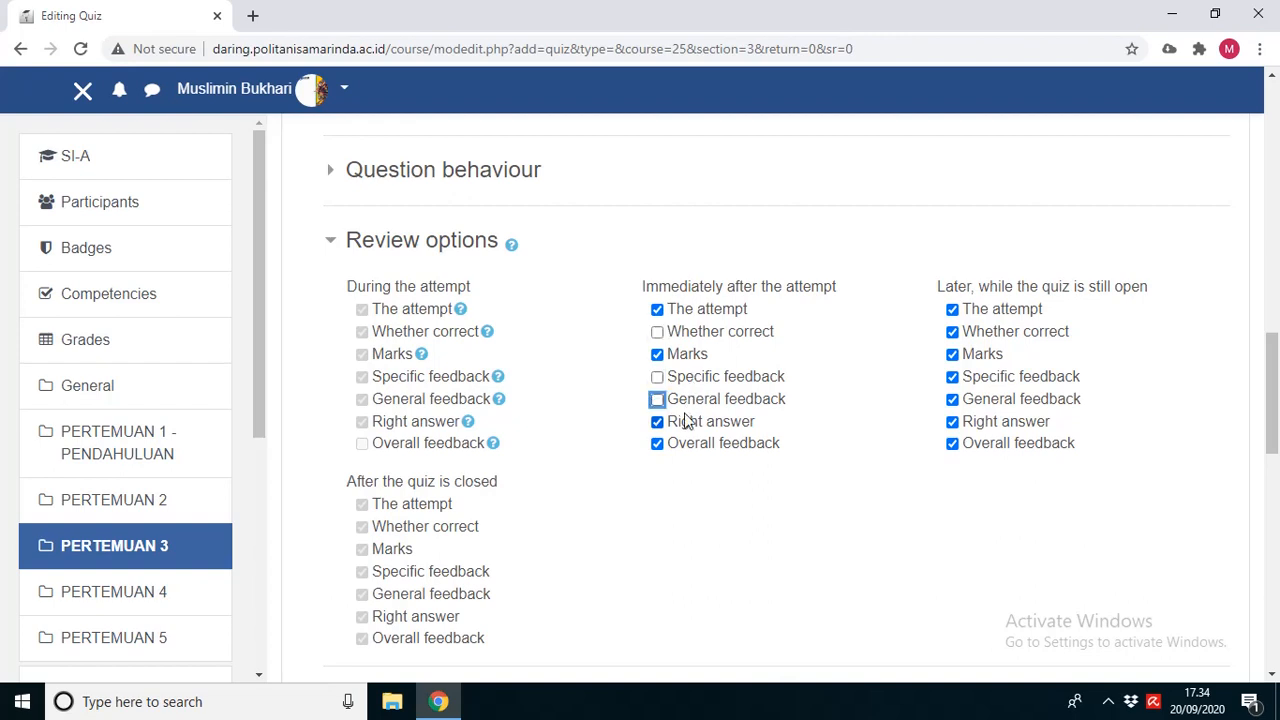
pyautogui.click(689, 422)
pyautogui.click(695, 452)
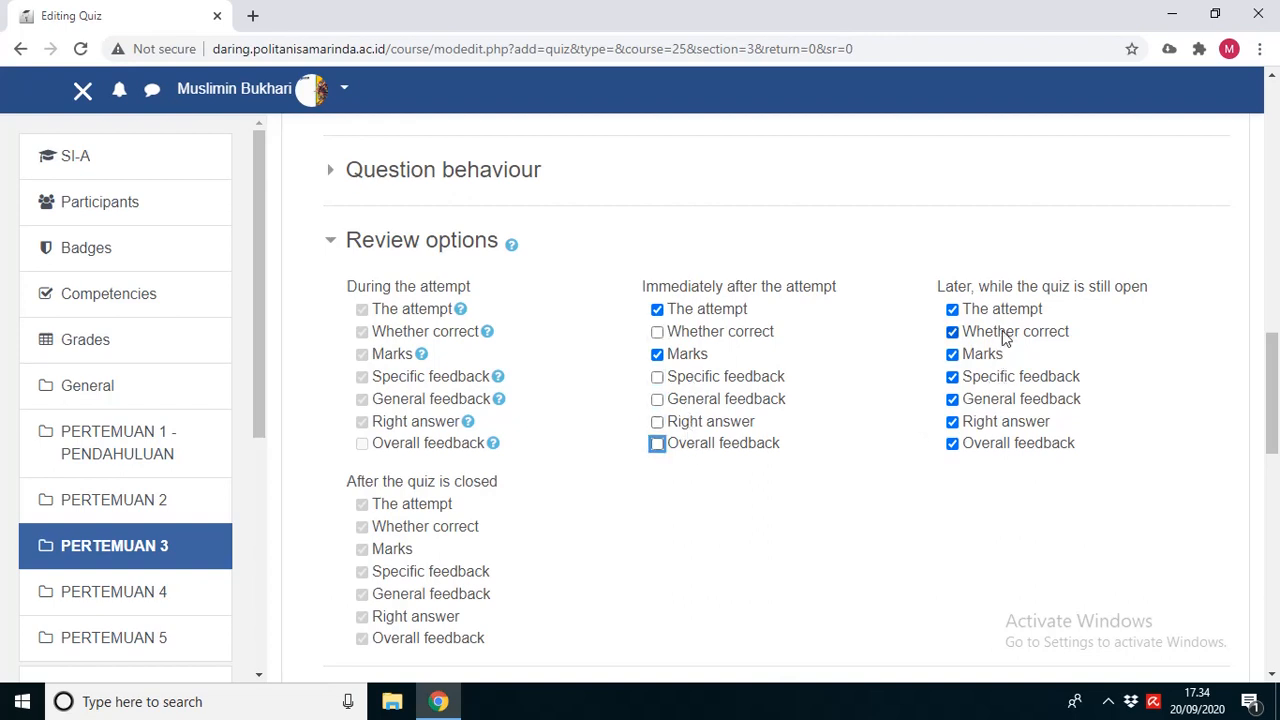
# Step: For review later while the quiz is still open, disable Whether correct, Specific feedback, General feedback, Right answer and Overall feedback
pyautogui.click(1002, 334)
pyautogui.click(995, 378)
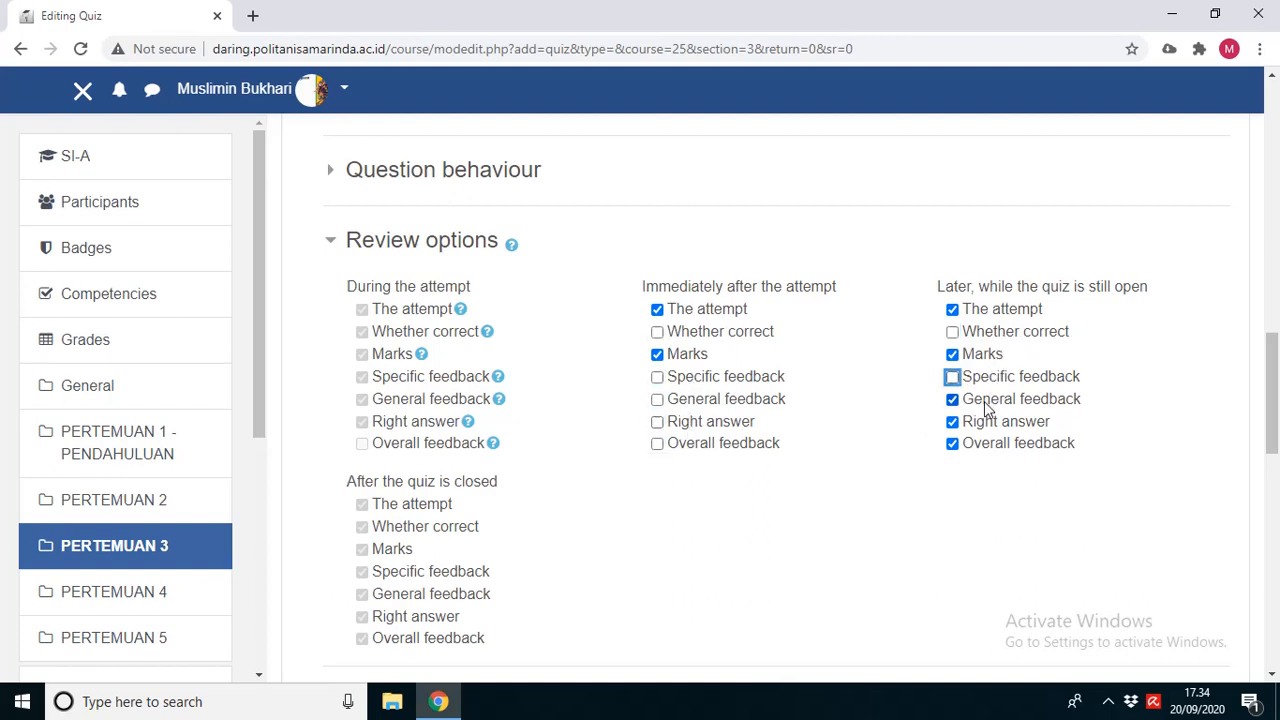
pyautogui.click(989, 402)
pyautogui.click(982, 424)
pyautogui.click(980, 446)
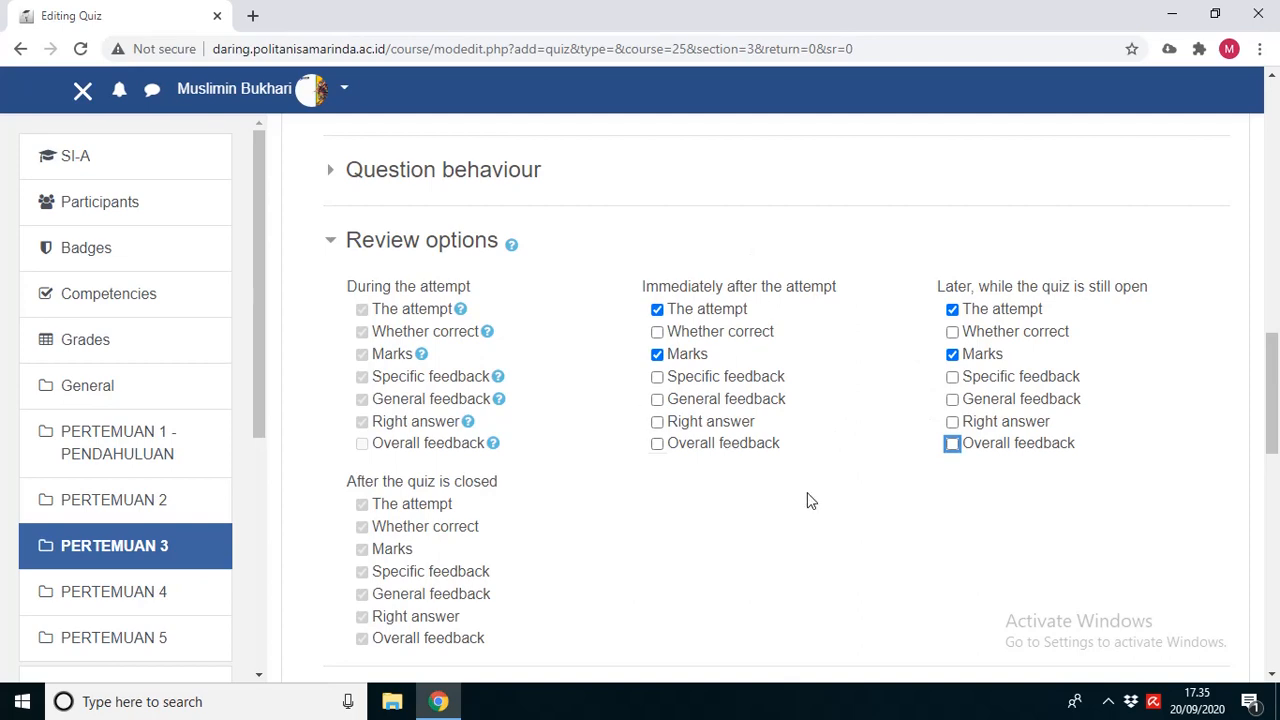
# Step: Save the quiz settings with a return to the course, and open Quis 1 in the PERTEMUAN 3 section
pyautogui.scroll(-7, 810, 500)
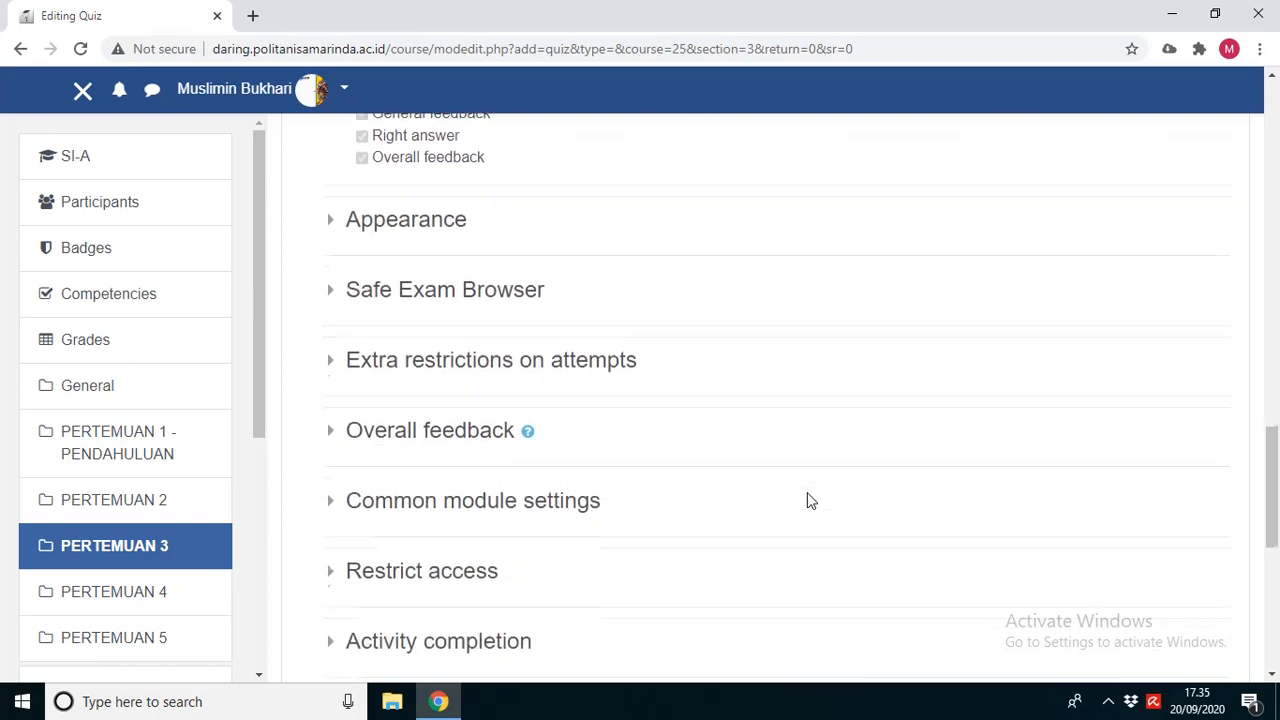
pyautogui.scroll(-3, 790, 480)
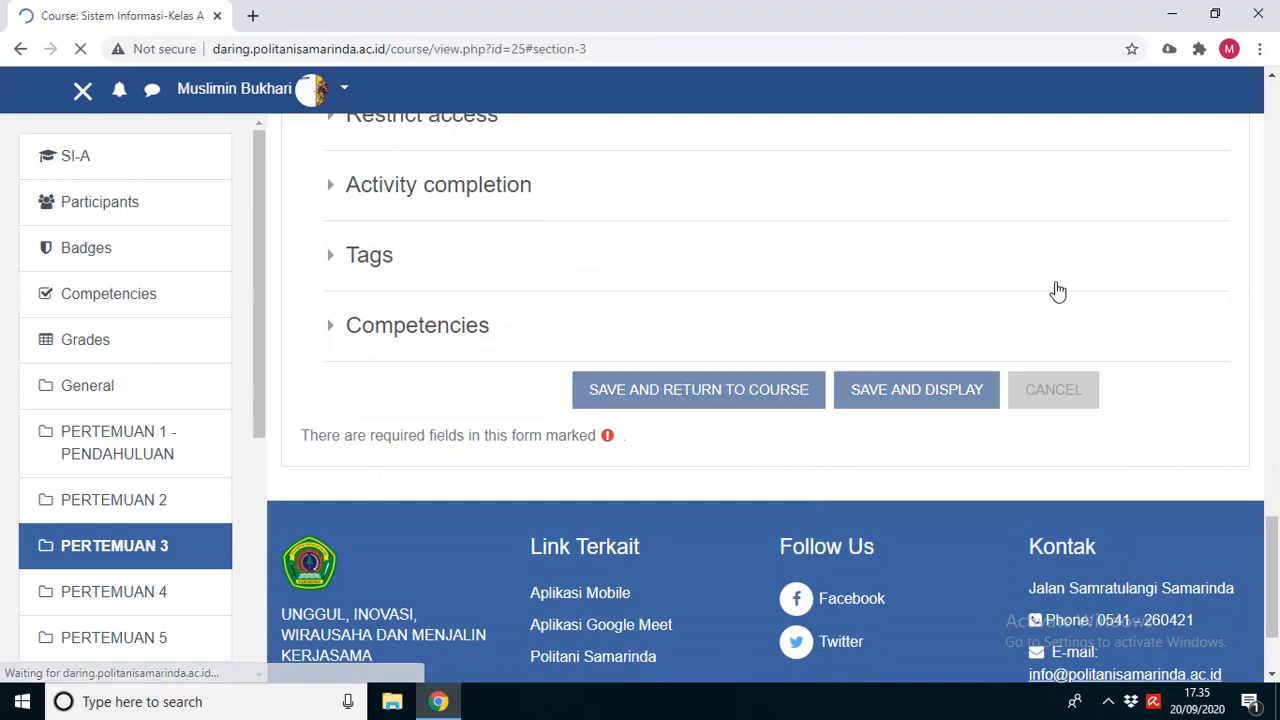
pyautogui.scroll(2, 873, 317)
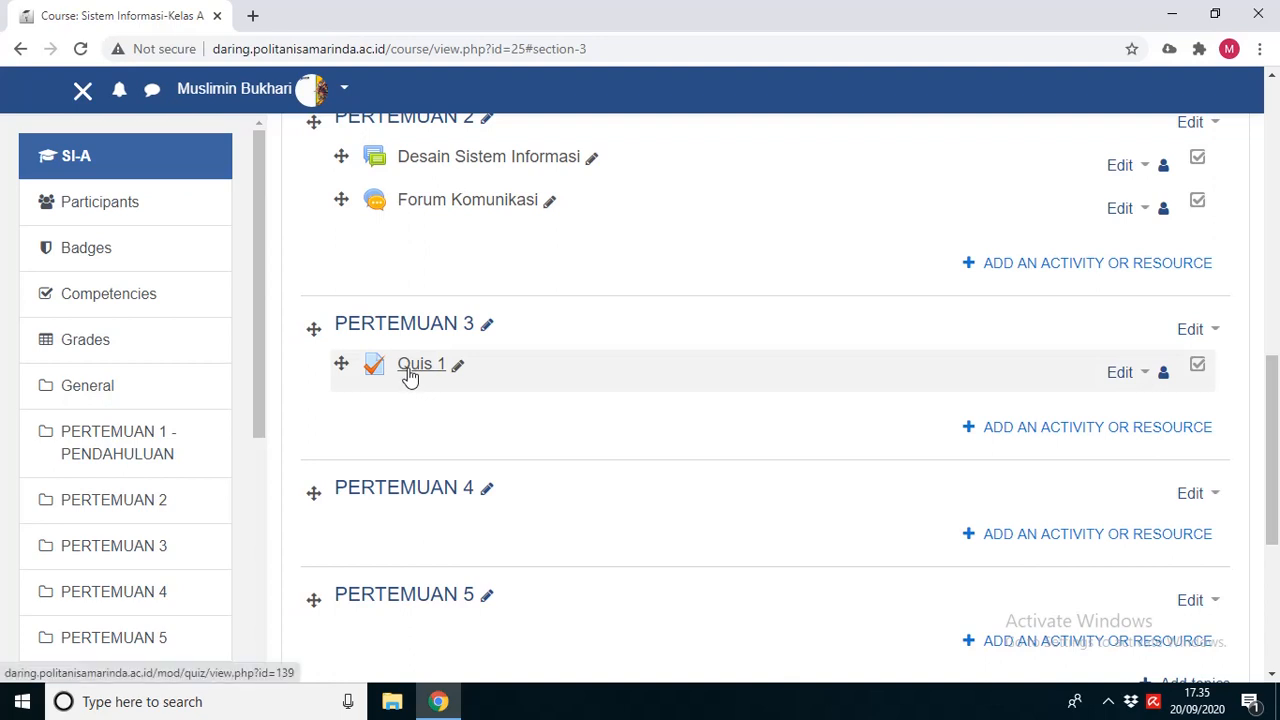
pyautogui.click(410, 374)
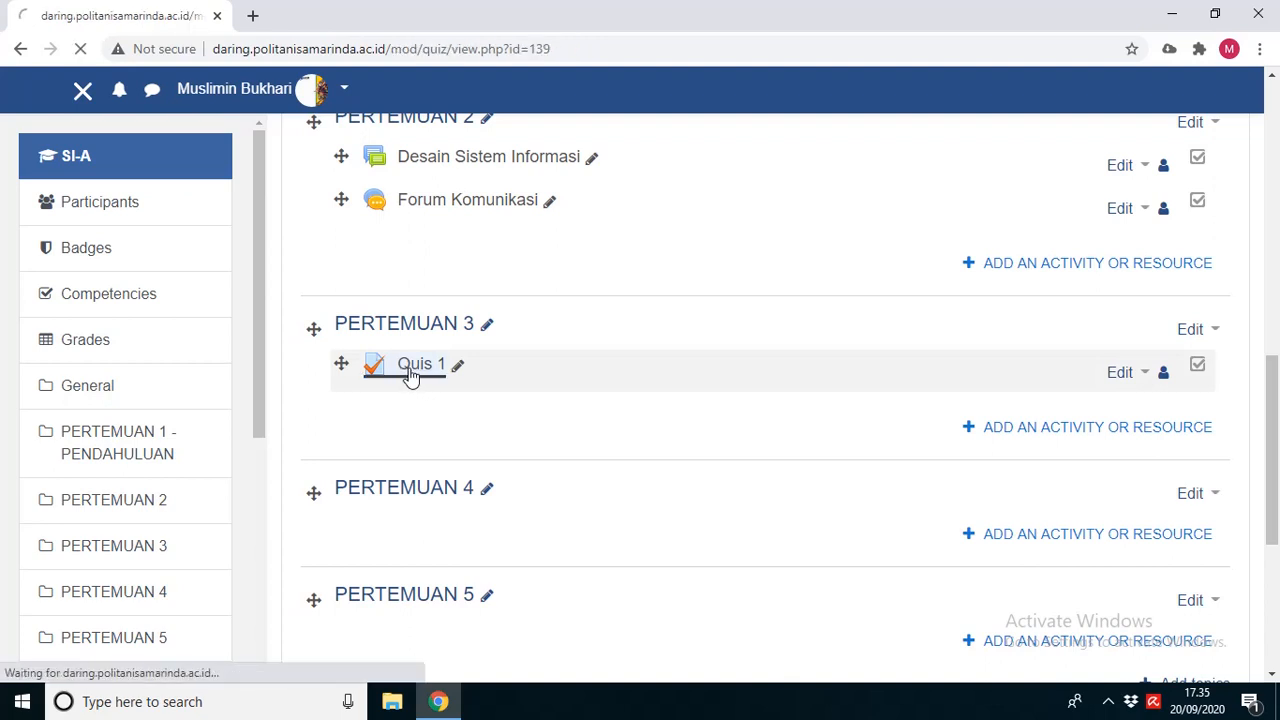
# Step: Dismiss the missing-questions notice and open the question editing page of Quis 1
pyautogui.scroll(-6, 980, 428)
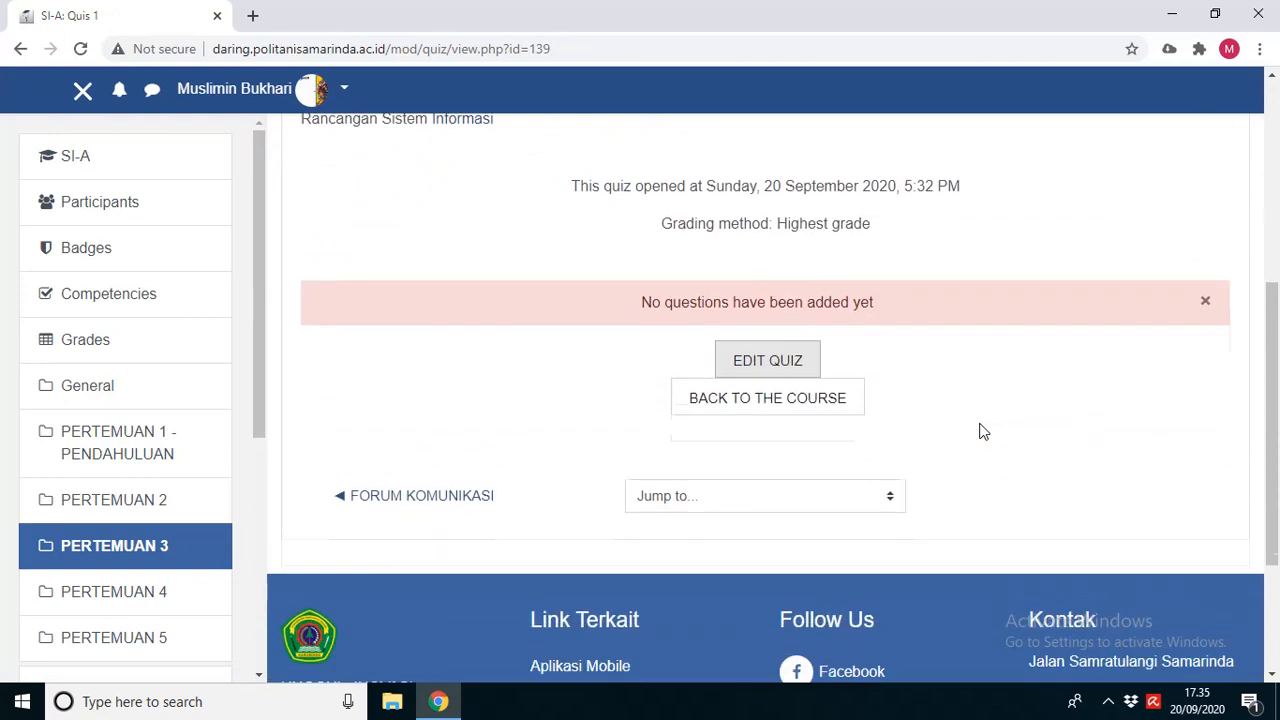
pyautogui.click(1205, 267)
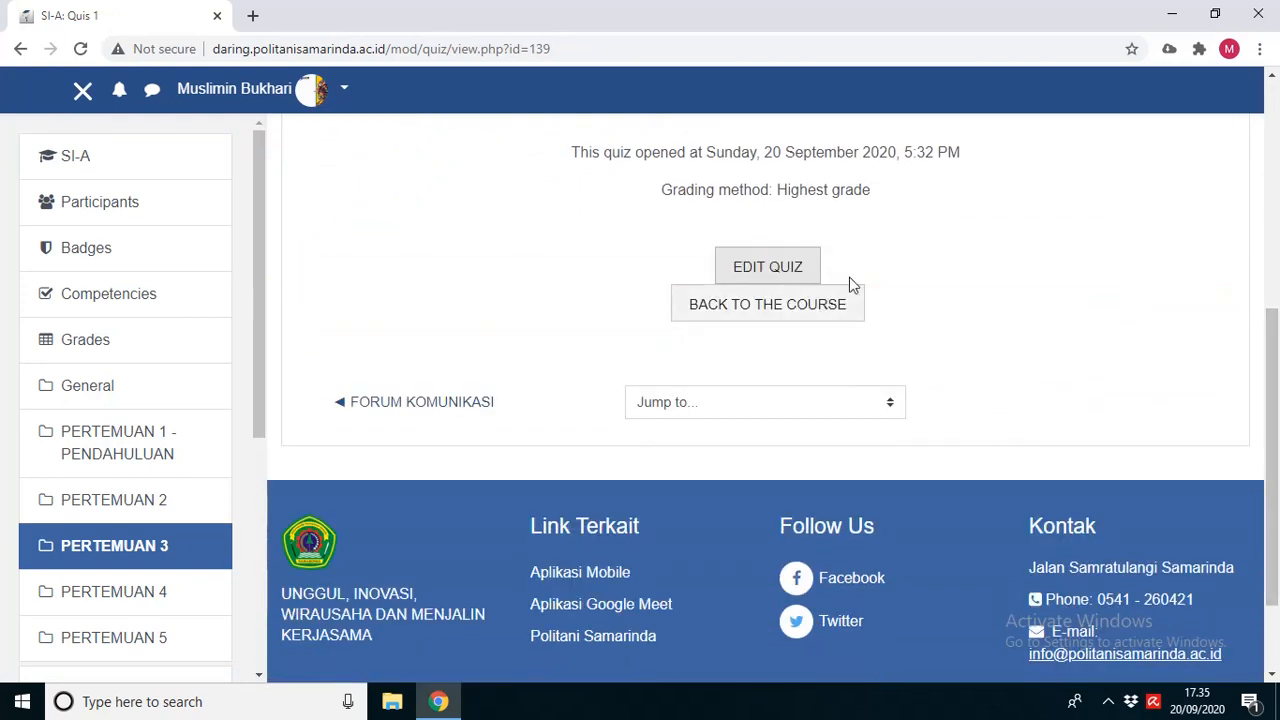
pyautogui.scroll(2, 970, 345)
pyautogui.click(1228, 214)
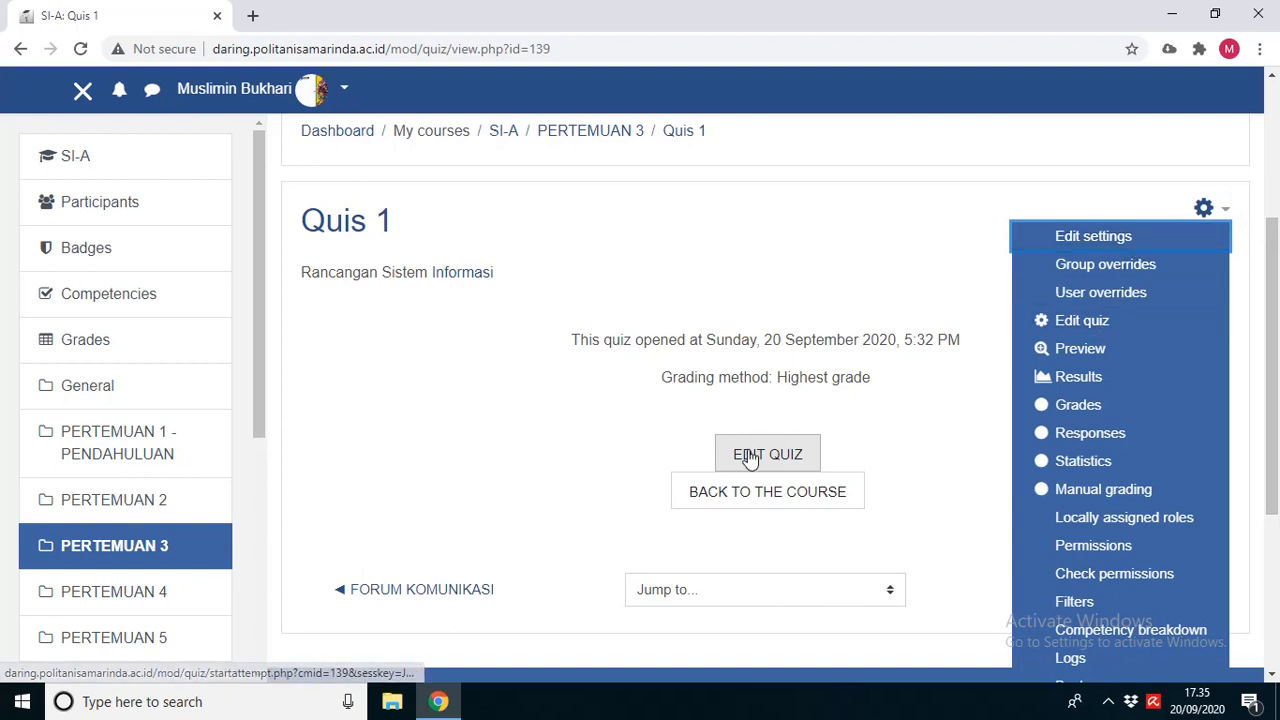
pyautogui.press('Escape')
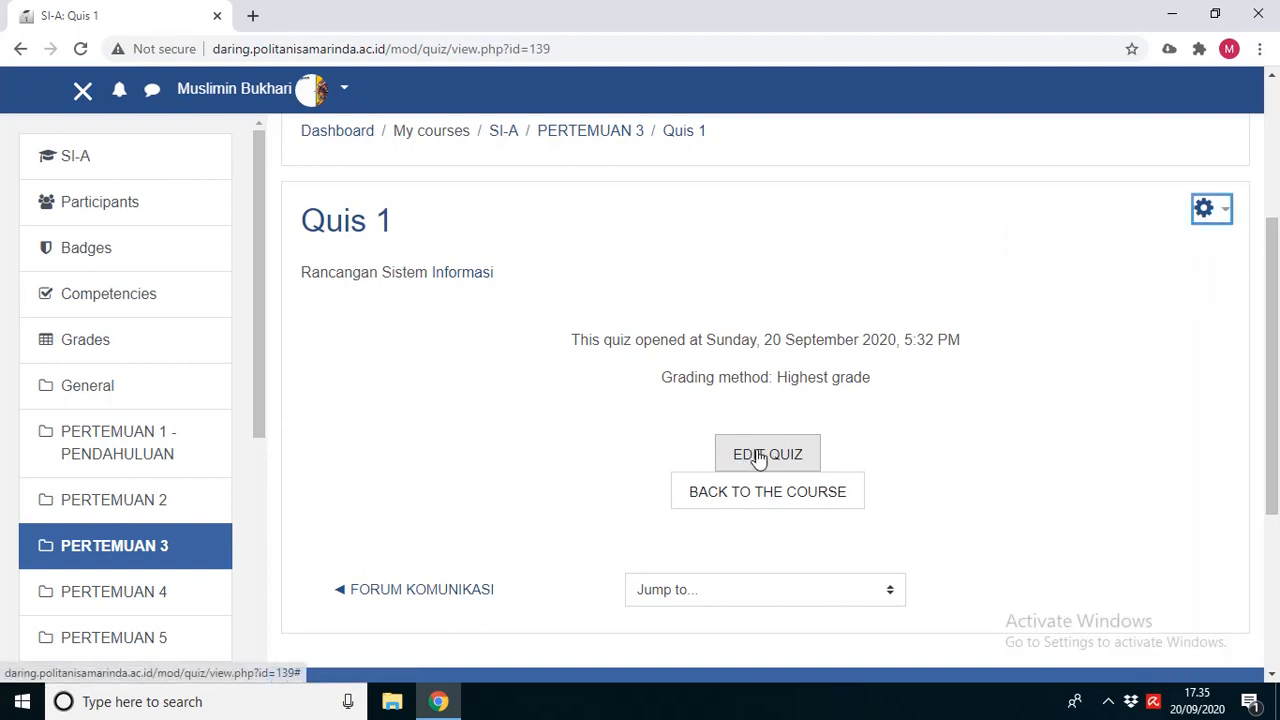
pyautogui.click(754, 454)
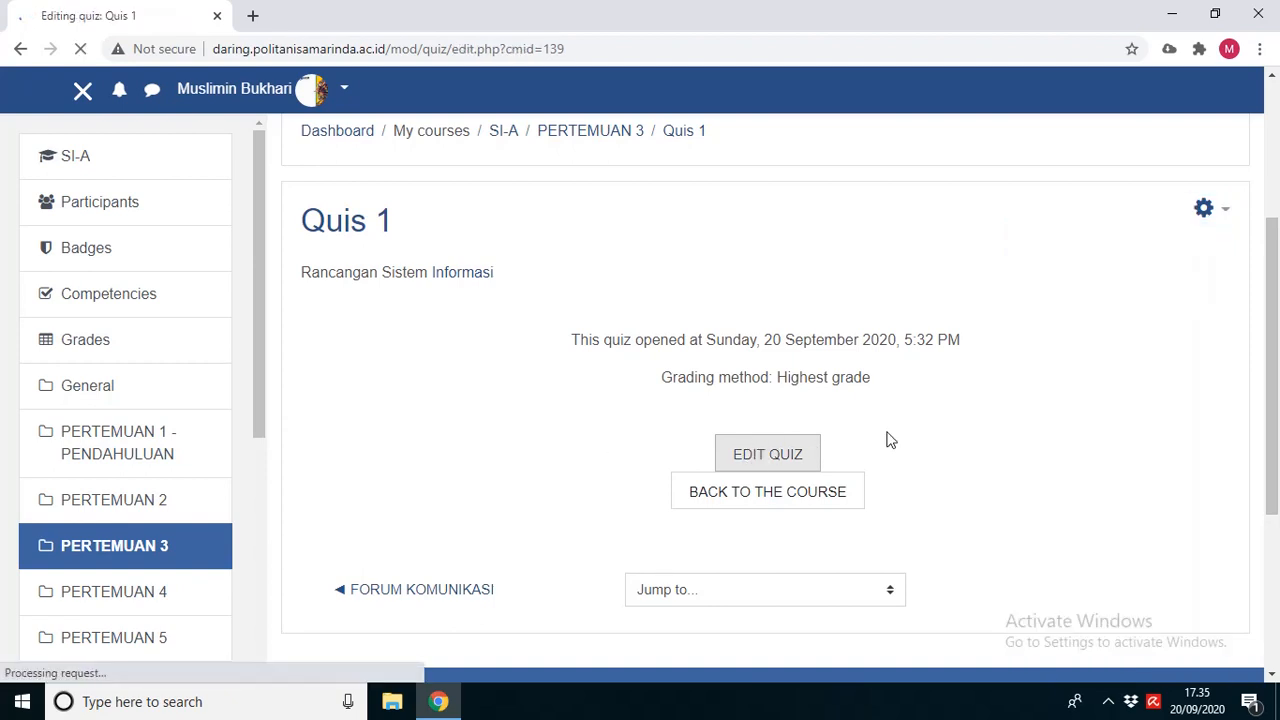
pyautogui.scroll(-3, 888, 439)
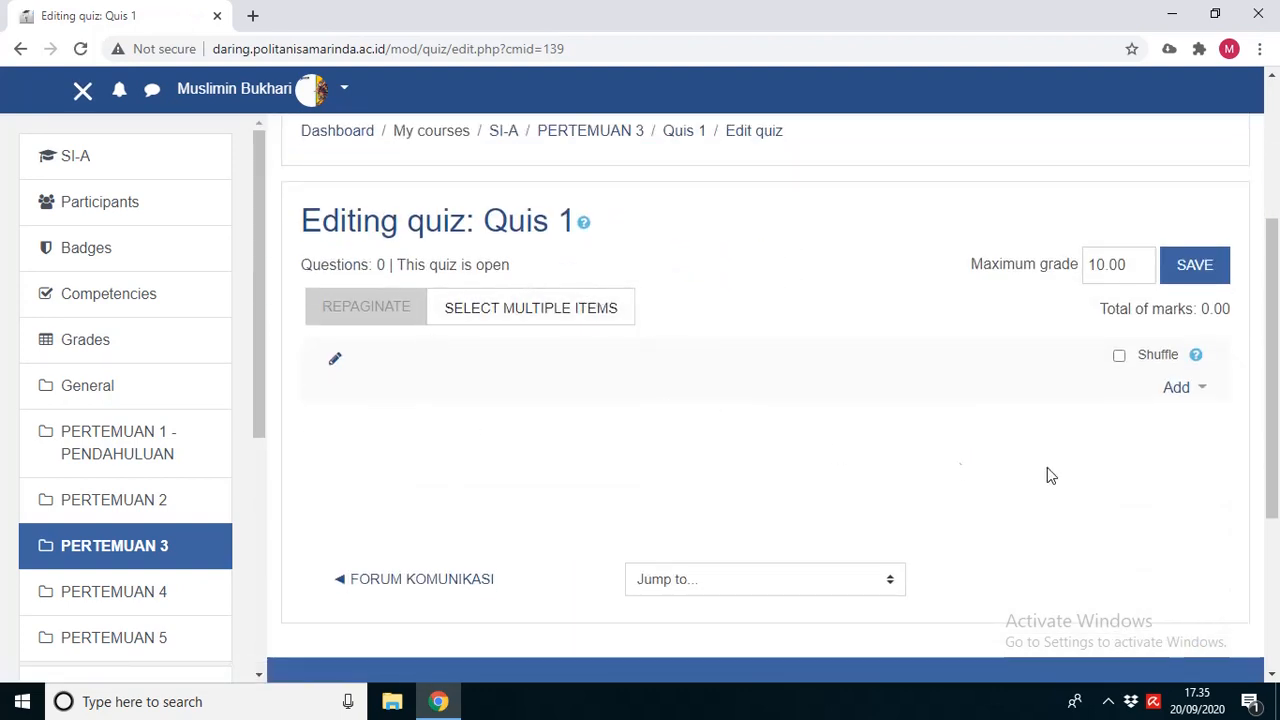
pyautogui.click(1205, 390)
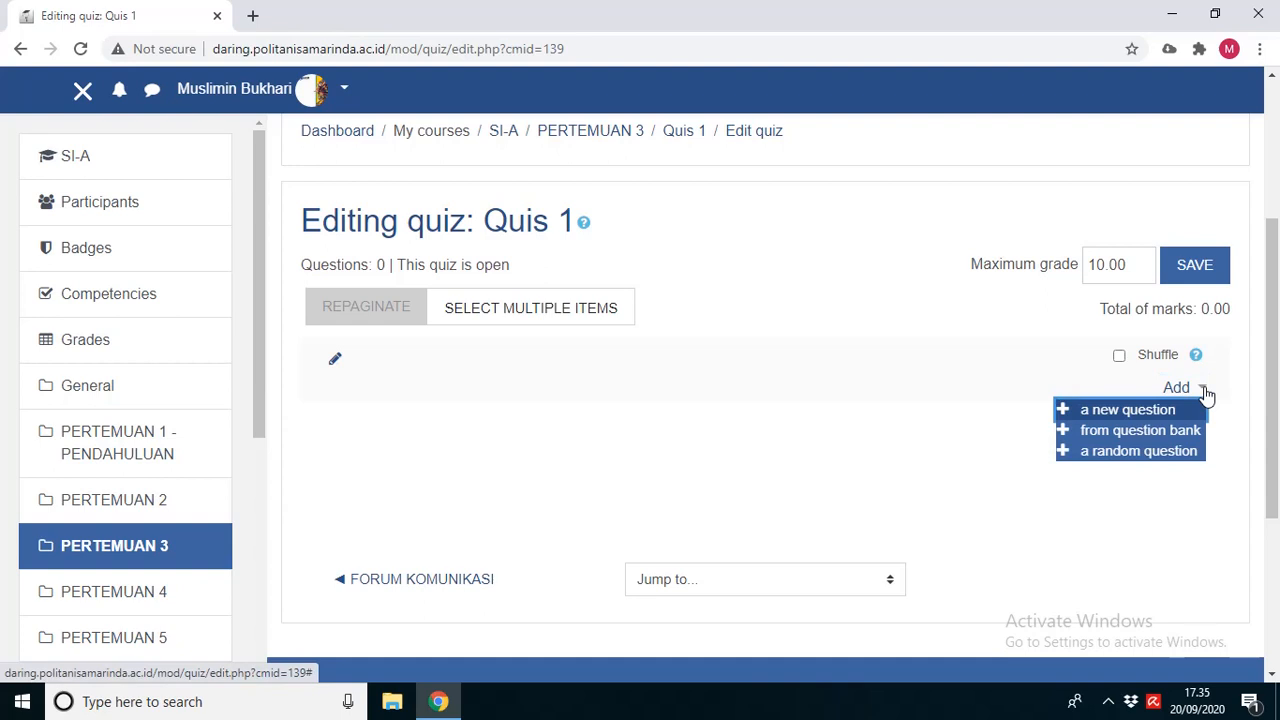
pyautogui.click(1101, 420)
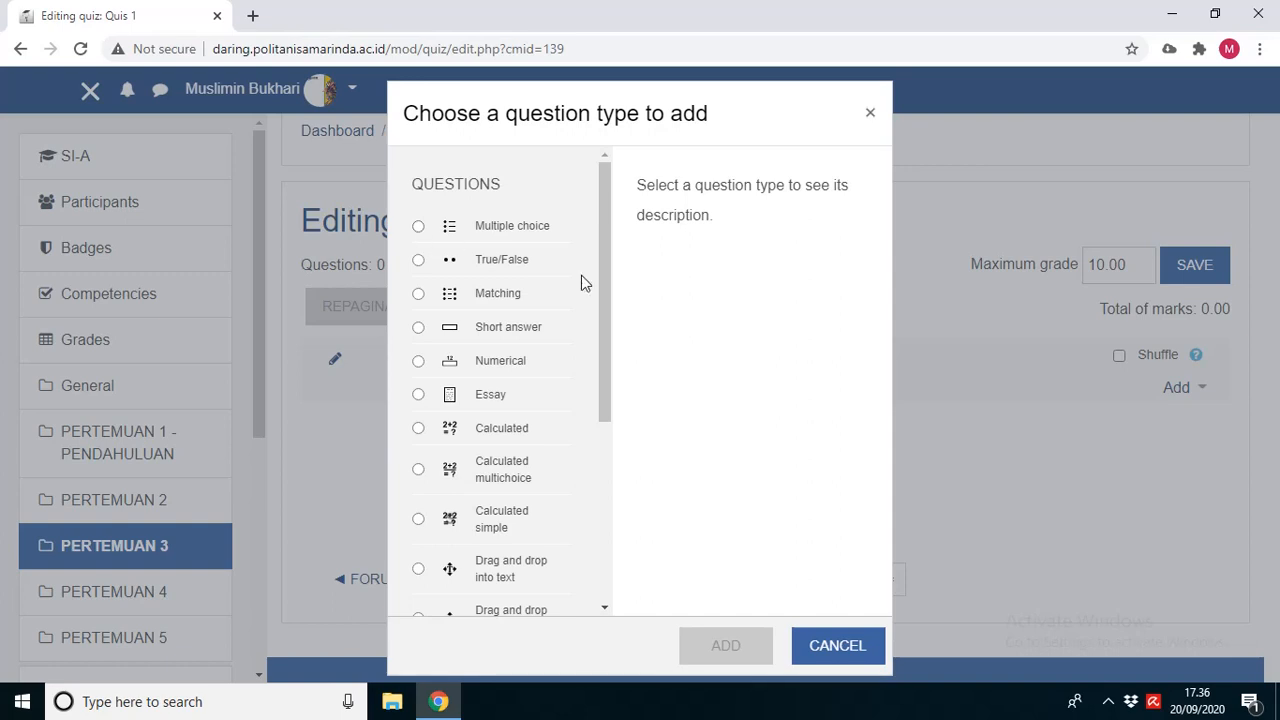
pyautogui.click(419, 396)
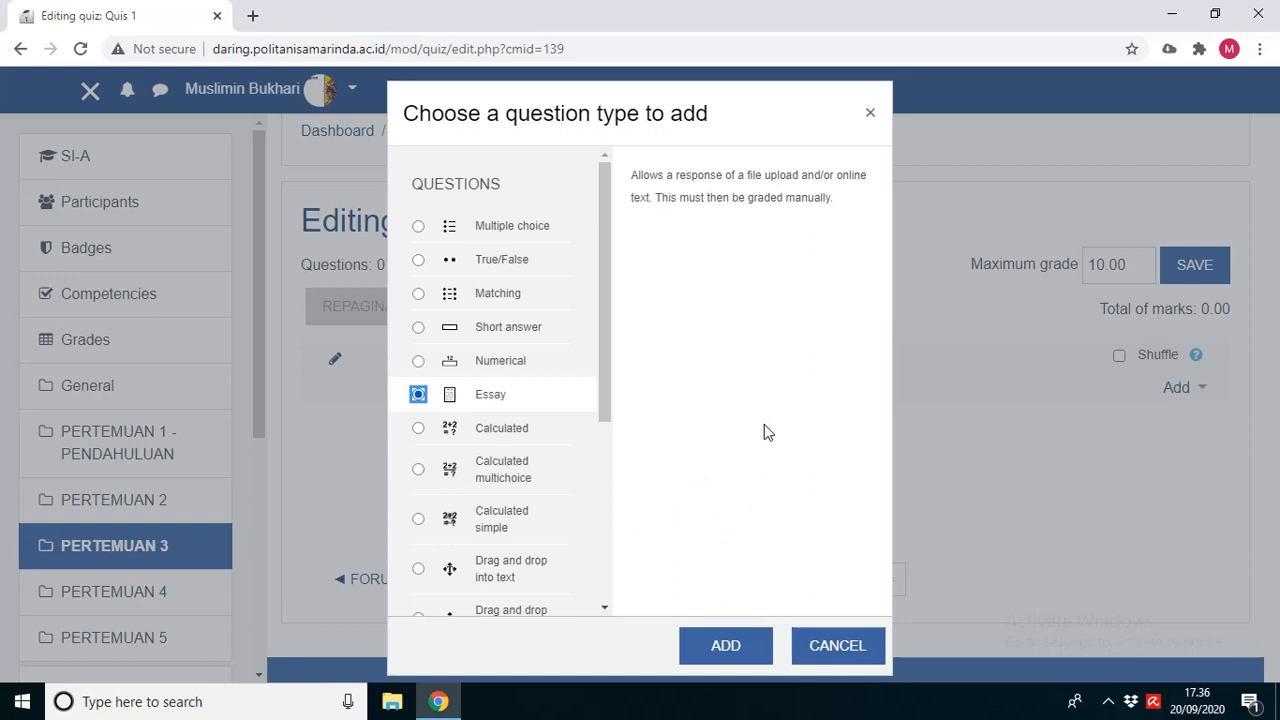
pyautogui.click(728, 641)
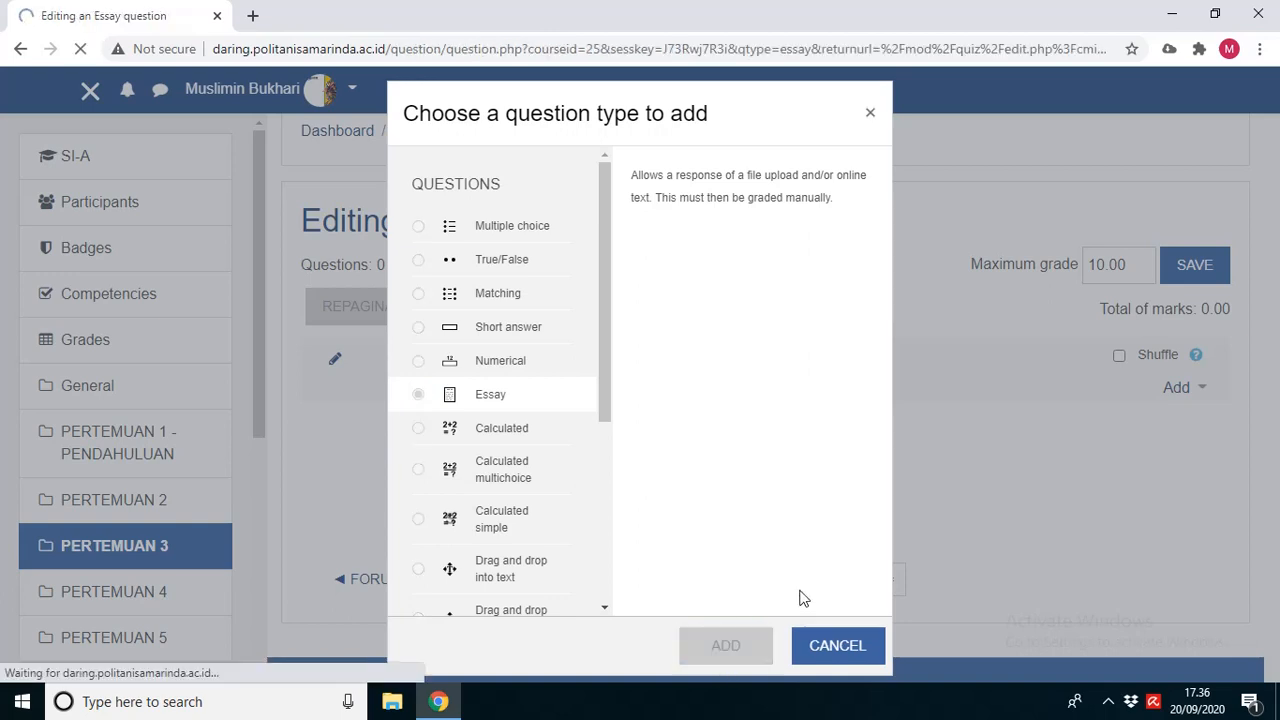
pyautogui.scroll(-2, 800, 597)
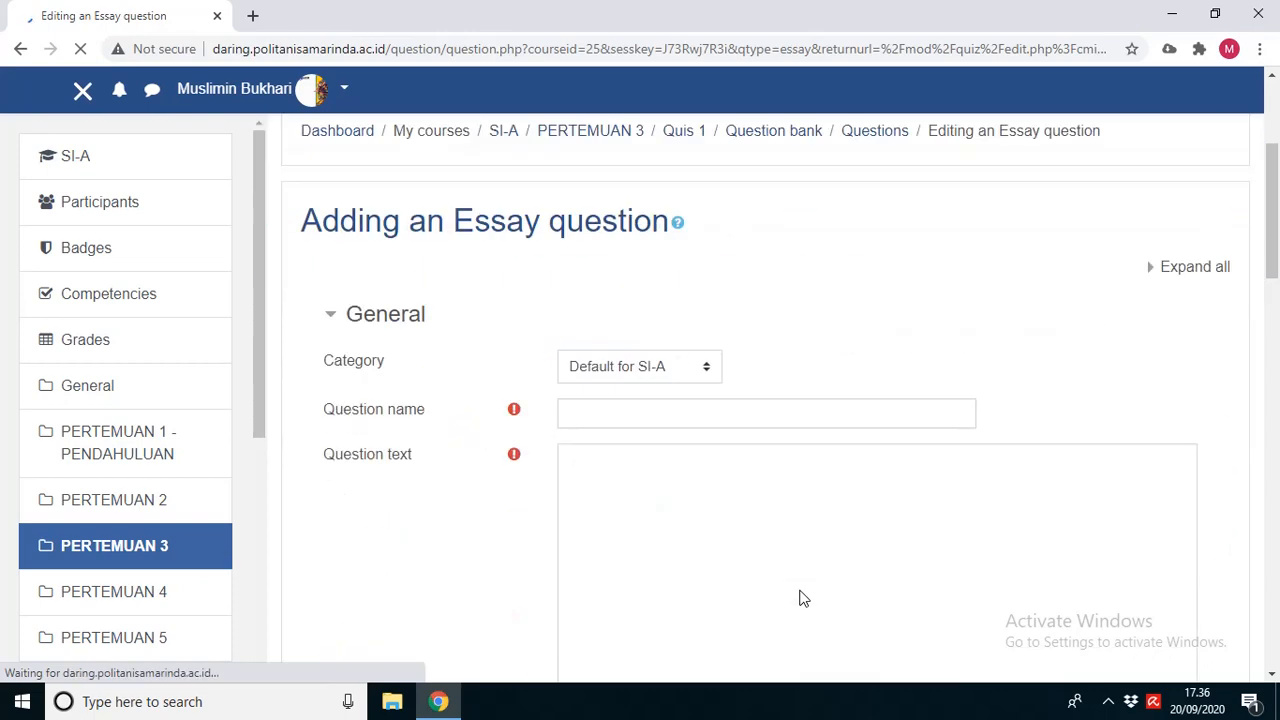
pyautogui.scroll(-5, 686, 381)
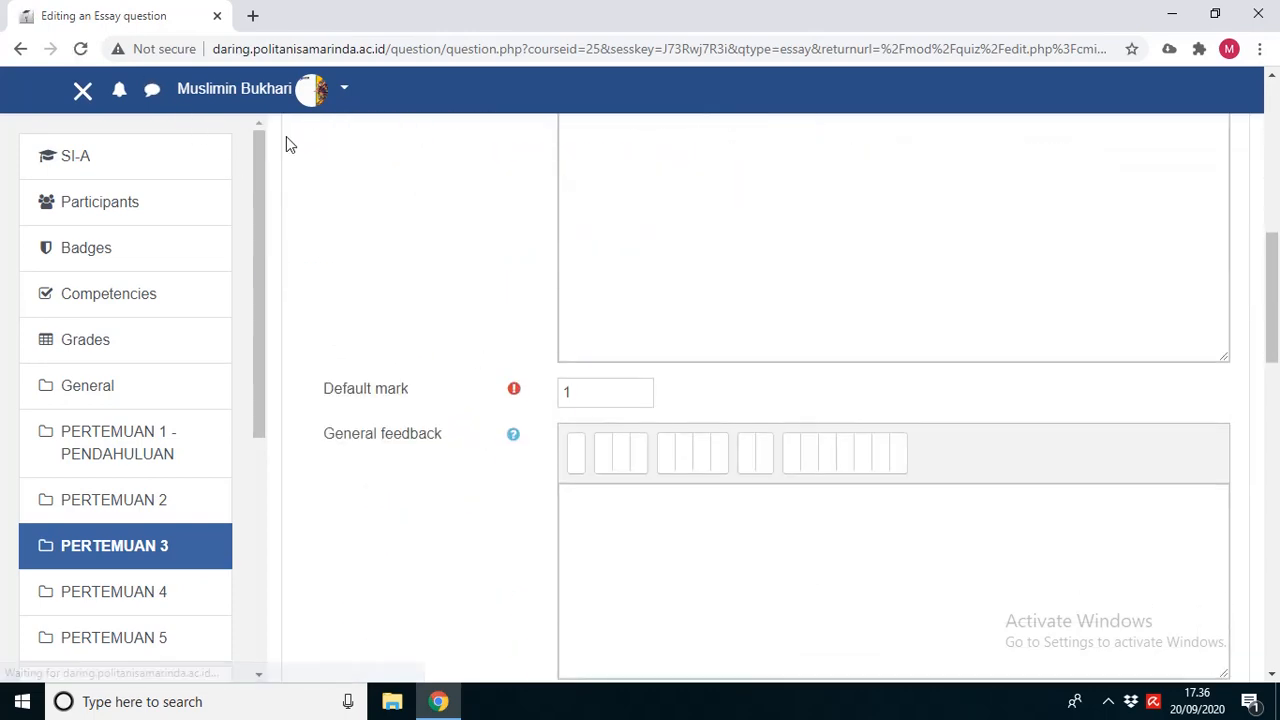
pyautogui.click(20, 48)
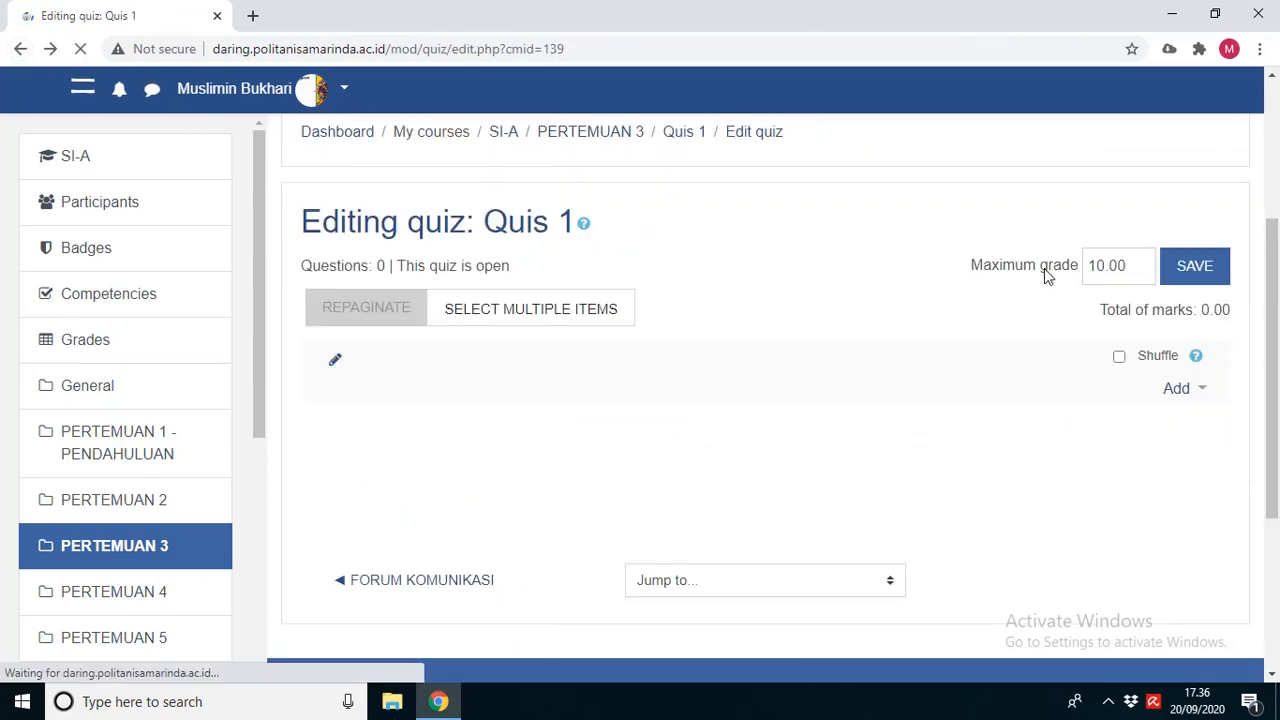
# Step: Enter 100.00 as the quiz's maximum grade and start adding a new Essay question
pyautogui.click(1110, 265)
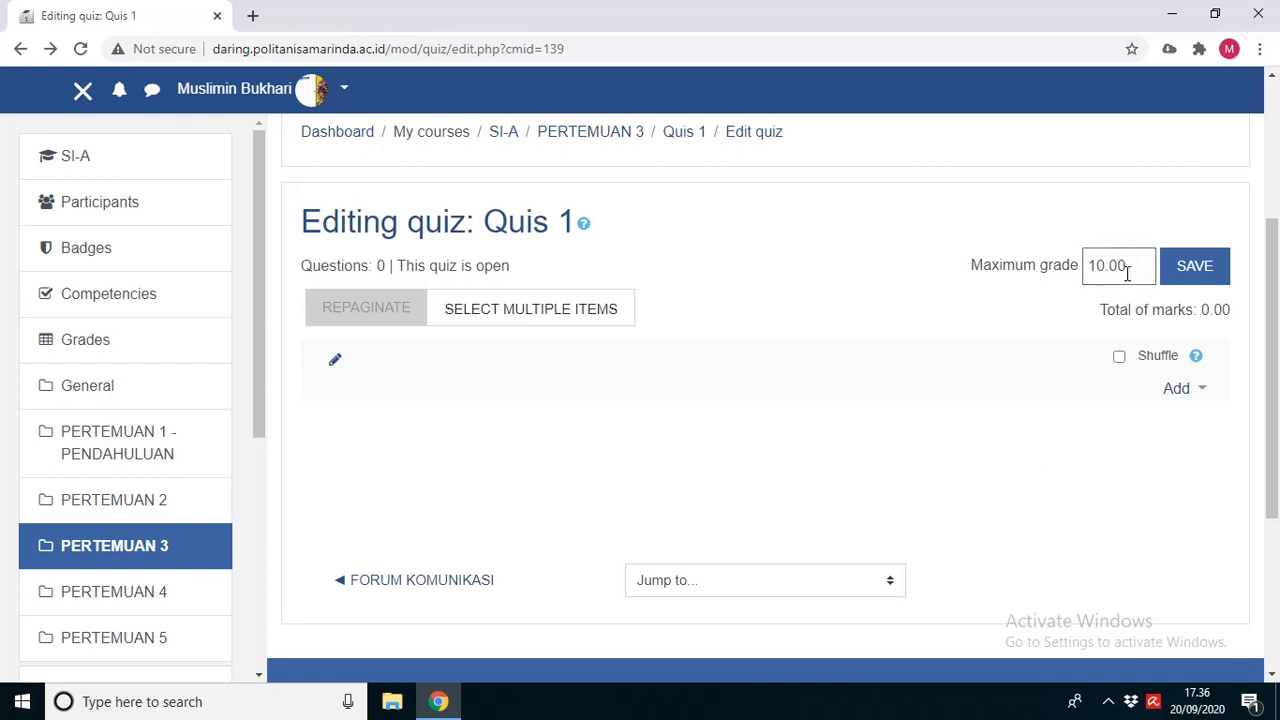
pyautogui.write('0')
pyautogui.click(1200, 390)
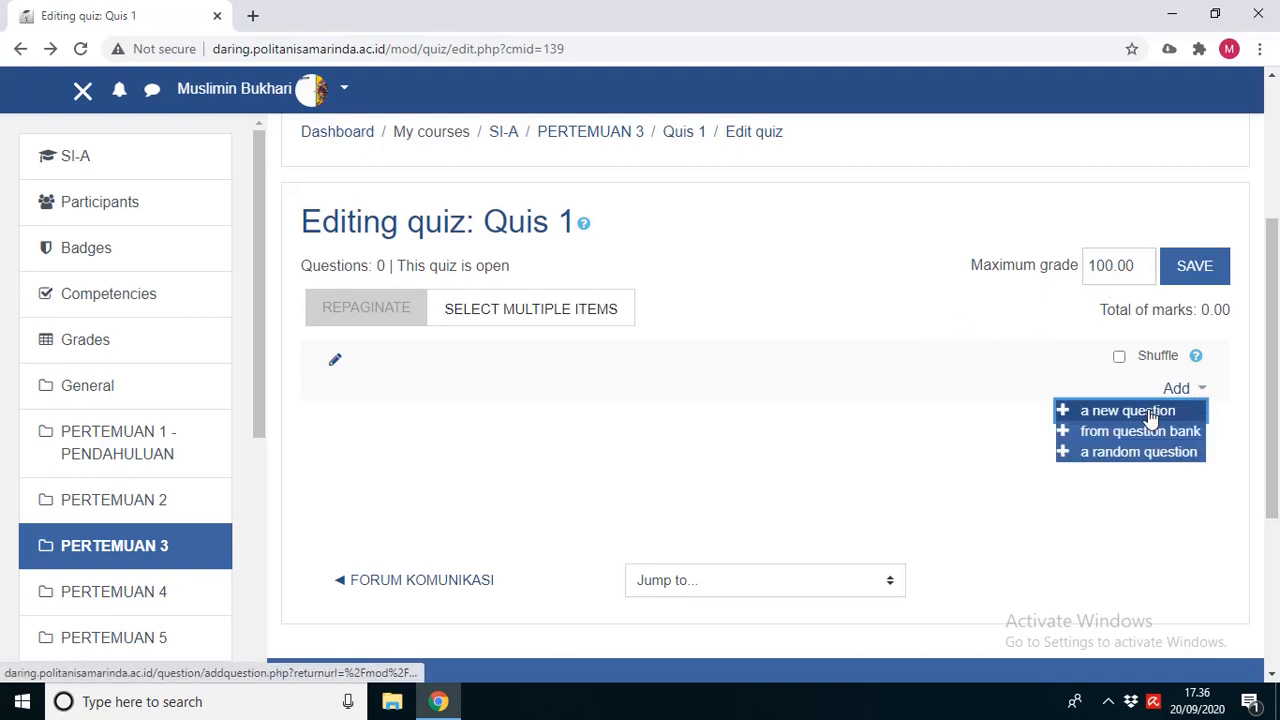
pyautogui.click(1150, 418)
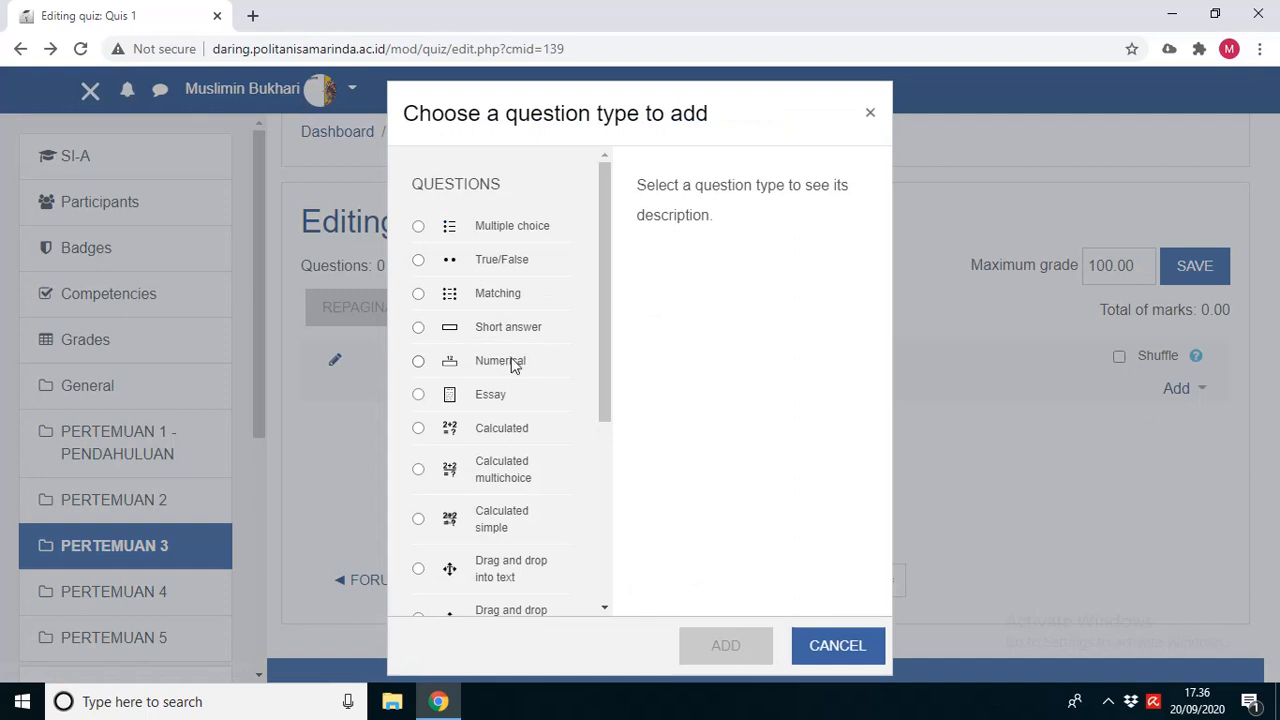
pyautogui.click(418, 396)
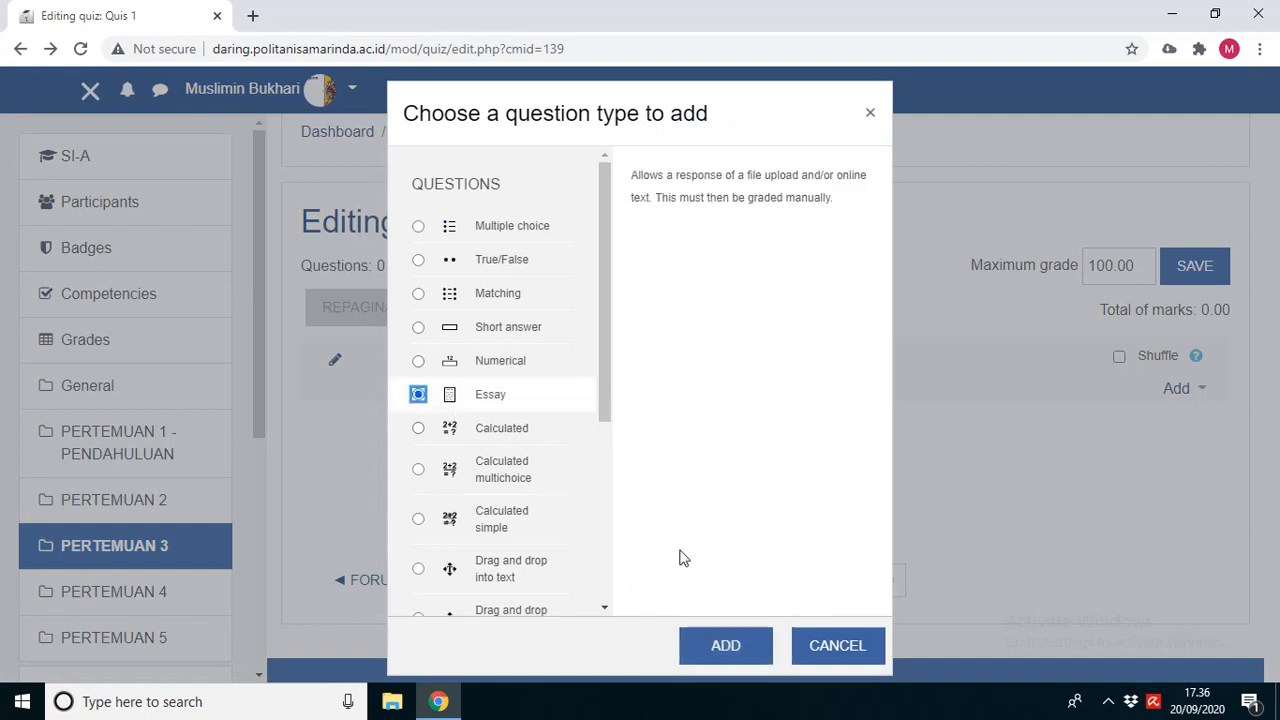
pyautogui.click(720, 648)
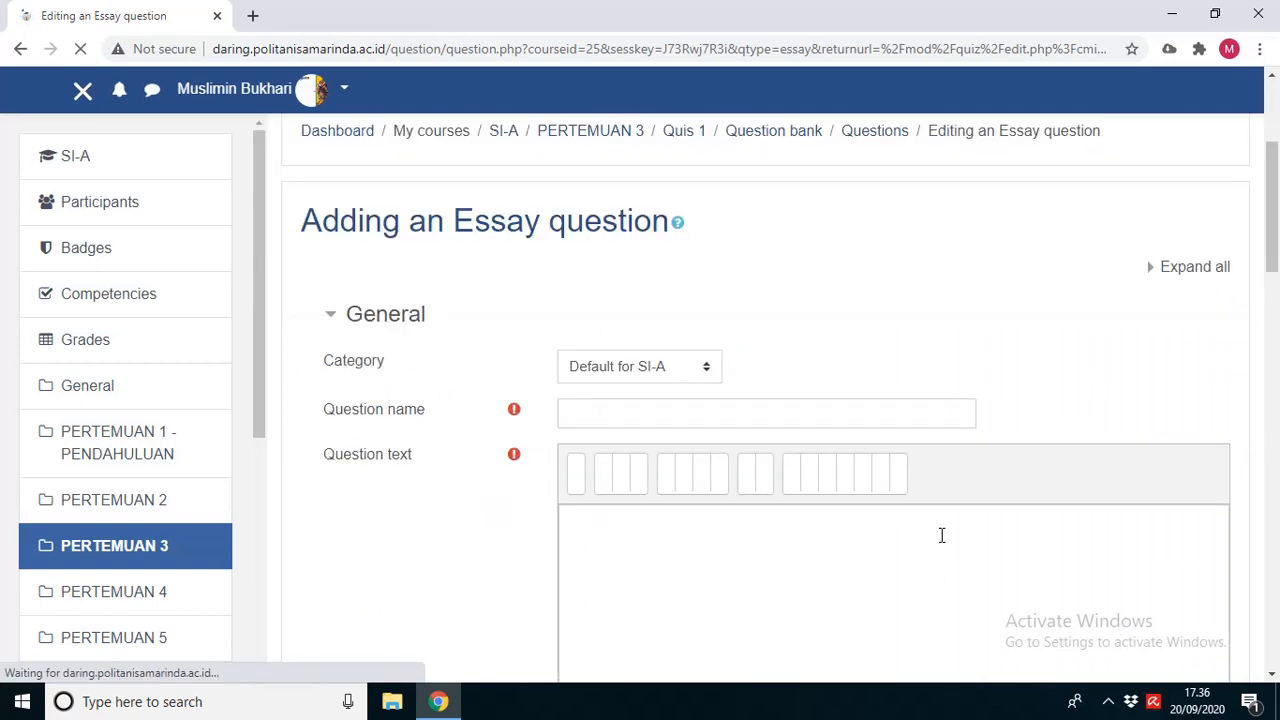
# Step: Name the essay question "Struktur Sistem Informasi"
pyautogui.scroll(-1, 941, 535)
pyautogui.click(622, 312)
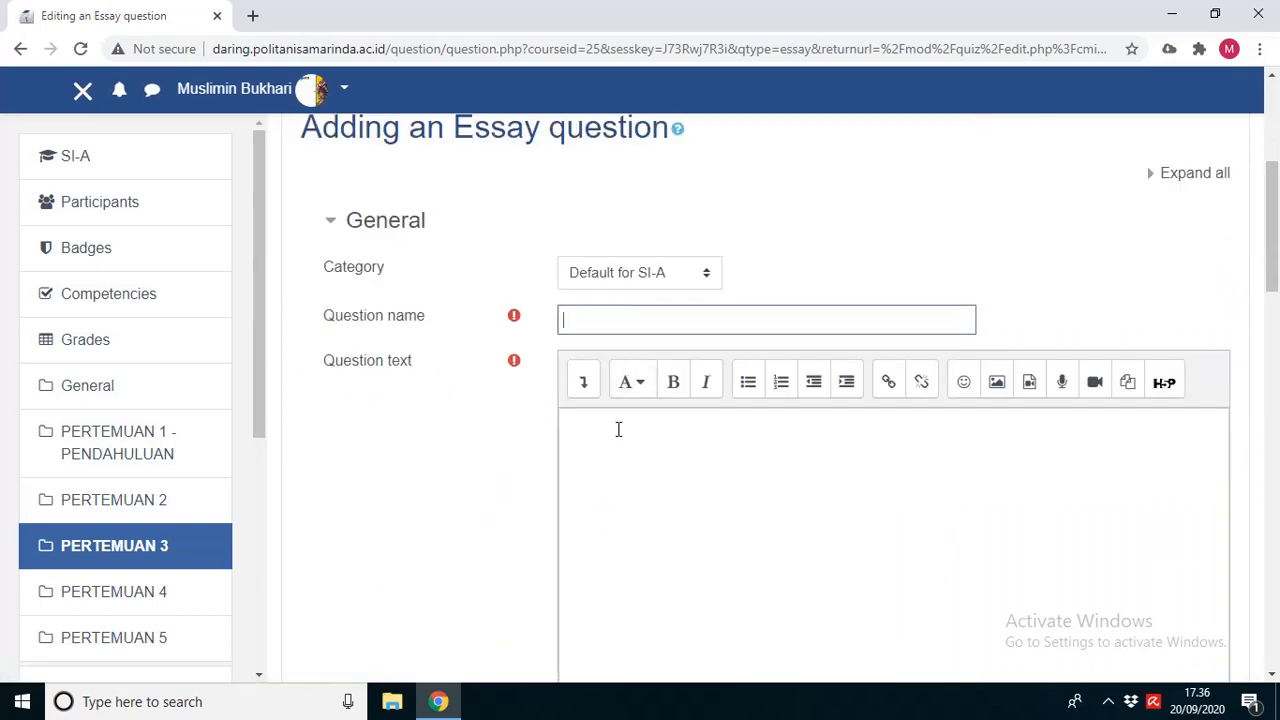
pyautogui.click(617, 432)
pyautogui.click(607, 318)
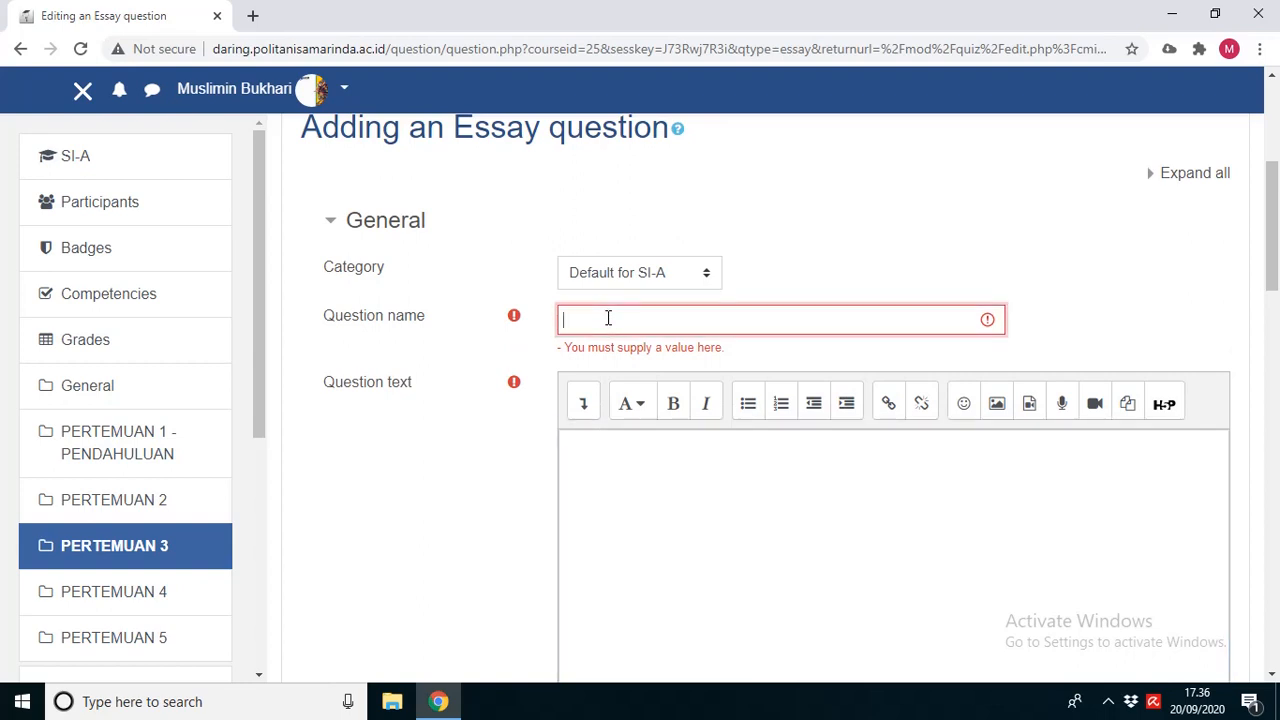
pyautogui.write('Sistem')
pyautogui.write(' Informa')
pyautogui.write('Struktur')
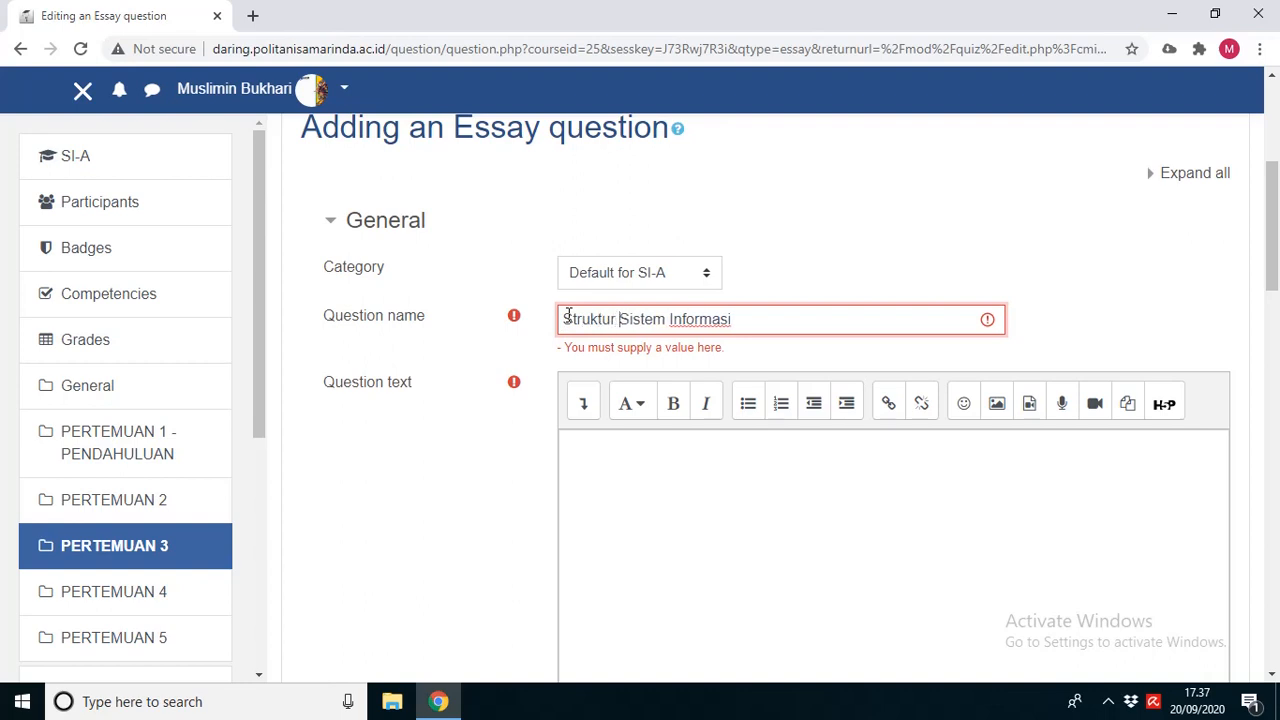
# Step: Enter the question text "Analisis Sebuah Studi kasus untuk mengevaluasi proyek sistem informasi?"
pyautogui.click(651, 465)
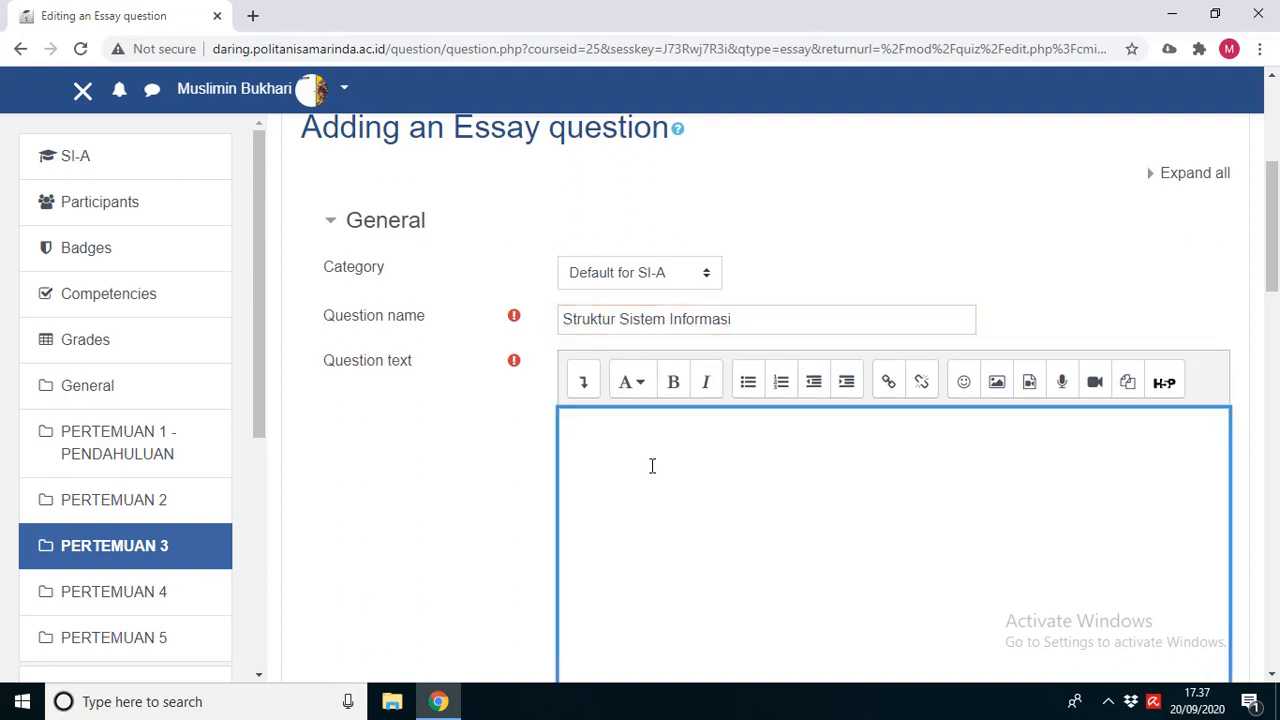
pyautogui.write('Analisis Sebuah')
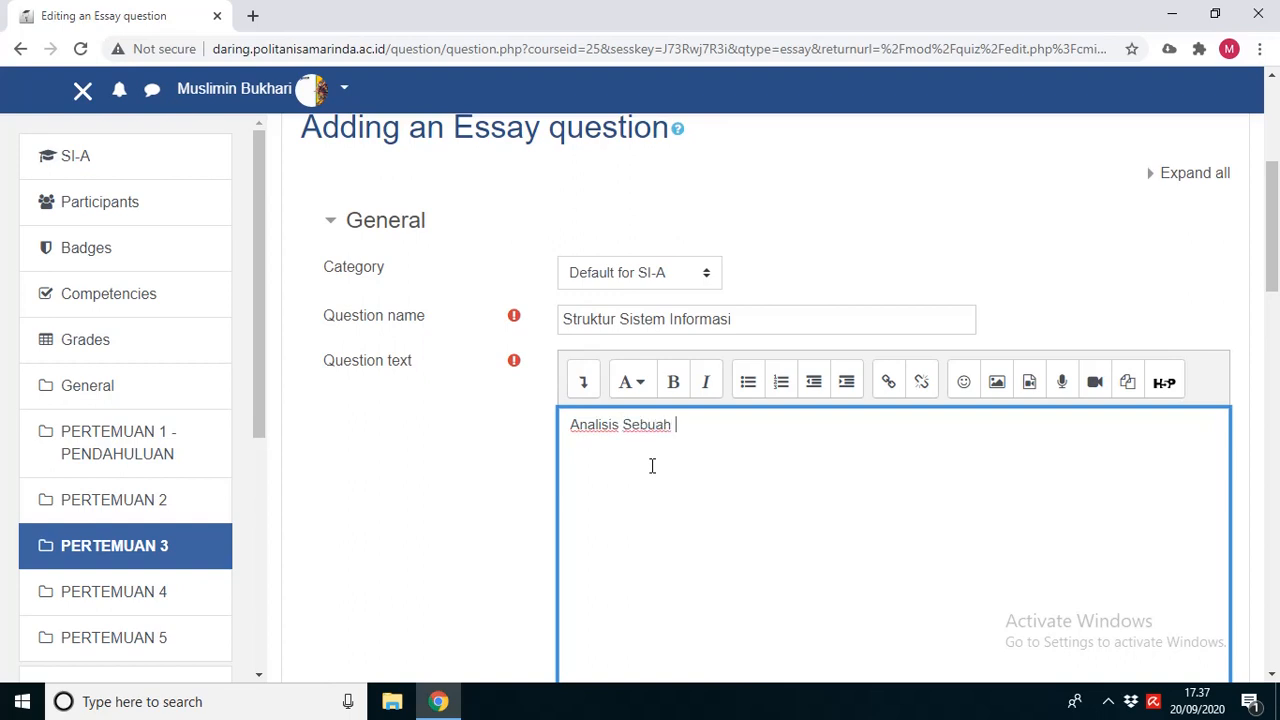
pyautogui.write(' Sudi')
pyautogui.write('udi kasus')
pyautogui.write(' untuk ')
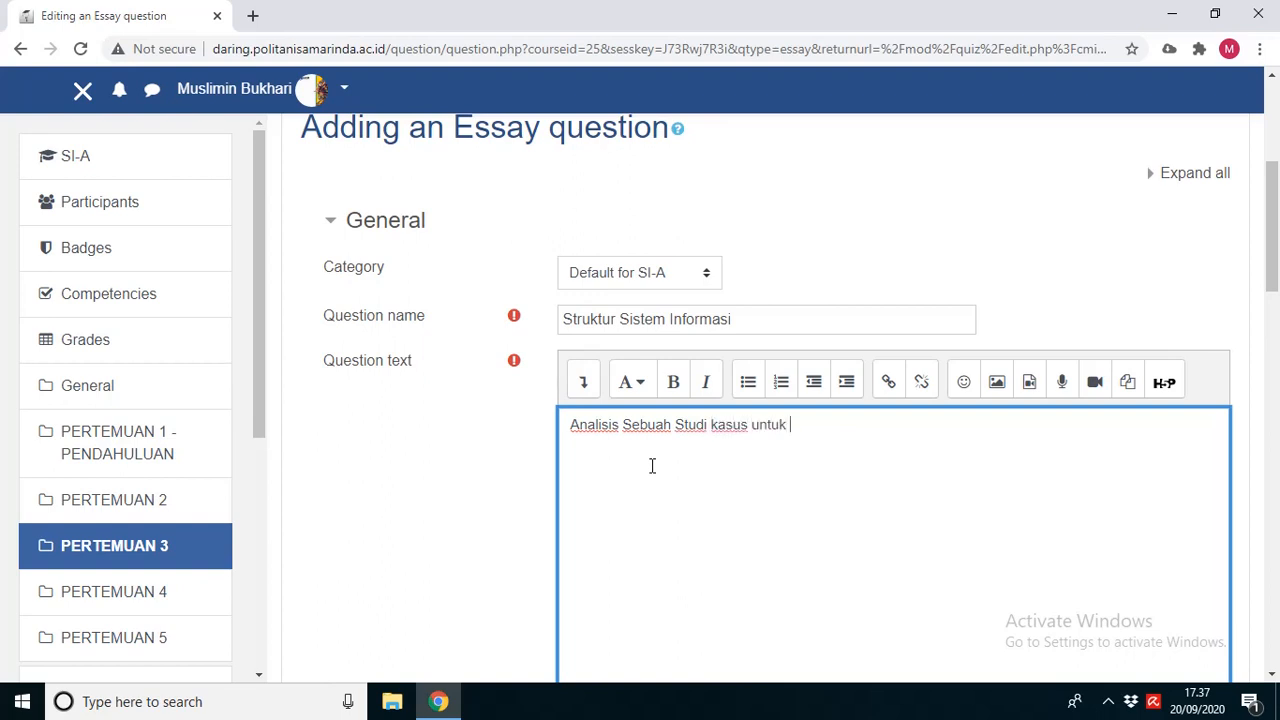
pyautogui.write('mengevaluasi proyek sist')
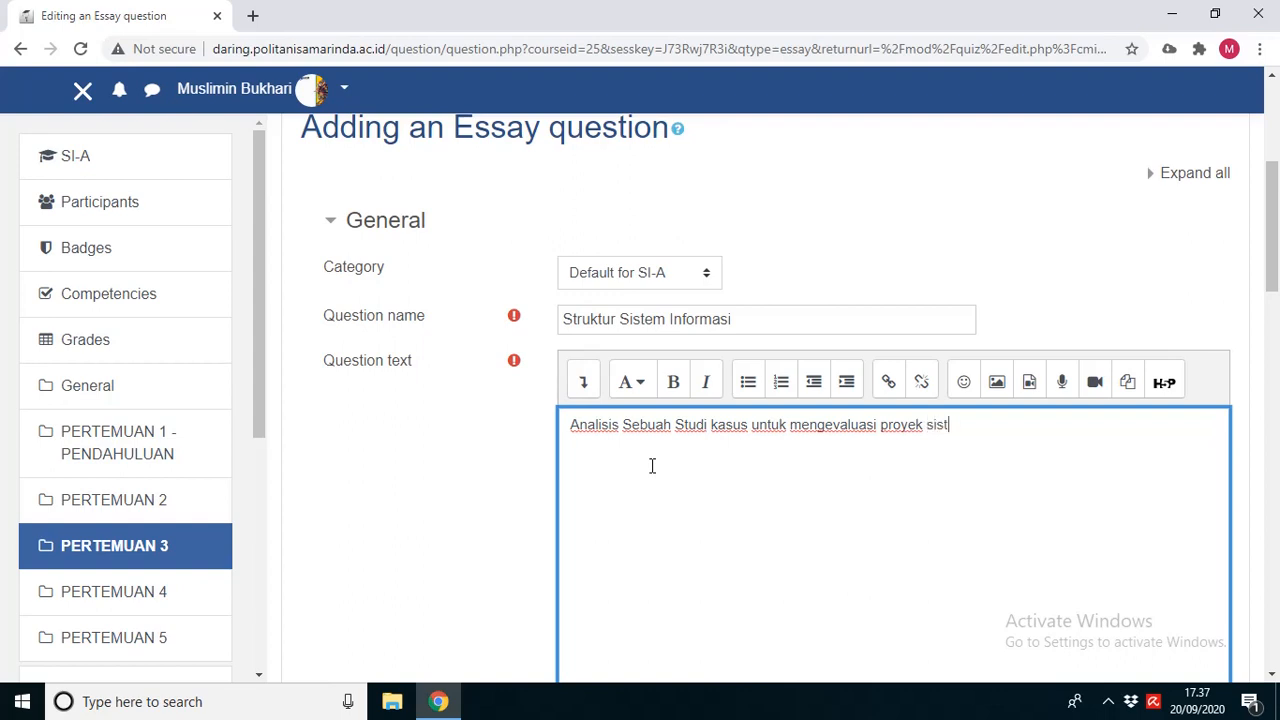
pyautogui.write('em informasi?')
# Step: Choose the category Default for SI-A and save the essay question with its remaining options left at their defaults
pyautogui.click(708, 276)
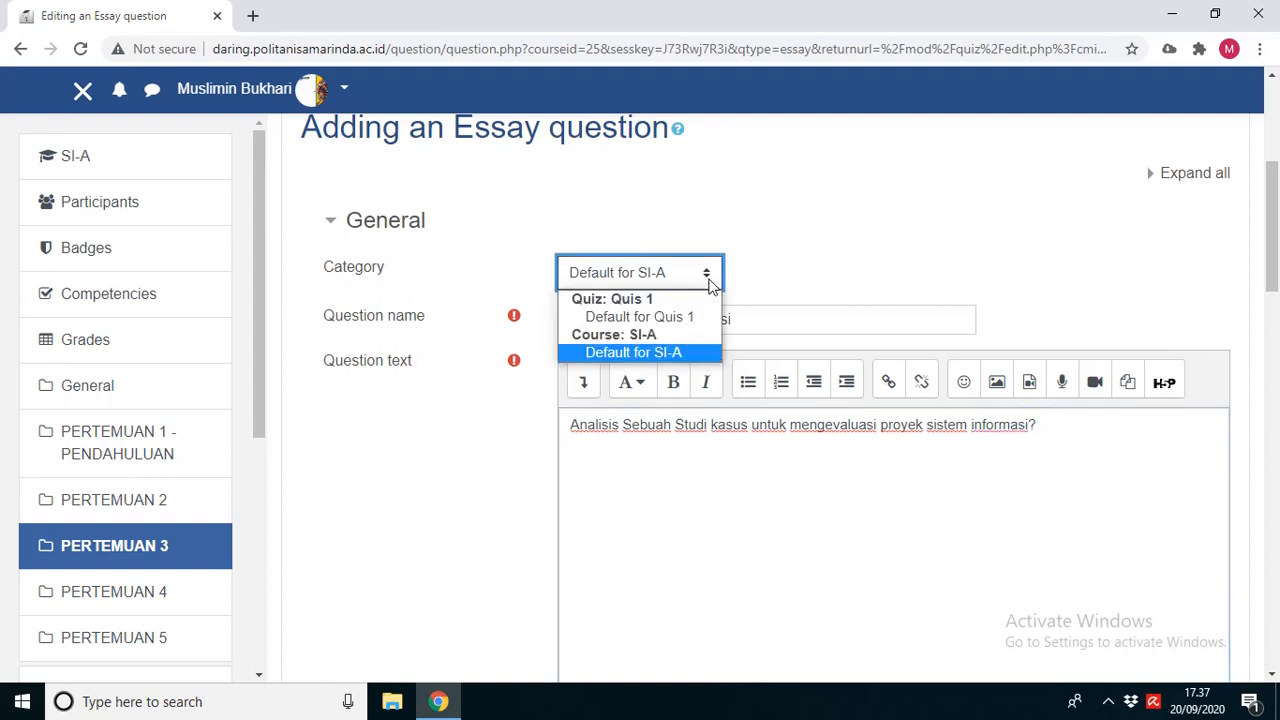
pyautogui.click(640, 357)
pyautogui.scroll(-5, 1045, 331)
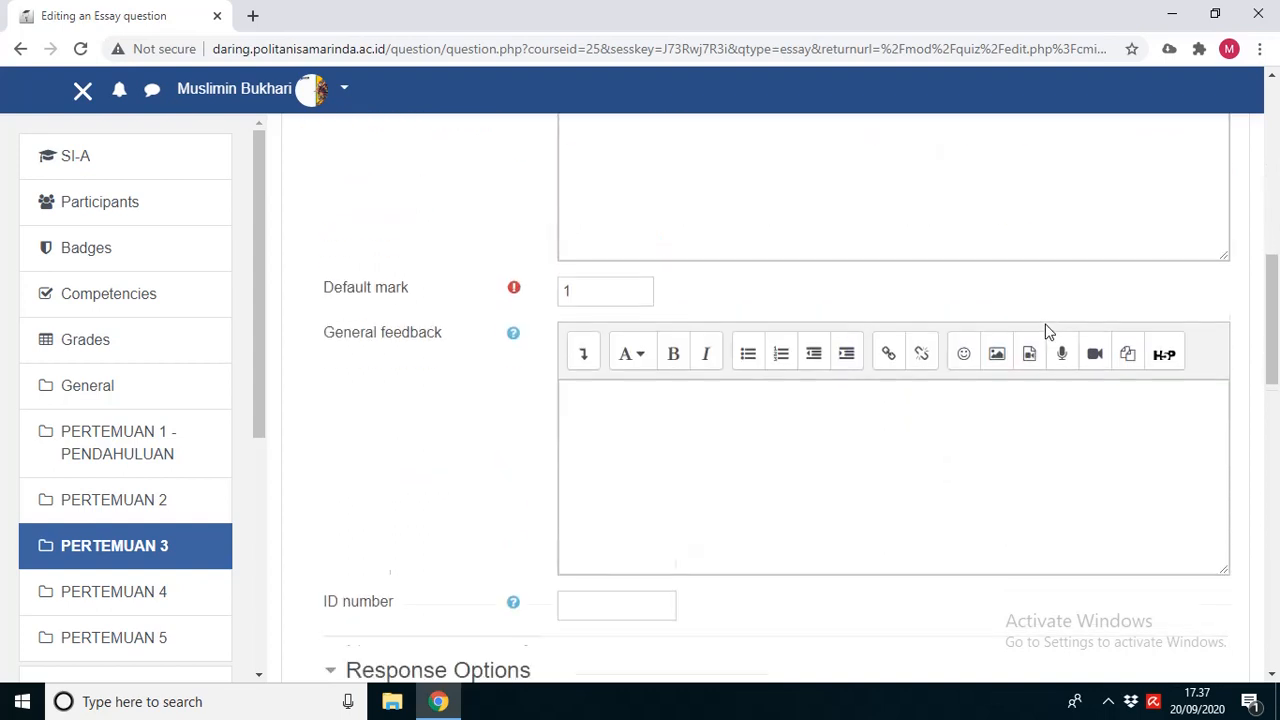
pyautogui.scroll(-3, 1046, 331)
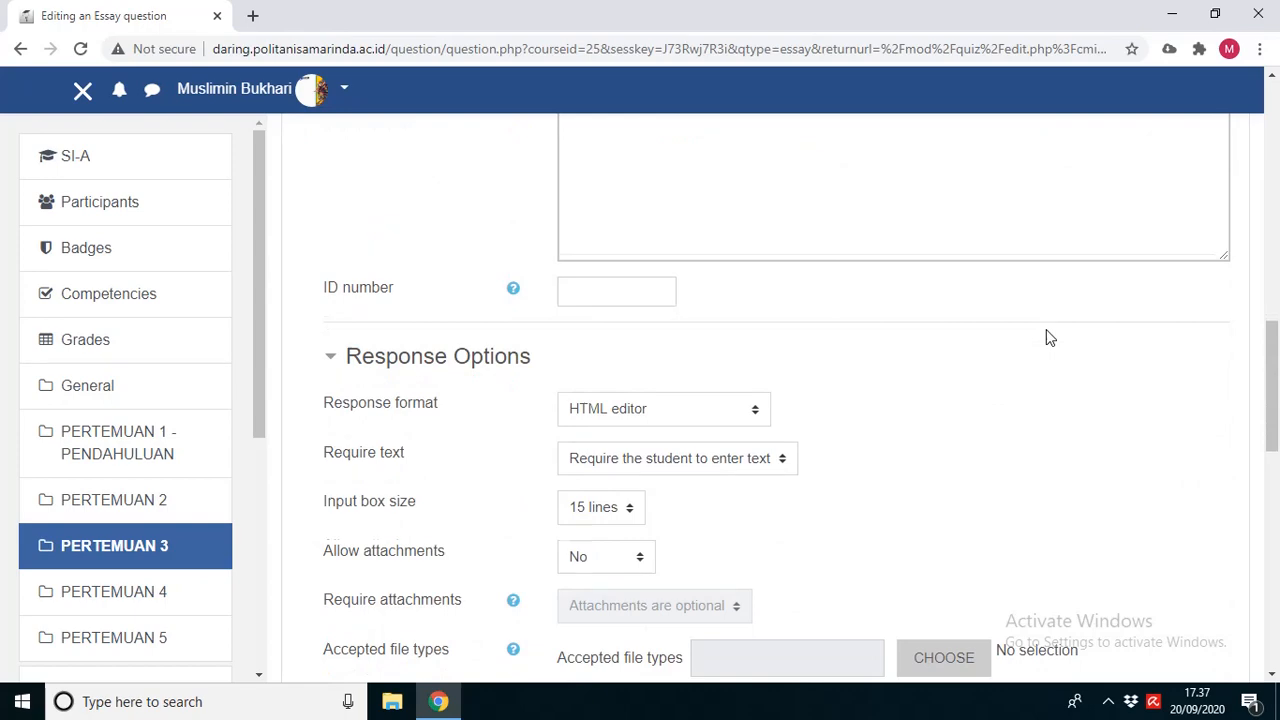
pyautogui.scroll(-5, 1046, 337)
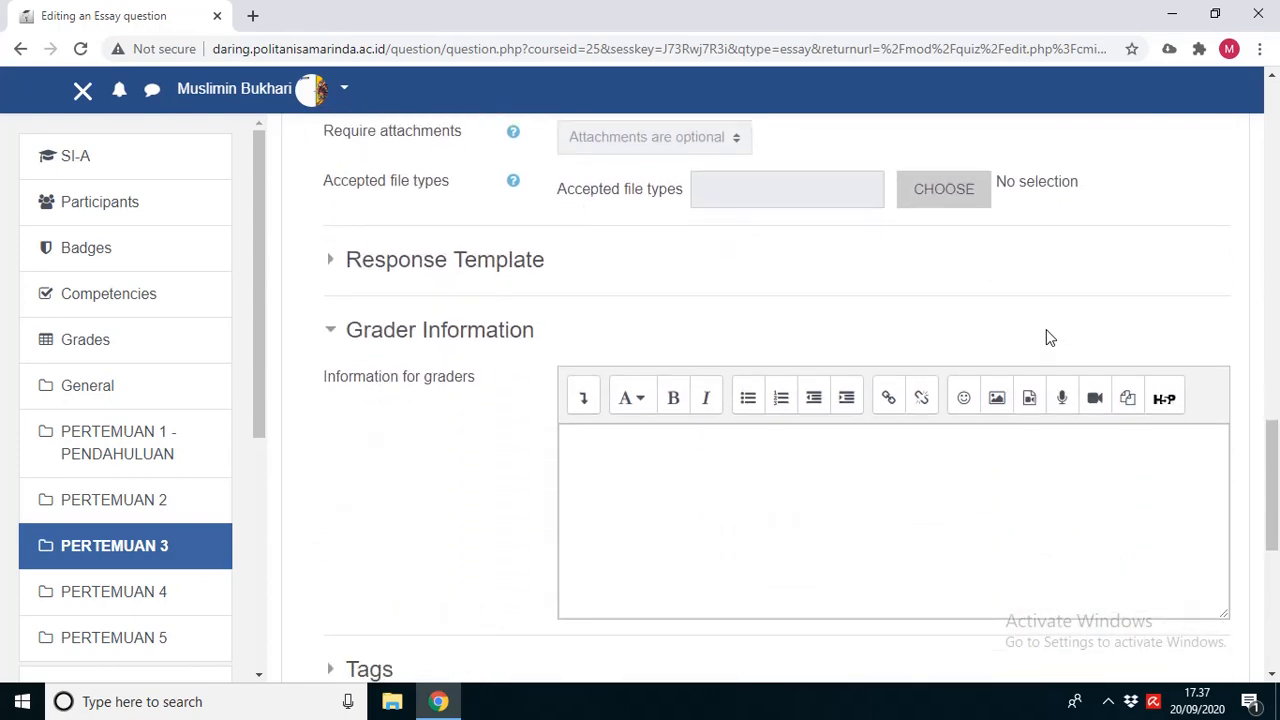
pyautogui.scroll(-4, 1046, 335)
pyautogui.scroll(5, 1046, 335)
pyautogui.scroll(5, 1046, 337)
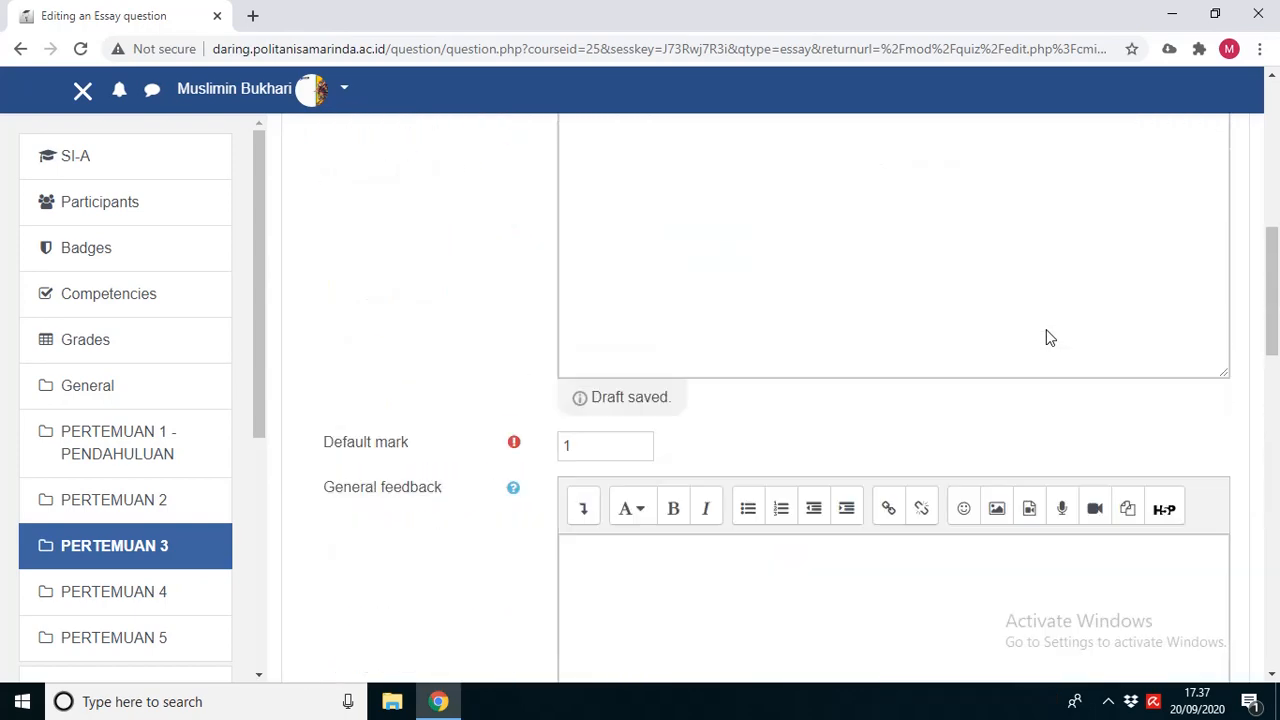
pyautogui.scroll(-15, 1046, 337)
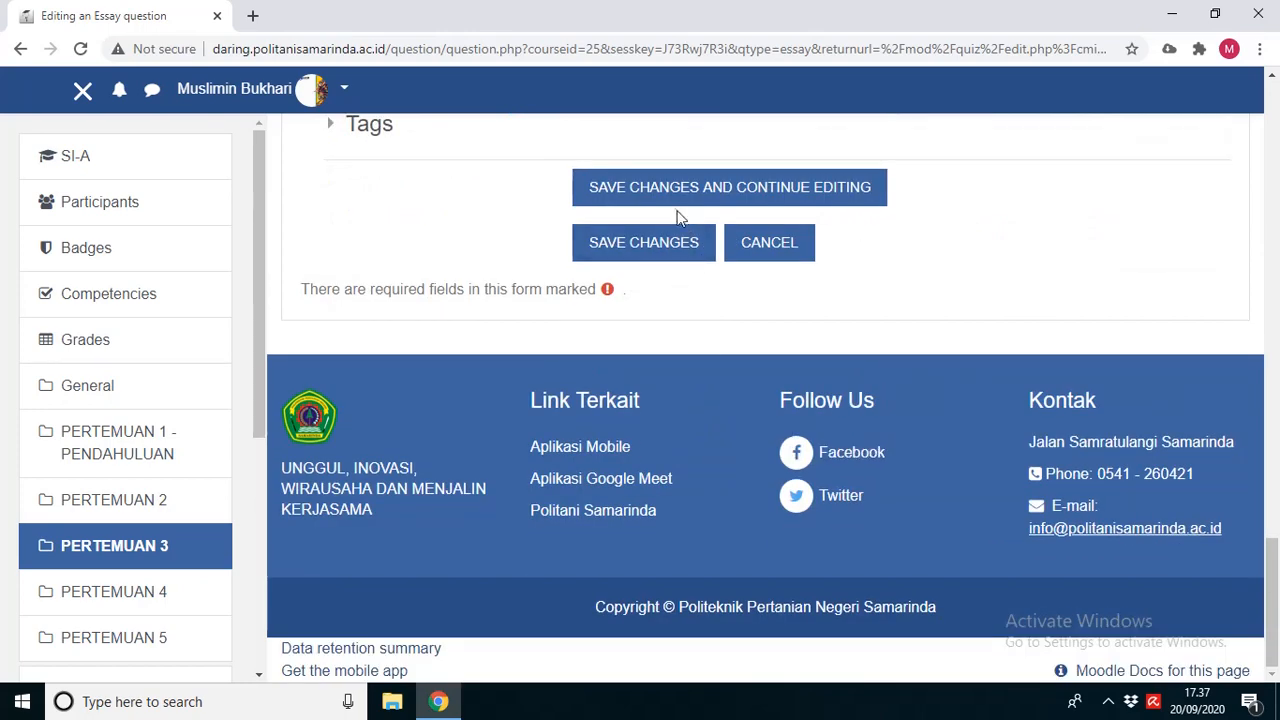
pyautogui.click(646, 255)
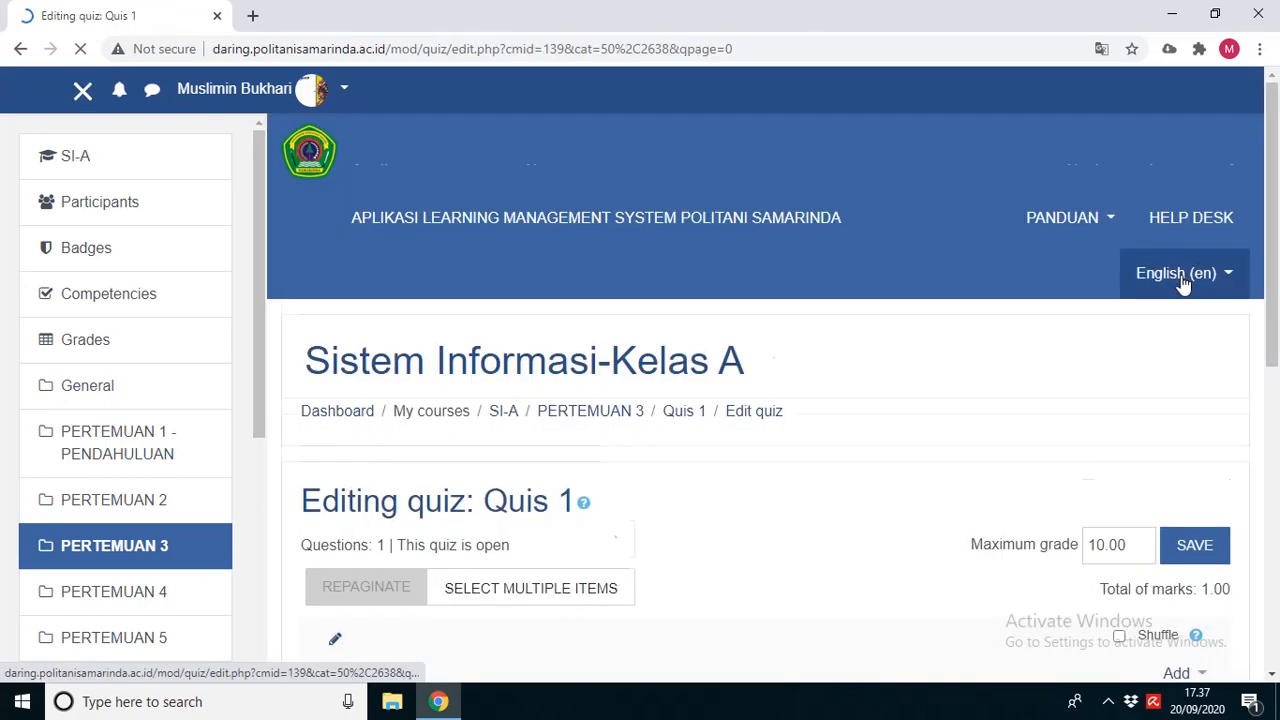
# Step: Enter 100.00 as the maximum grade of Quis 1
pyautogui.scroll(-2, 1183, 280)
pyautogui.scroll(-1, 1152, 357)
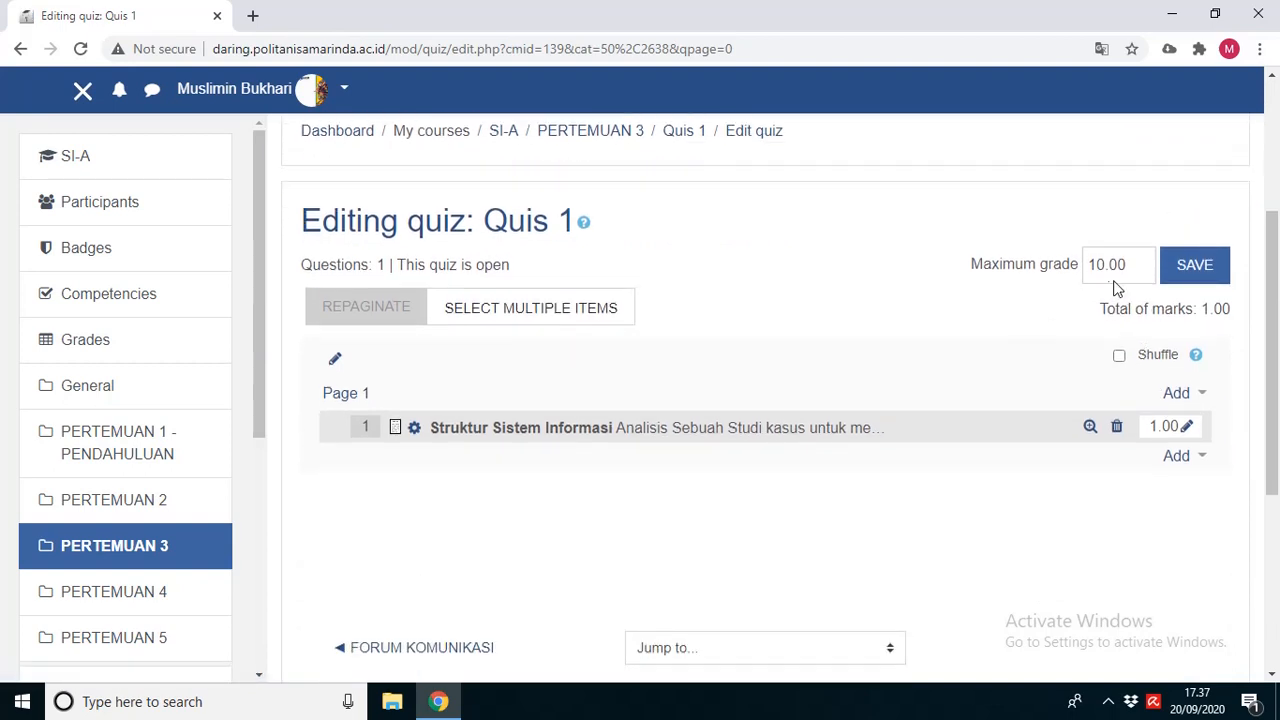
pyautogui.click(1106, 264)
pyautogui.write('0')
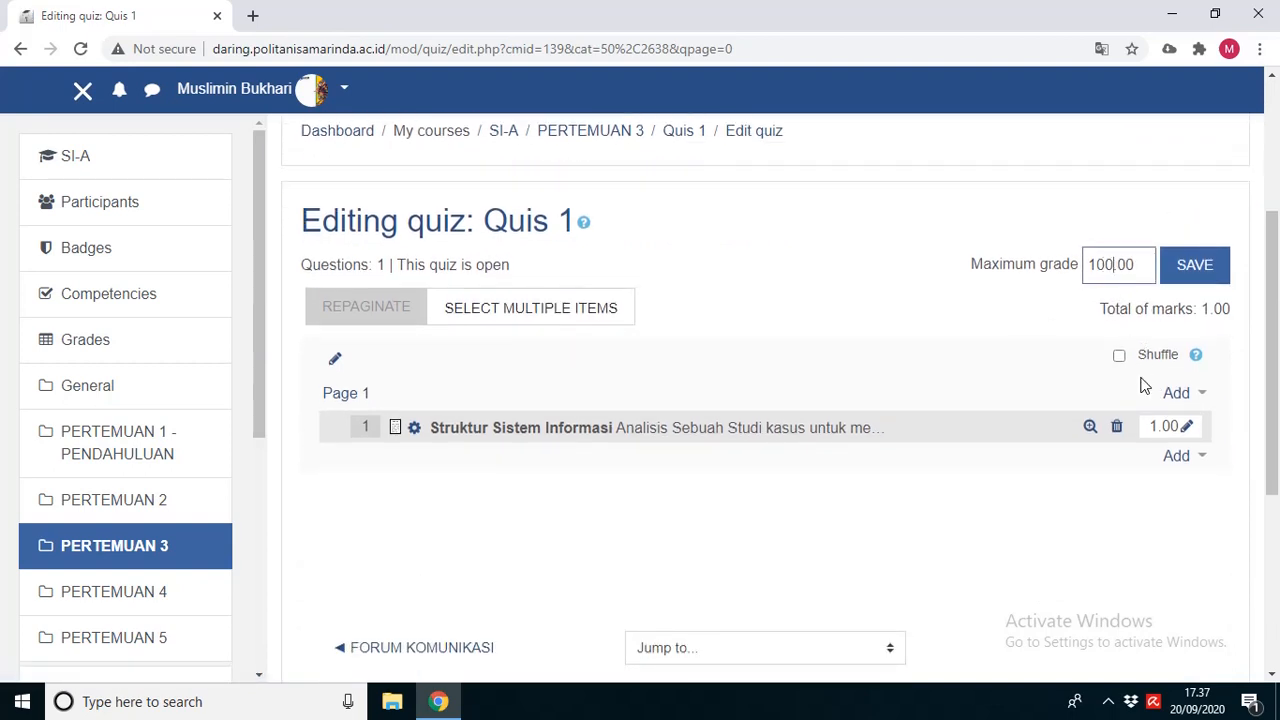
pyautogui.click(1160, 426)
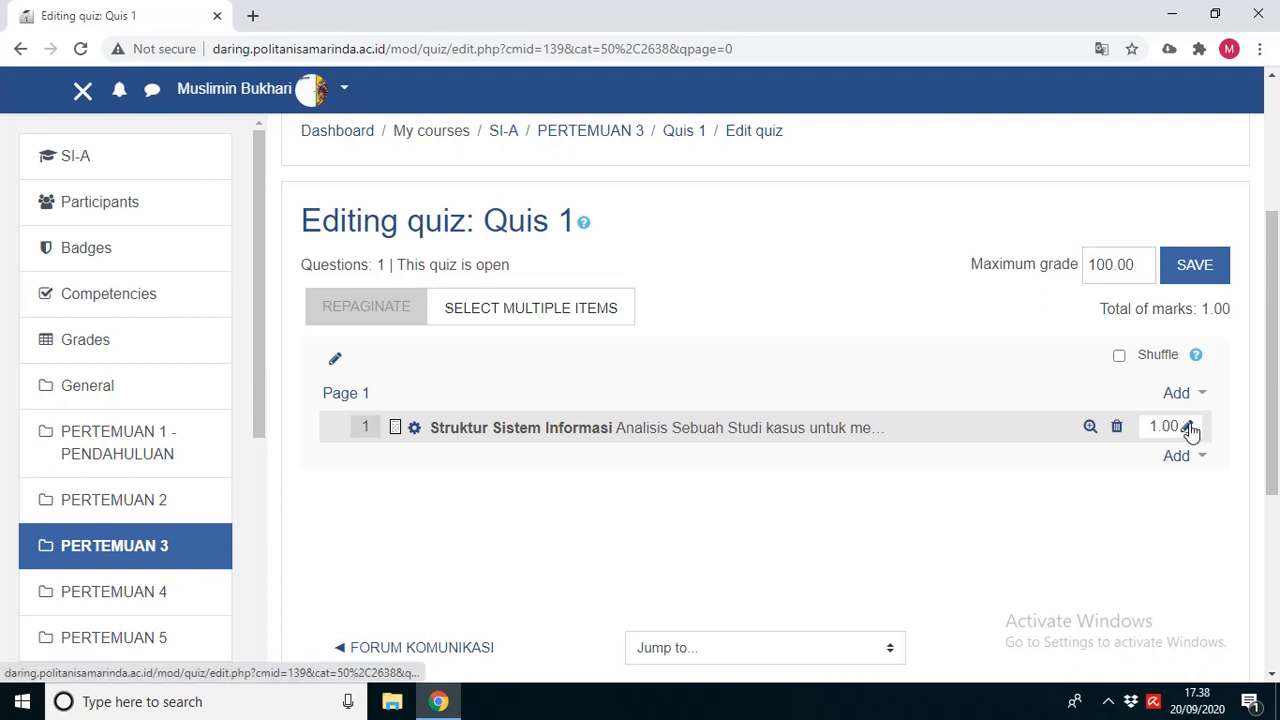
pyautogui.click(1190, 428)
pyautogui.click(1118, 428)
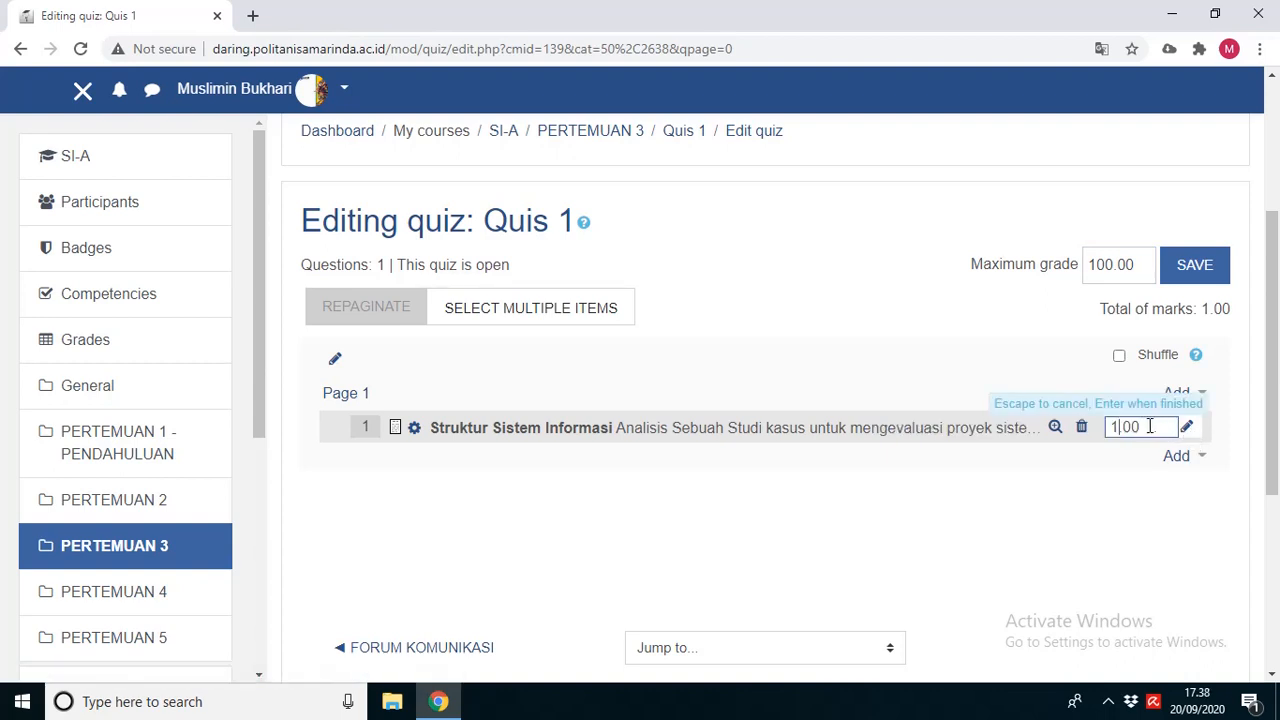
pyautogui.write('00')
pyautogui.press('Escape')
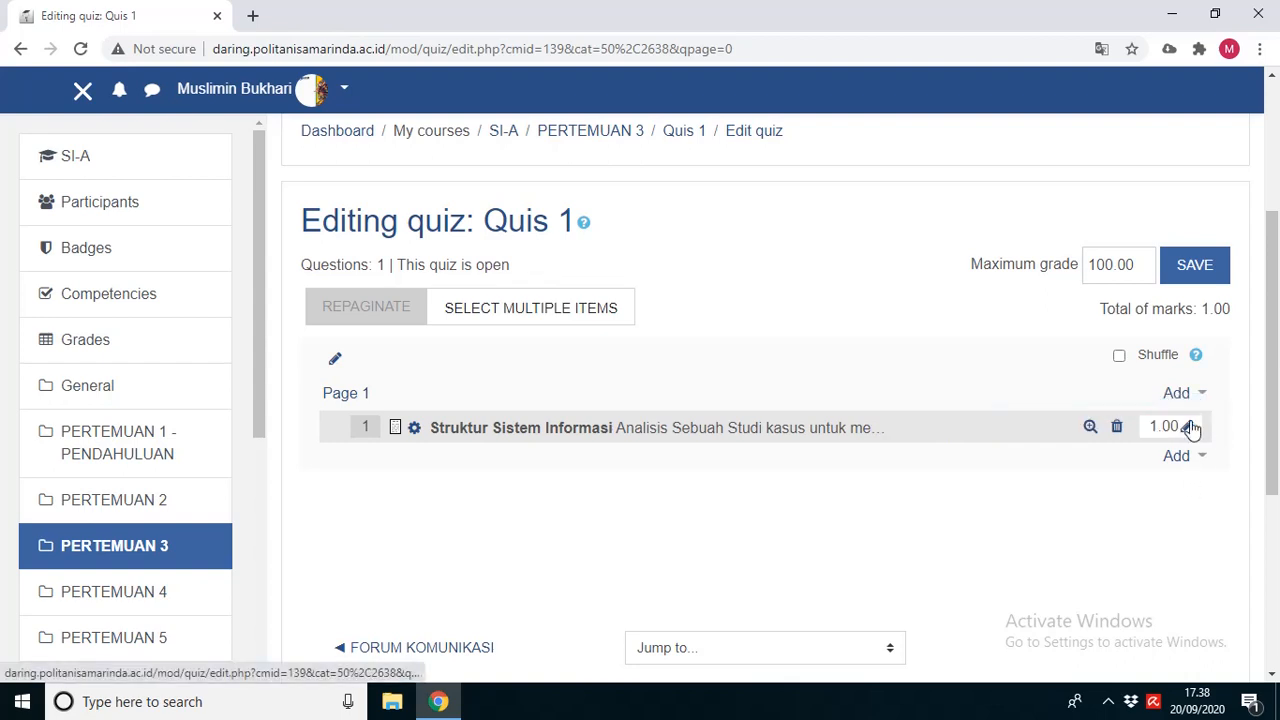
# Step: Set the mark of the Struktur Sistem Informasi question to 100.00
pyautogui.click(1188, 427)
pyautogui.click(1116, 427)
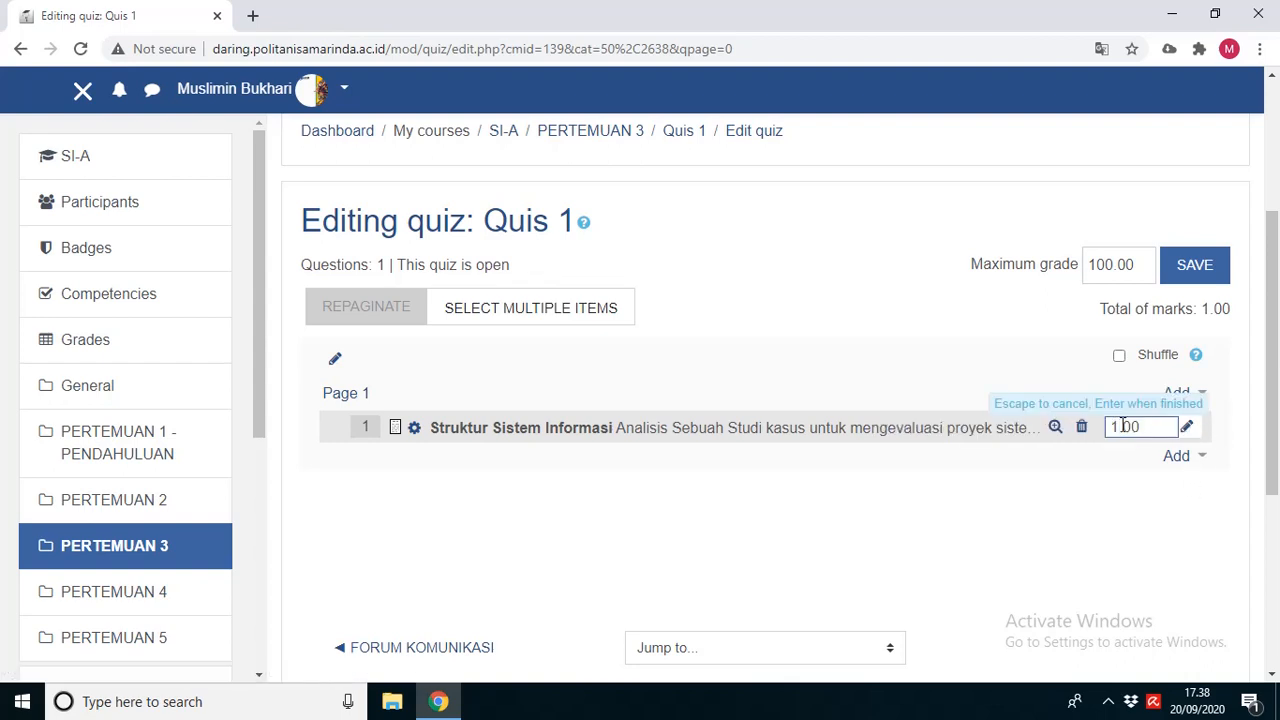
pyautogui.write('00')
pyautogui.press('Return')
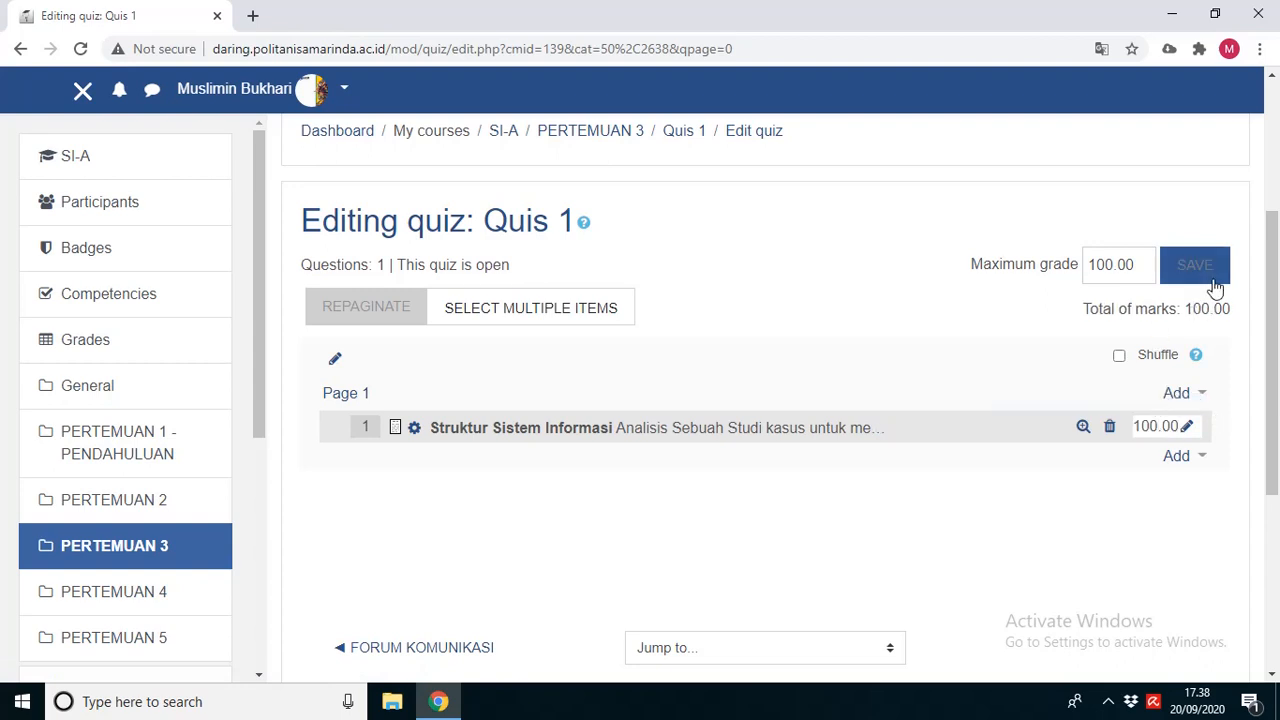
# Step: Save the maximum grade of 100.00 for Quis 1
pyautogui.click(1213, 278)
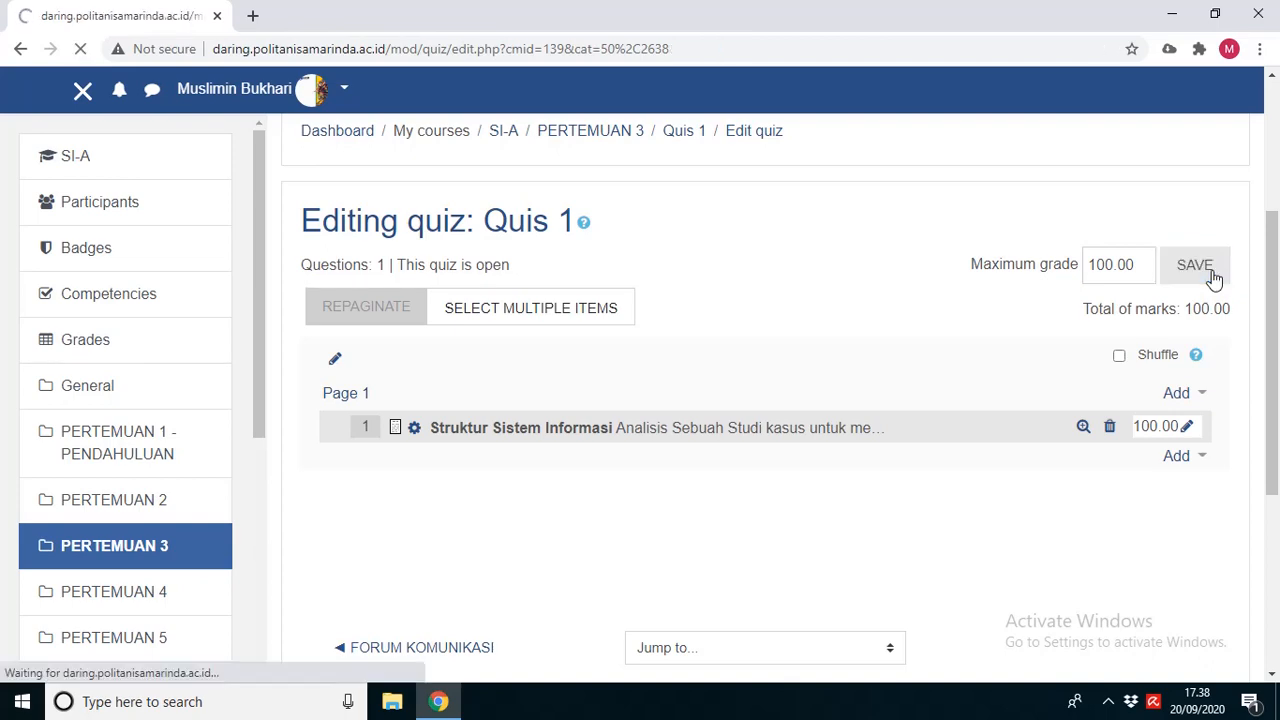
pyautogui.scroll(-4, 806, 493)
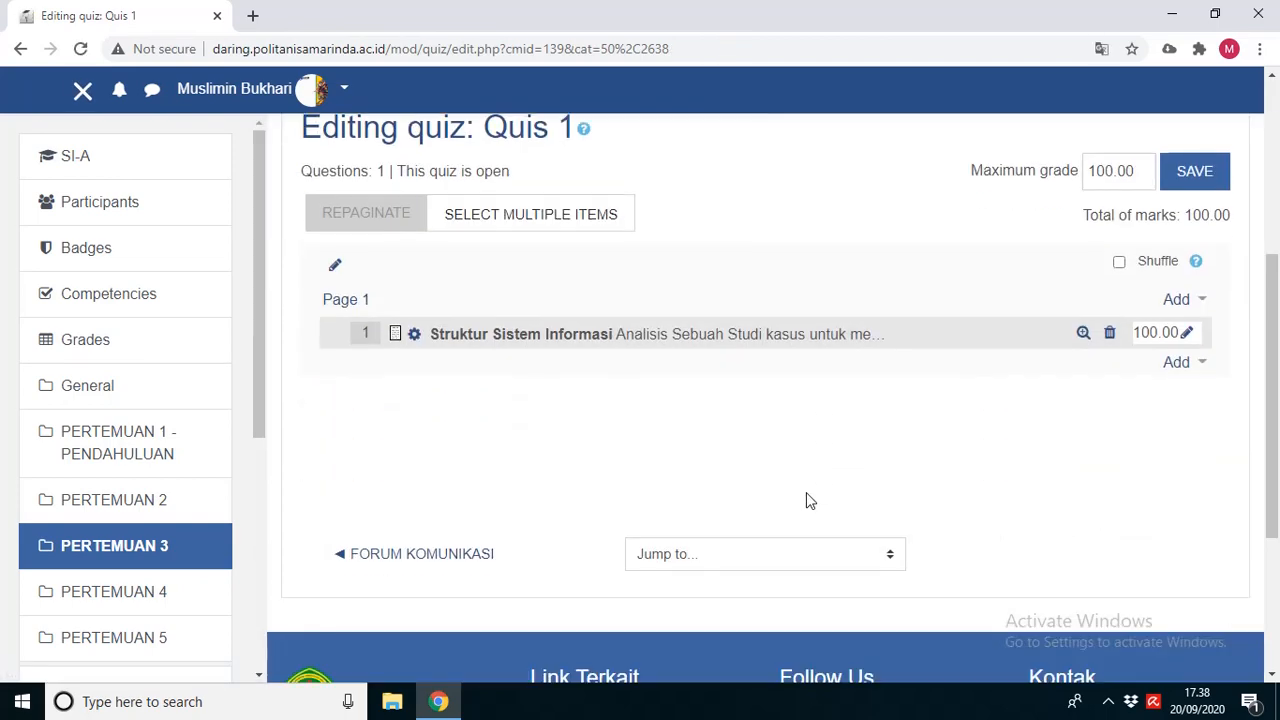
pyautogui.scroll(2, 806, 493)
pyautogui.scroll(2, 806, 495)
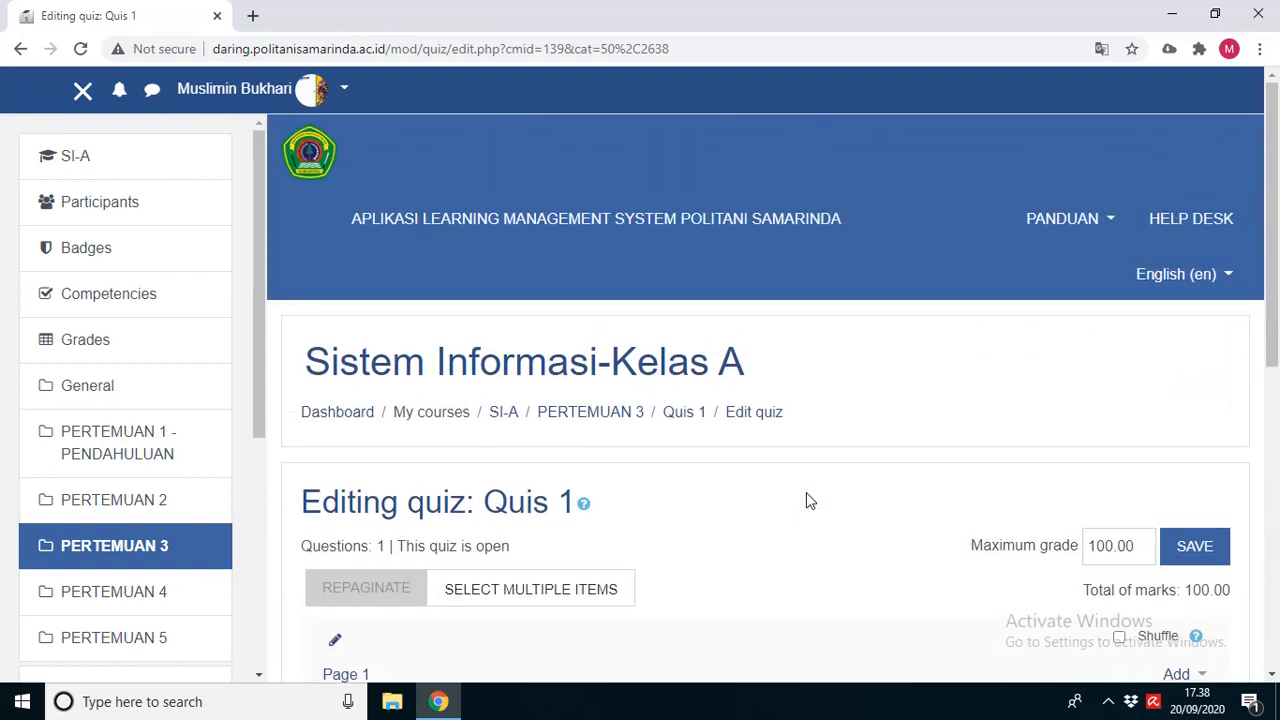
pyautogui.click(1210, 551)
# Step: Return to the Quis 1 overview page and preview the quiz to examine its essay question
pyautogui.click(688, 418)
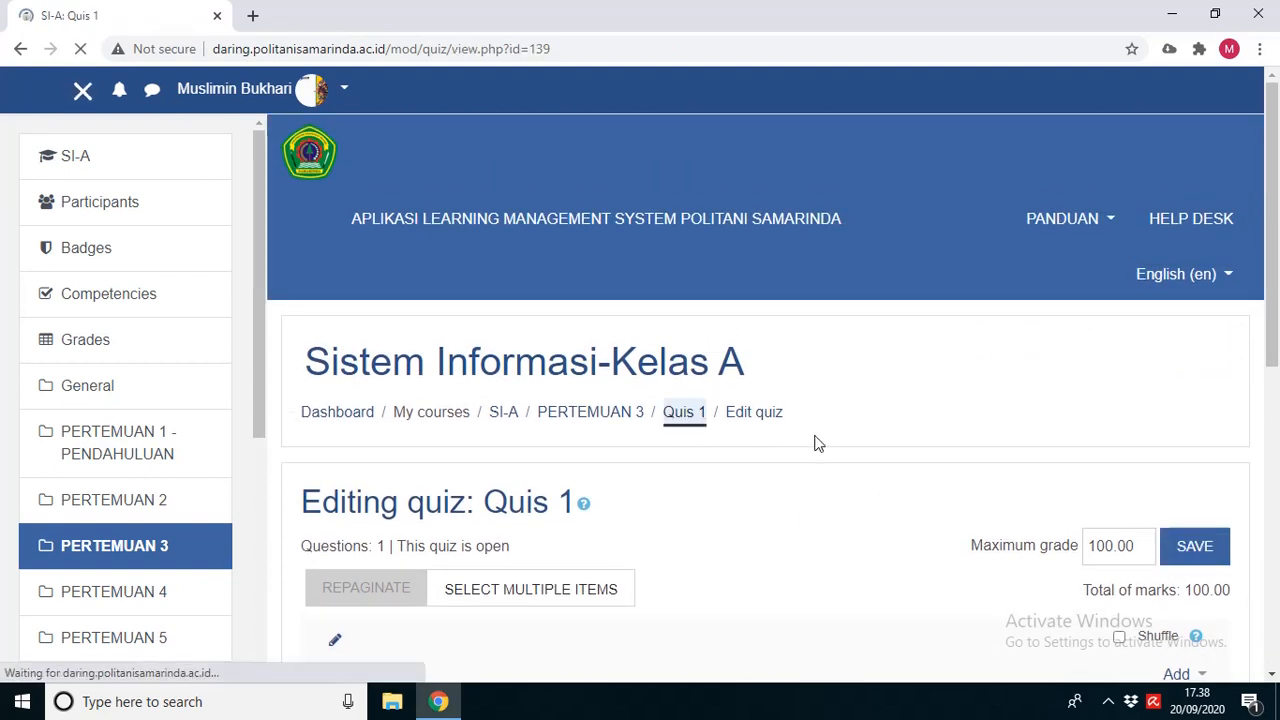
pyautogui.scroll(-5, 815, 441)
pyautogui.scroll(3, 815, 441)
pyautogui.scroll(-3, 815, 441)
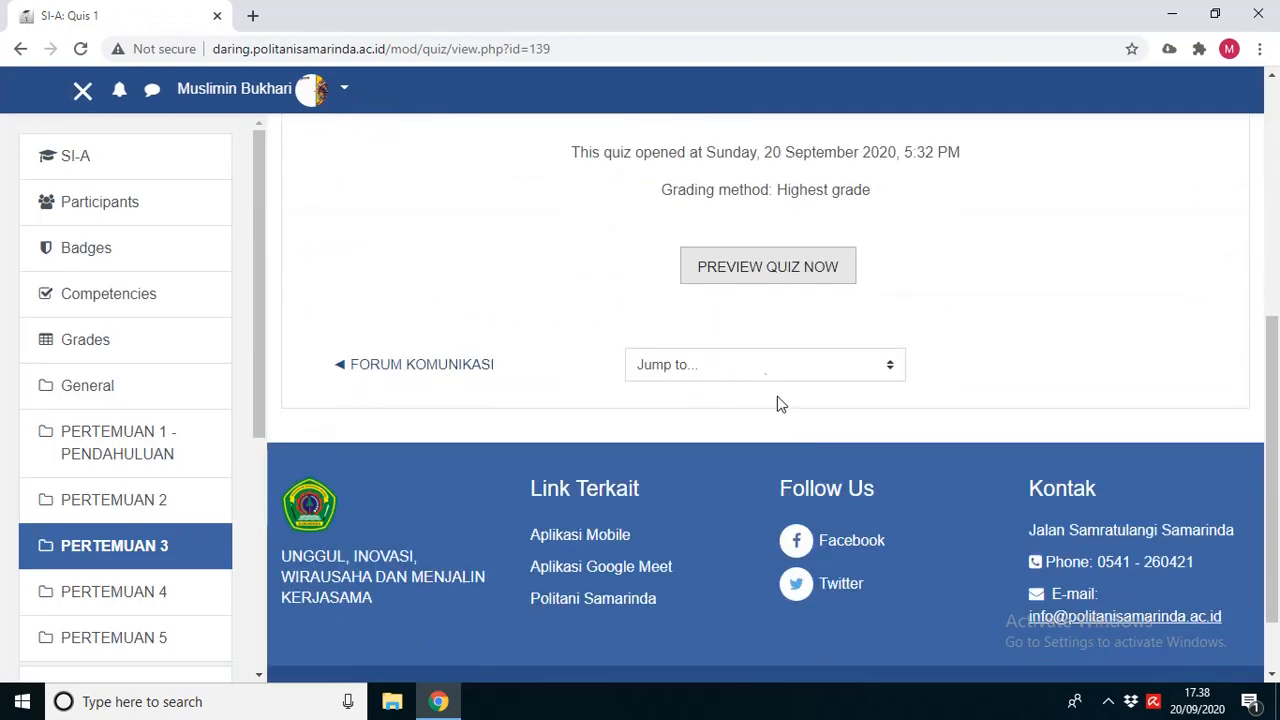
pyautogui.click(765, 270)
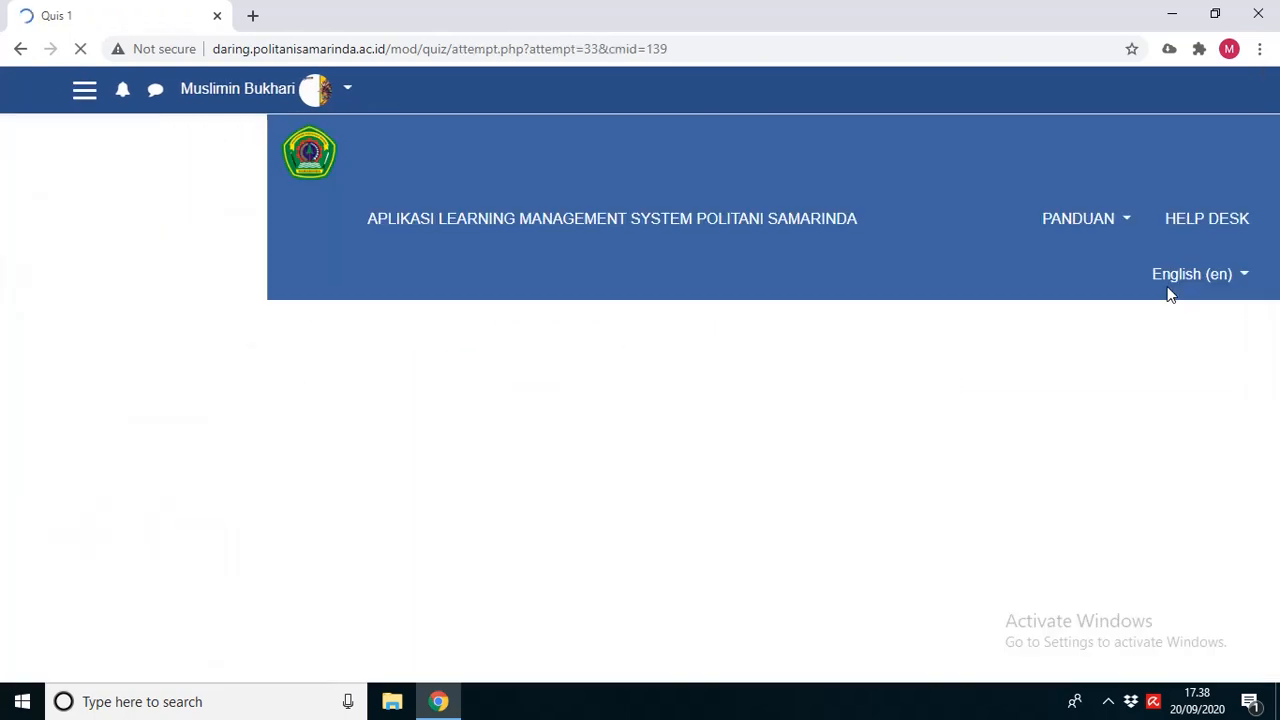
pyautogui.scroll(-3, 1096, 372)
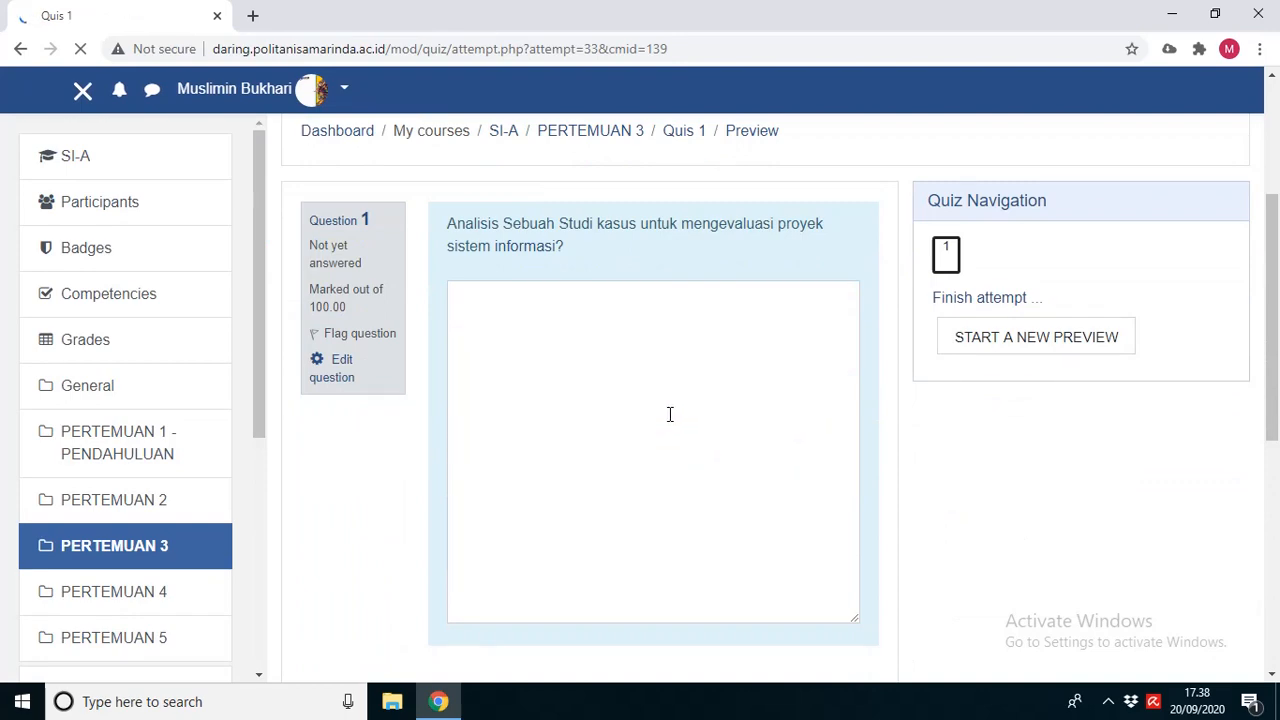
pyautogui.scroll(-4, 670, 414)
pyautogui.scroll(5, 670, 414)
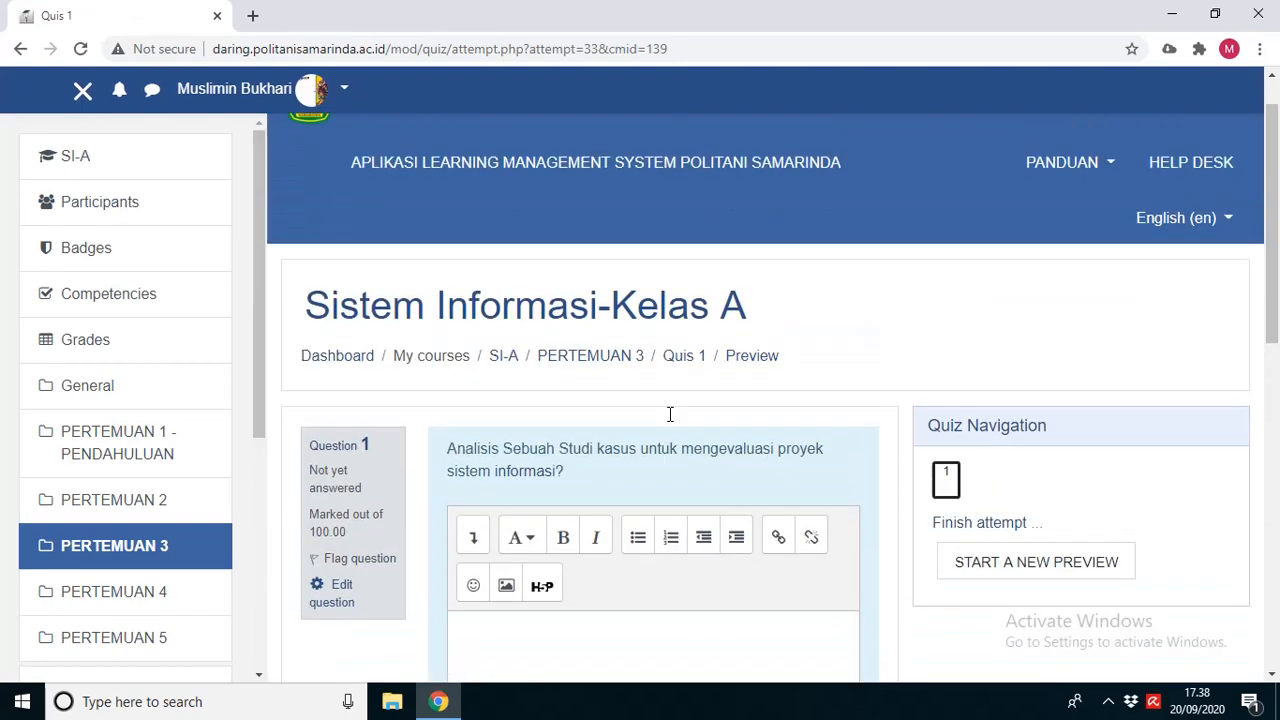
# Step: Leave the preview, check the Quis 1 overview page and go back to the PERTEMUAN 3 section of the course
pyautogui.click(674, 358)
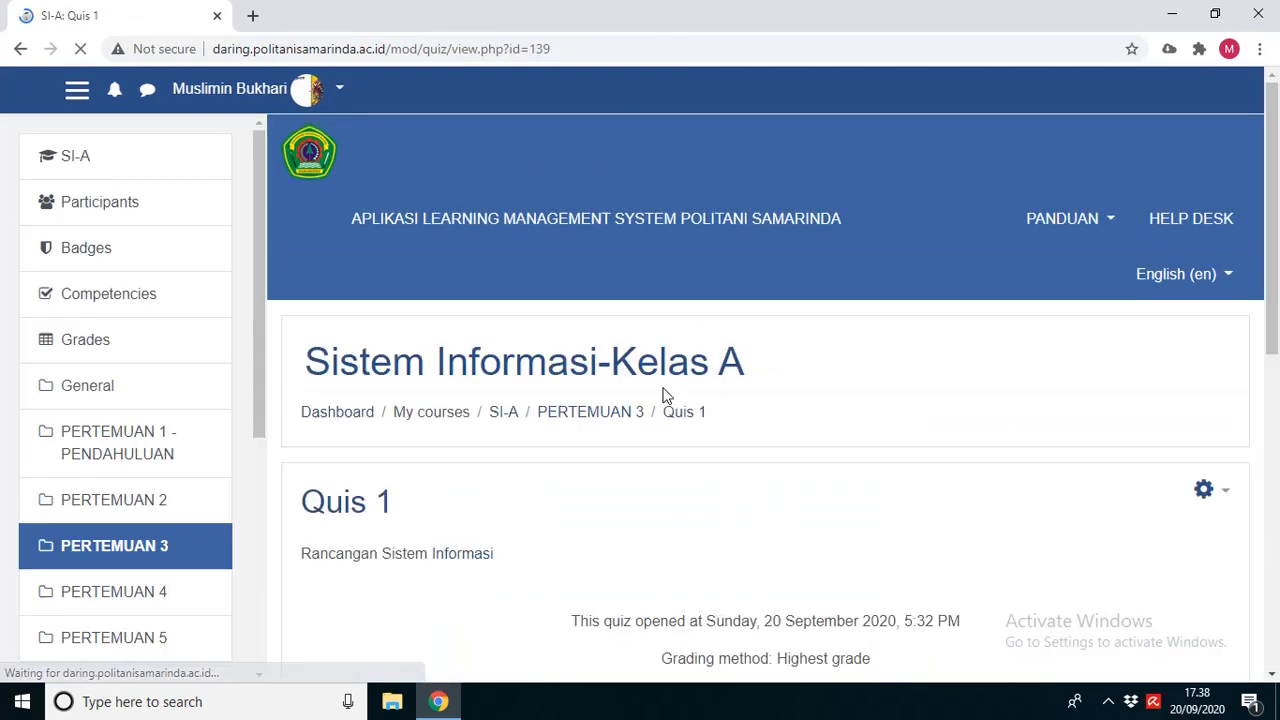
pyautogui.scroll(-3, 663, 391)
pyautogui.scroll(-1, 950, 435)
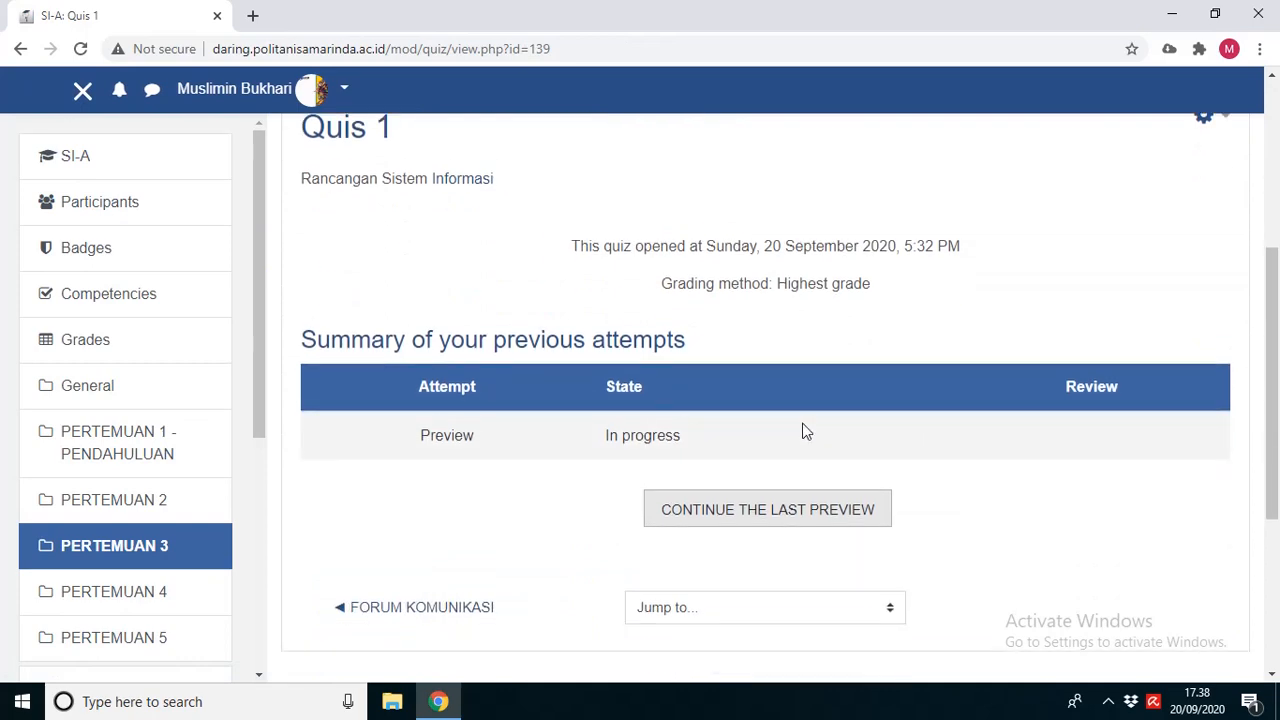
pyautogui.scroll(2, 806, 431)
pyautogui.scroll(1, 806, 416)
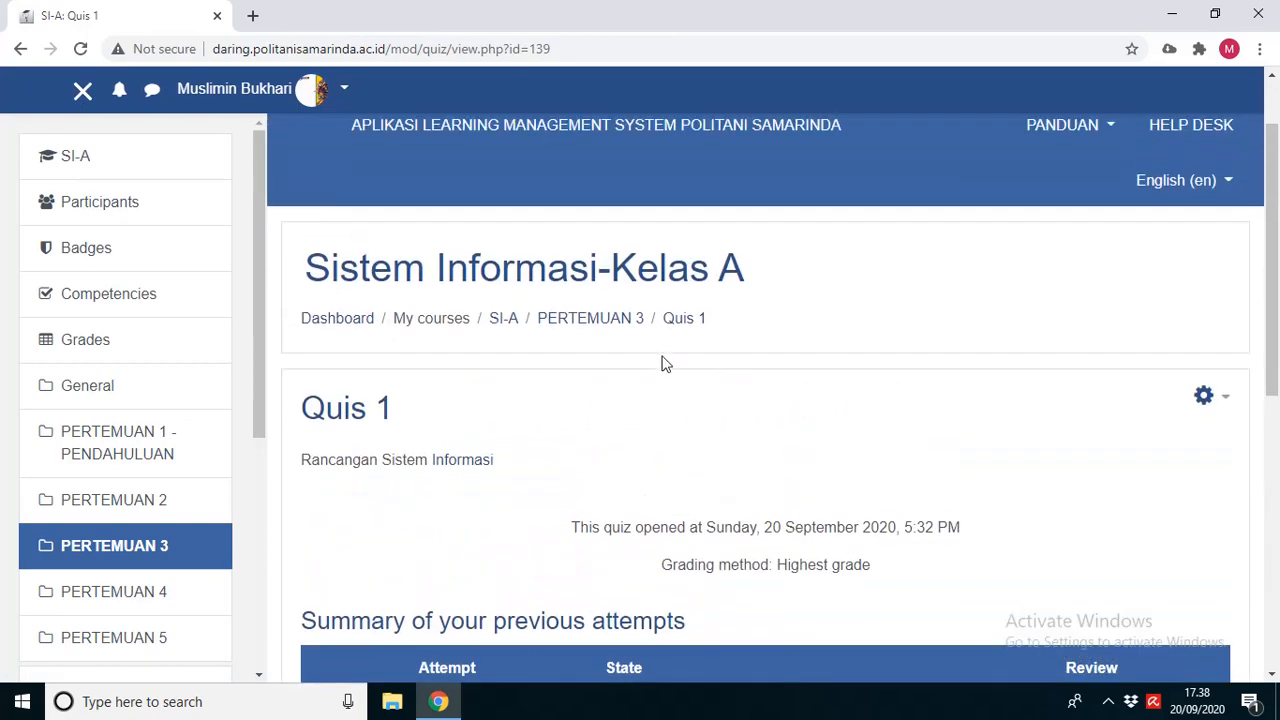
pyautogui.click(610, 325)
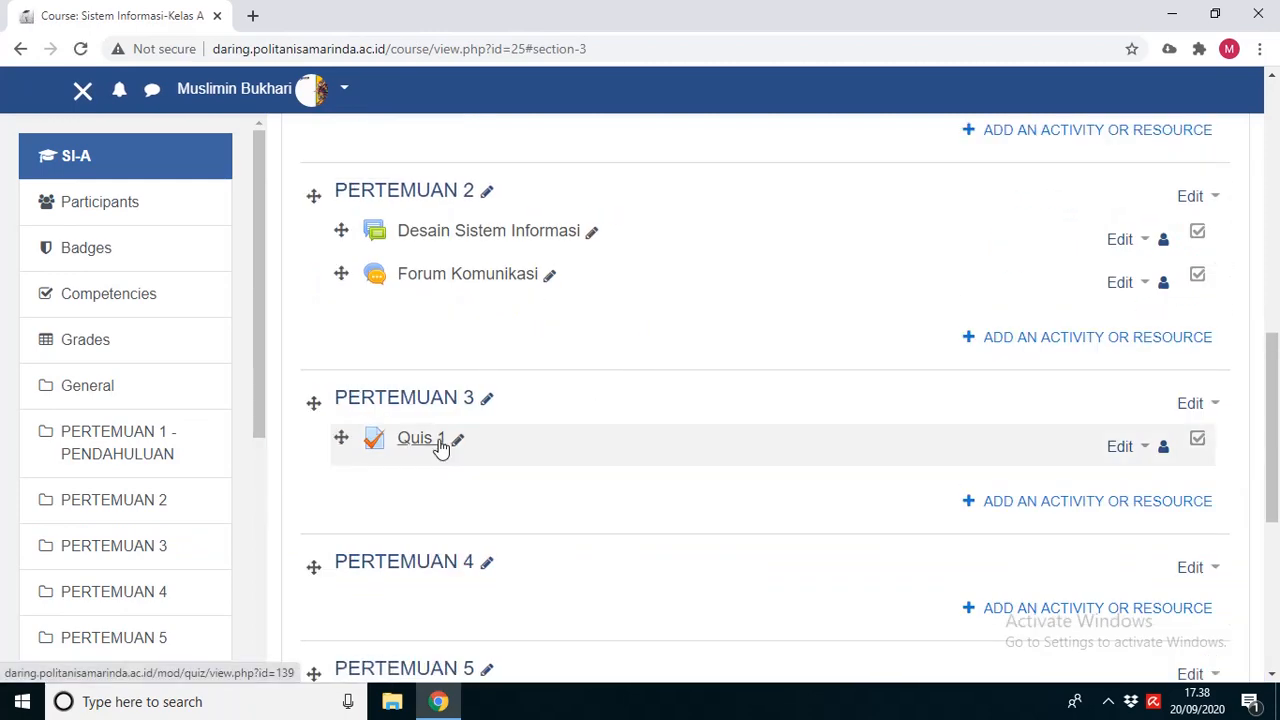
# Step: Reopen Quis 1 from the PERTEMUAN 3 section and open its question editing page
pyautogui.click(432, 444)
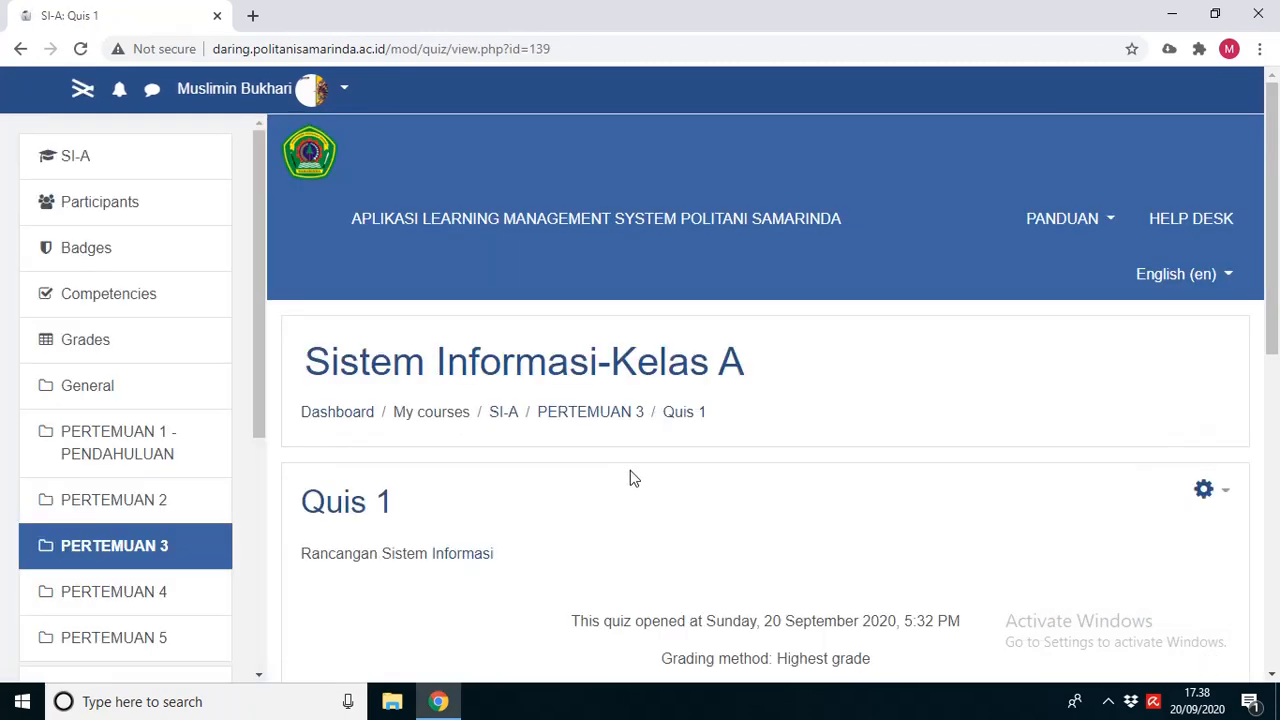
pyautogui.scroll(-3, 820, 510)
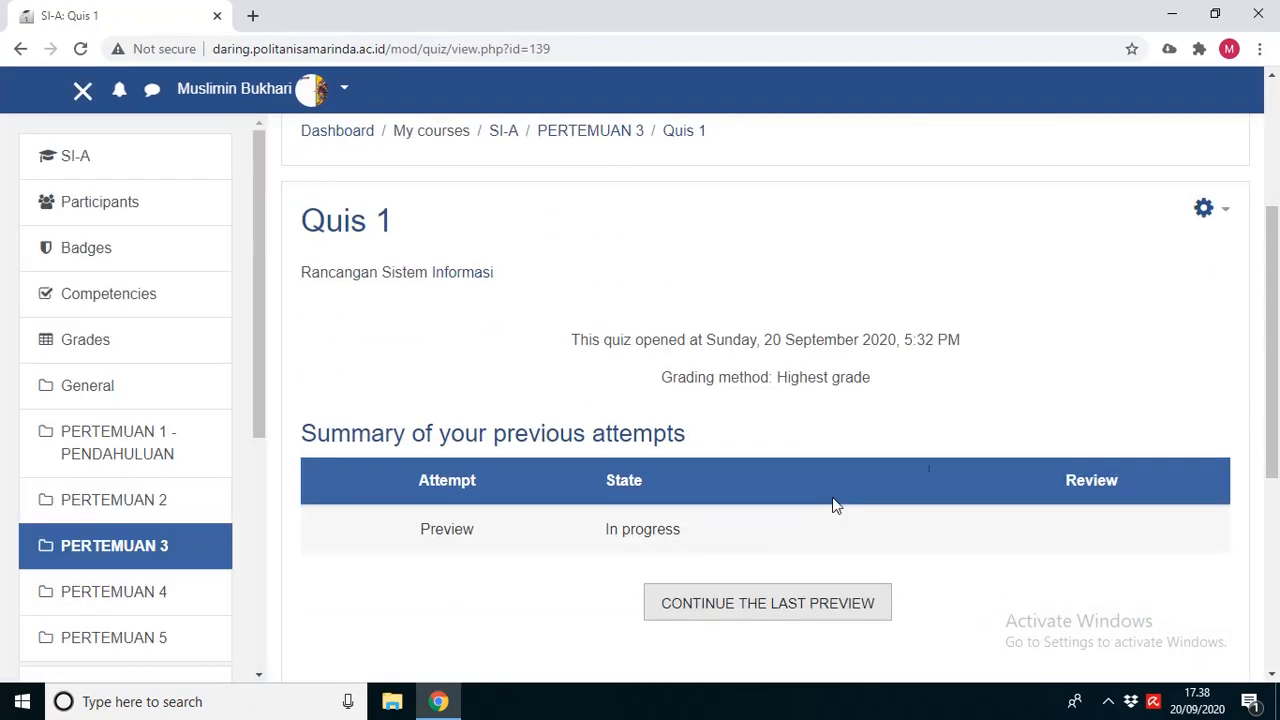
pyautogui.click(1227, 212)
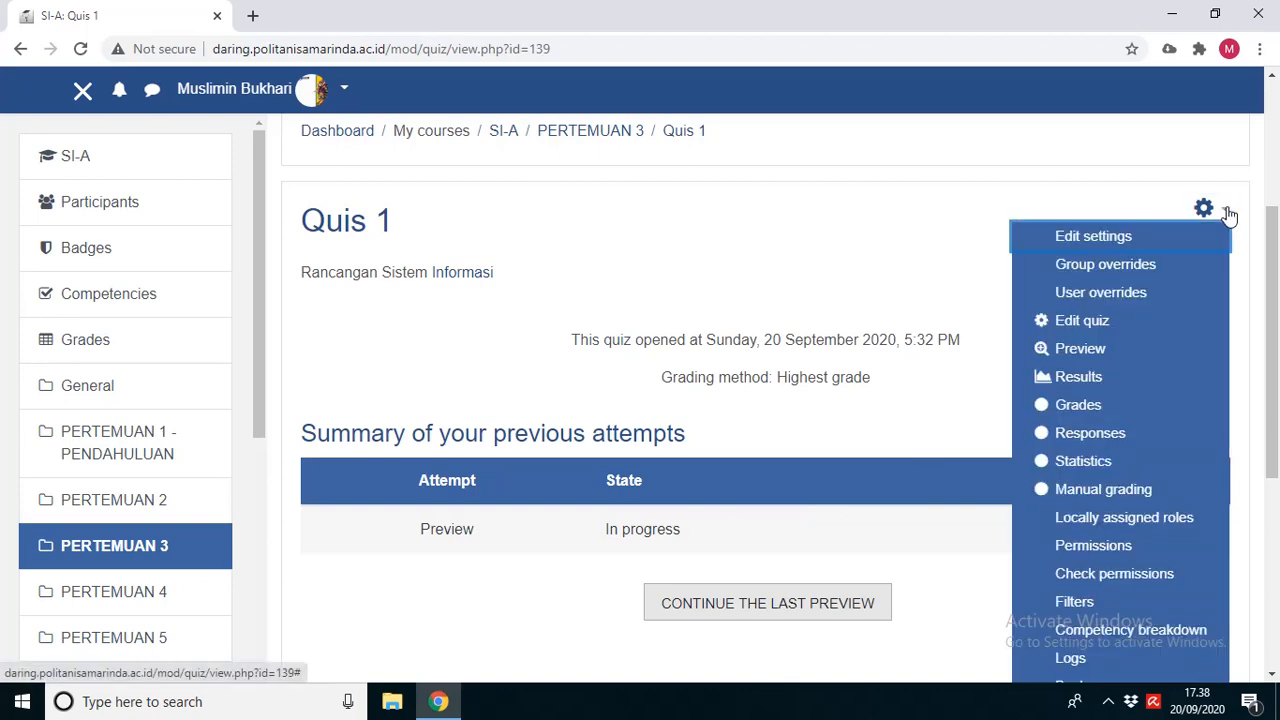
pyautogui.click(1097, 323)
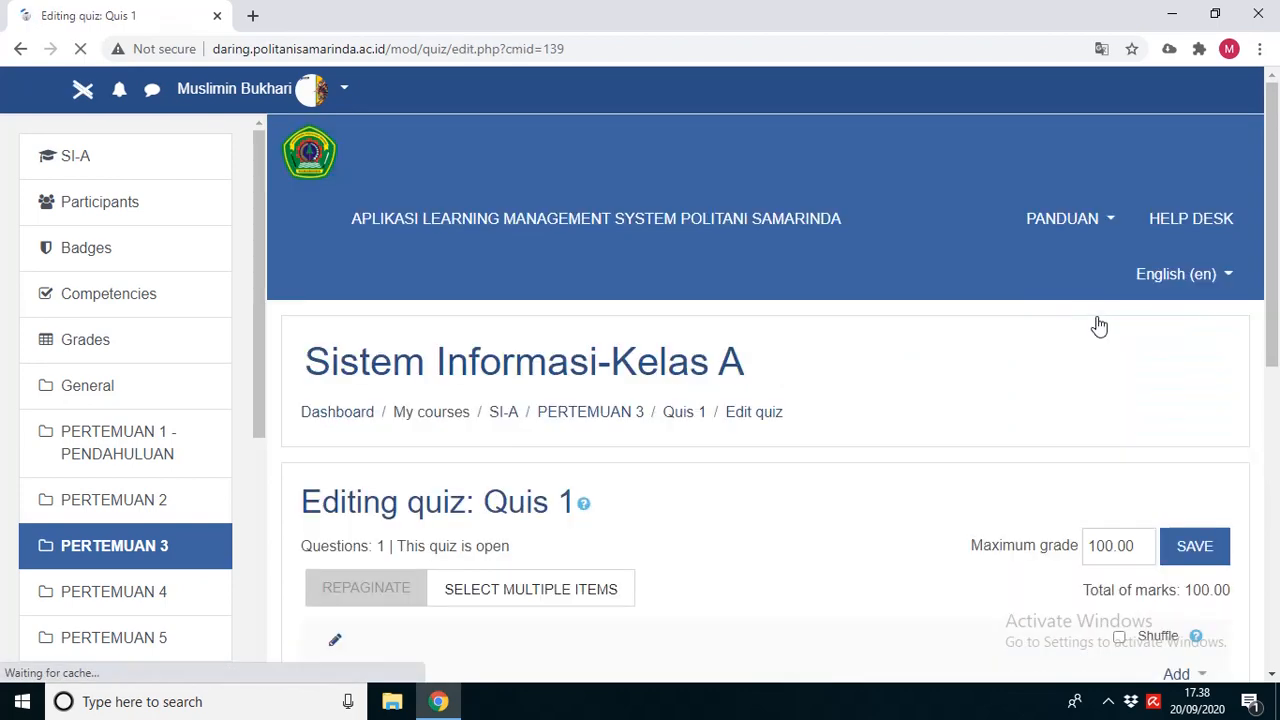
pyautogui.scroll(-3, 1096, 324)
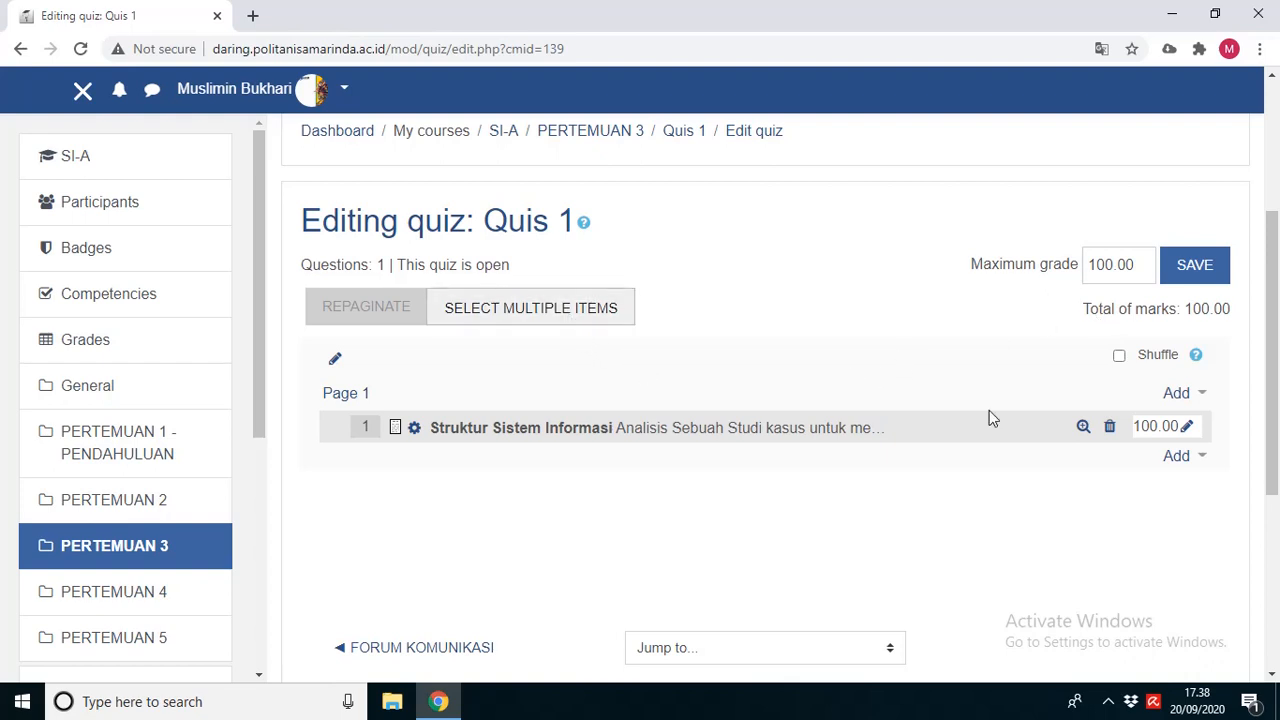
# Step: Add a new Essay question after the existing question in Quis 1
pyautogui.click(1204, 462)
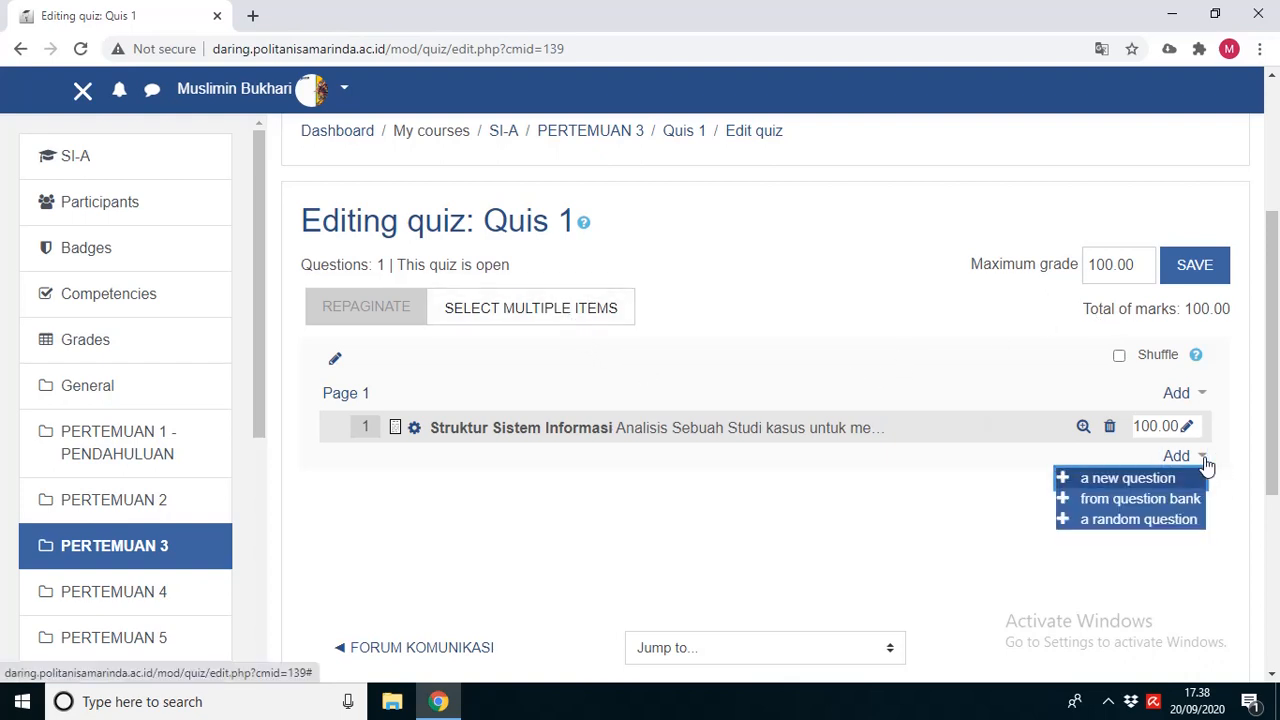
pyautogui.click(1132, 484)
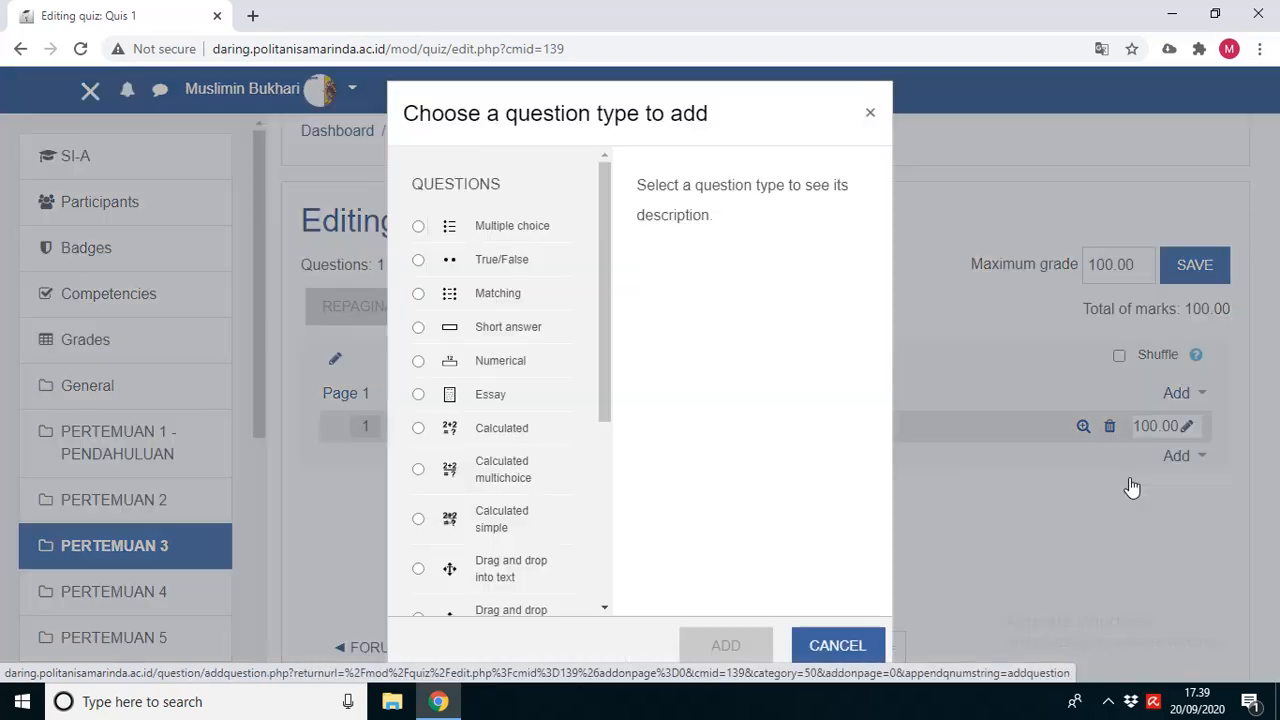
pyautogui.click(418, 394)
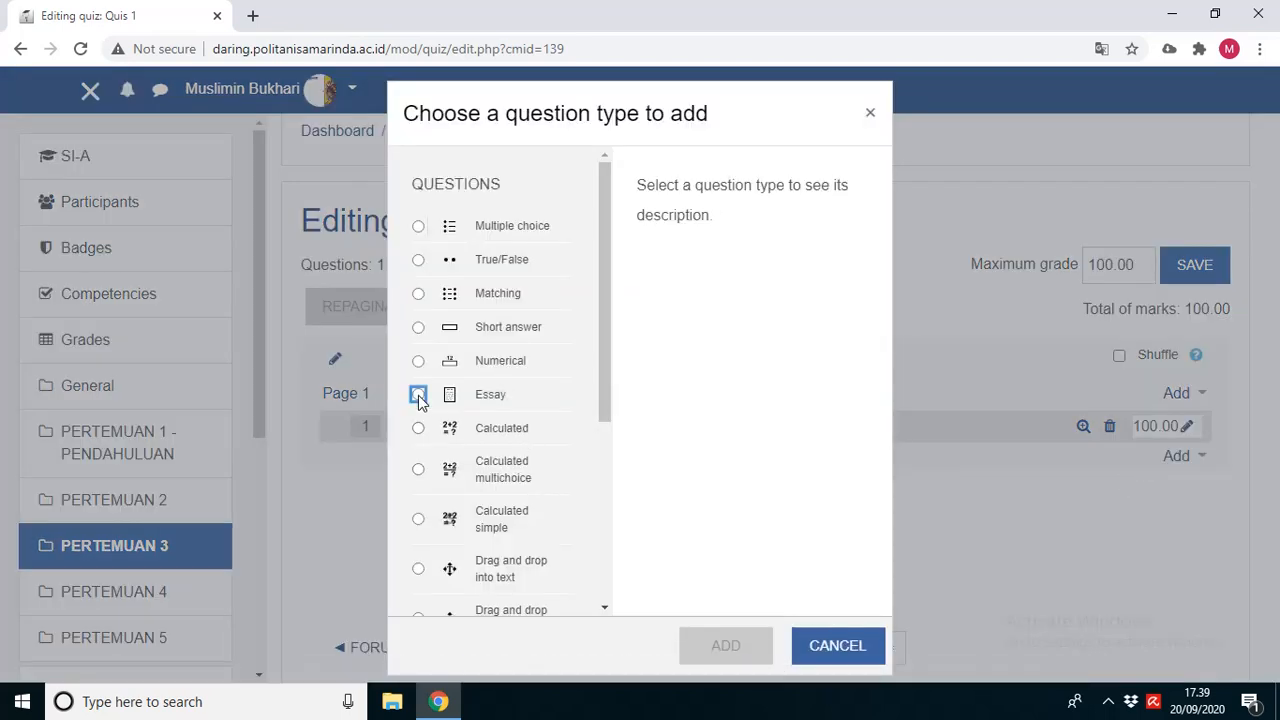
pyautogui.click(720, 660)
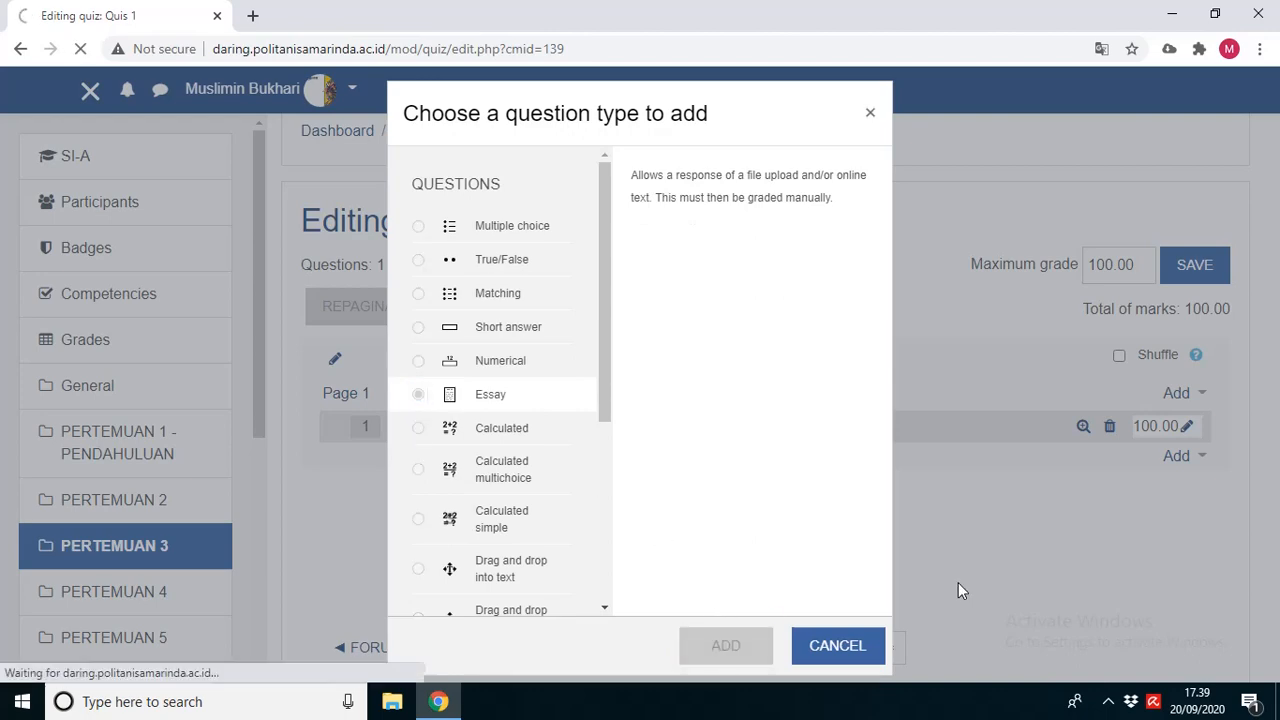
pyautogui.scroll(-3, 957, 591)
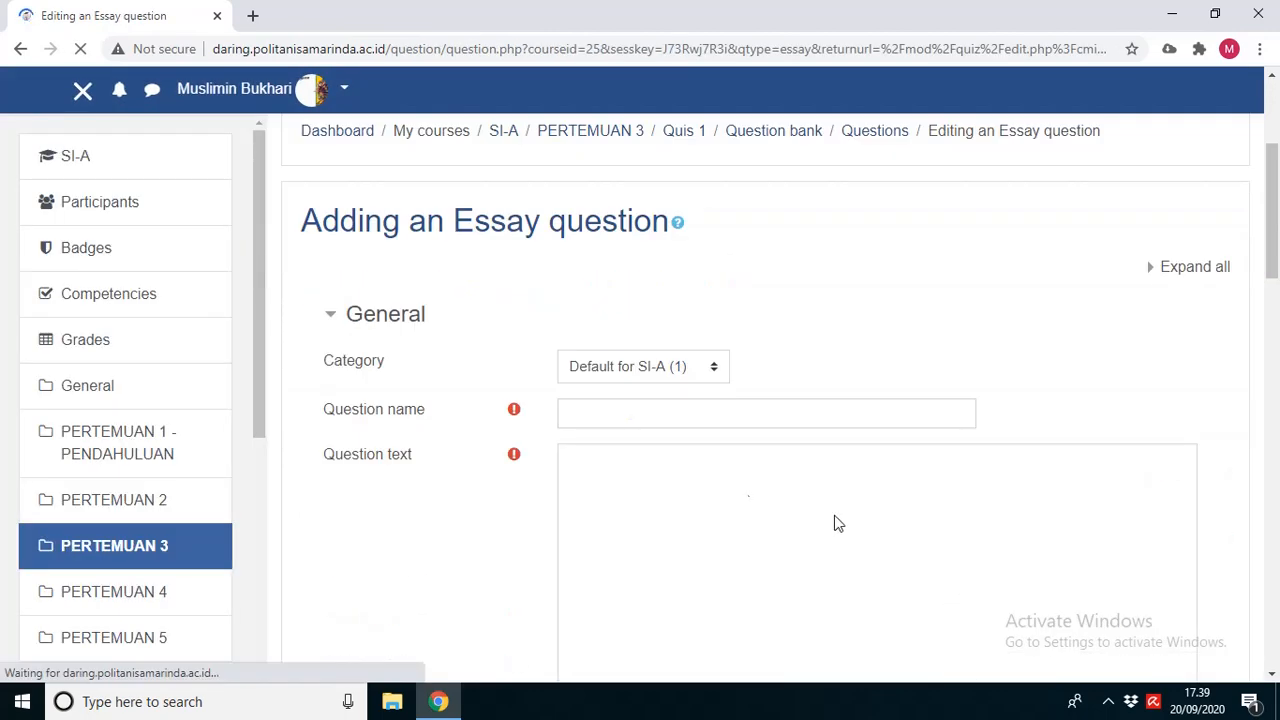
# Step: Name the new essay question "Struktur Sistem Informasi"
pyautogui.click(624, 452)
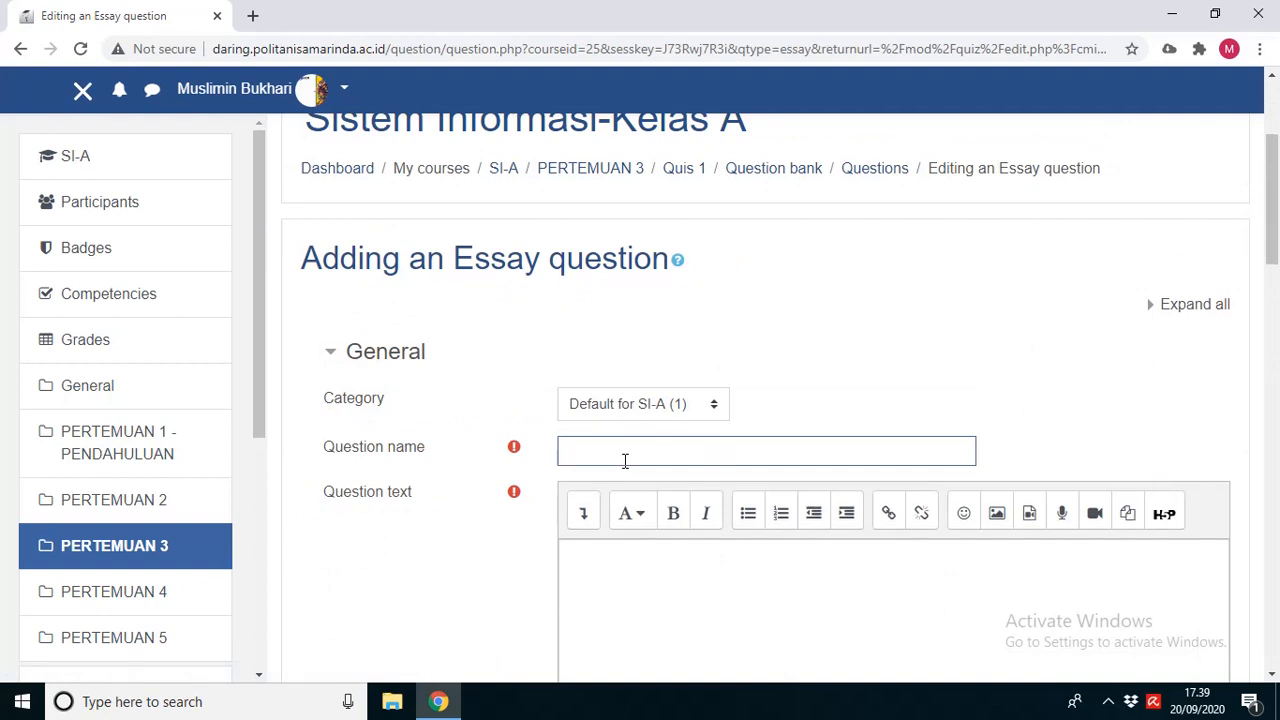
pyautogui.write('Stud')
pyautogui.write('ruk')
pyautogui.write('nd')
pyautogui.write('asi')
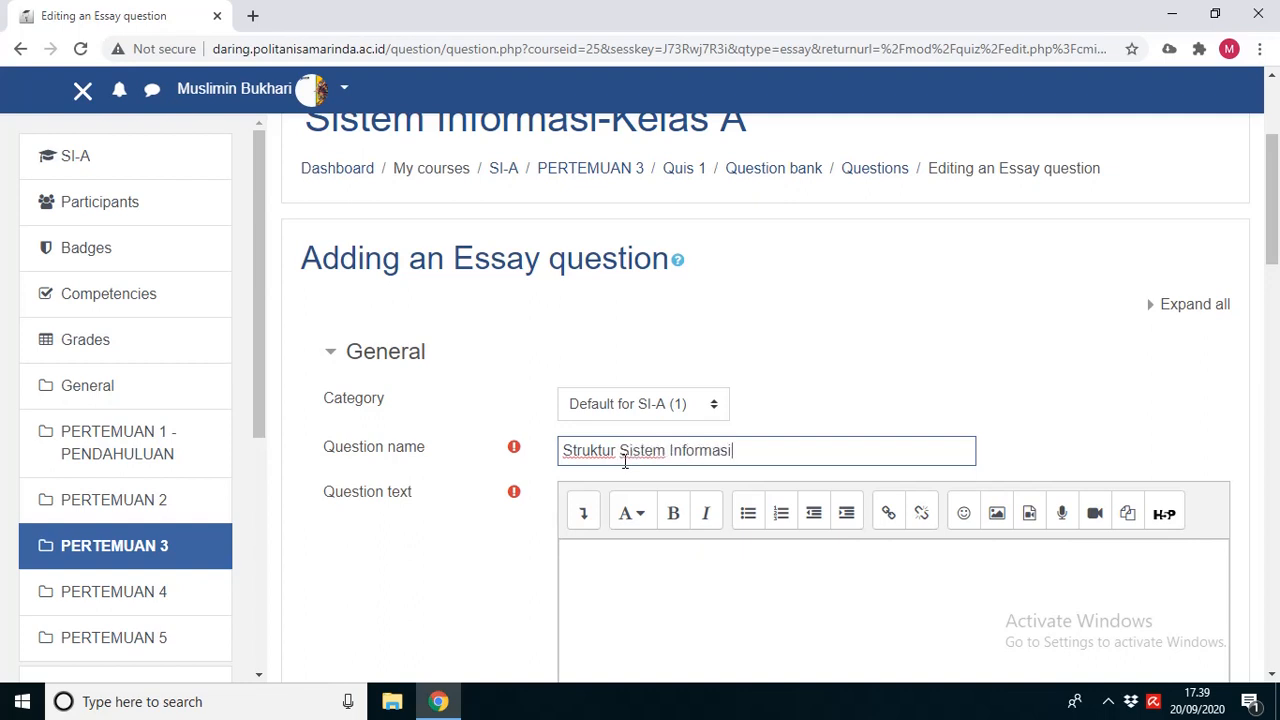
# Step: Enter "Jelaskan tahapan proses merancang sistem informasi?" as the essay's question text and save the question
pyautogui.click(606, 551)
pyautogui.write('Jelaskan')
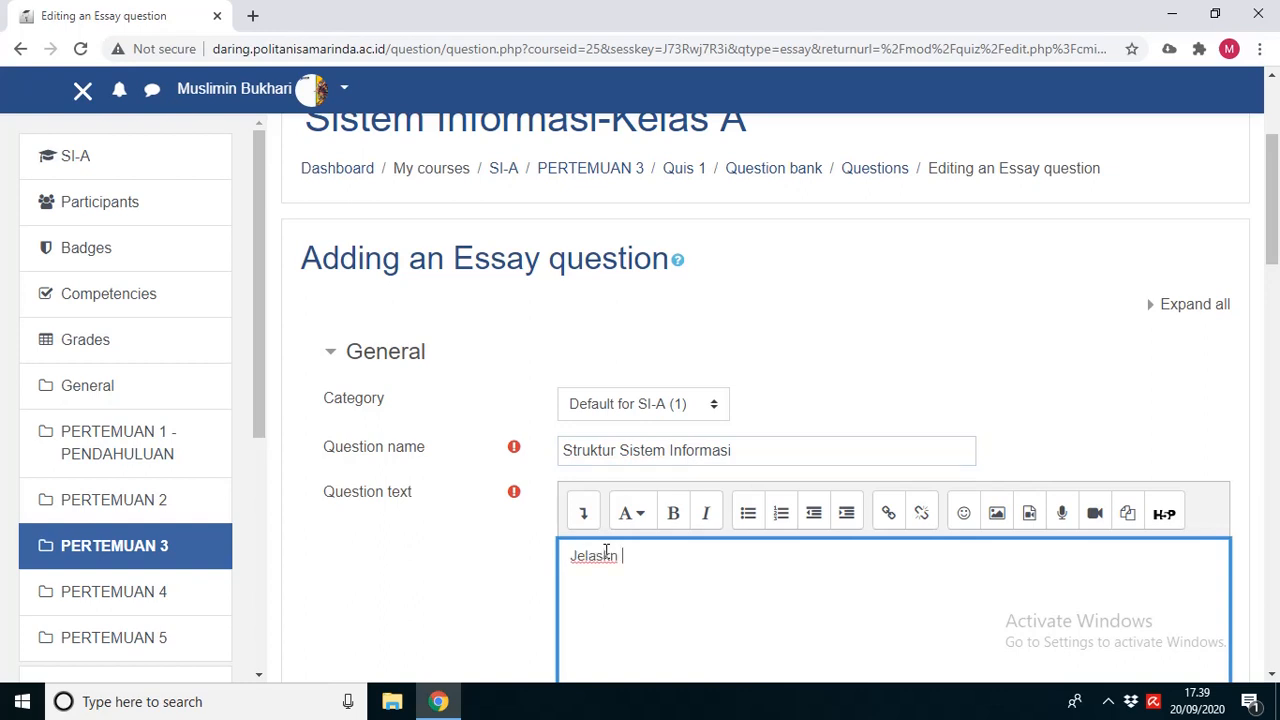
pyautogui.write(' tahapan proses me')
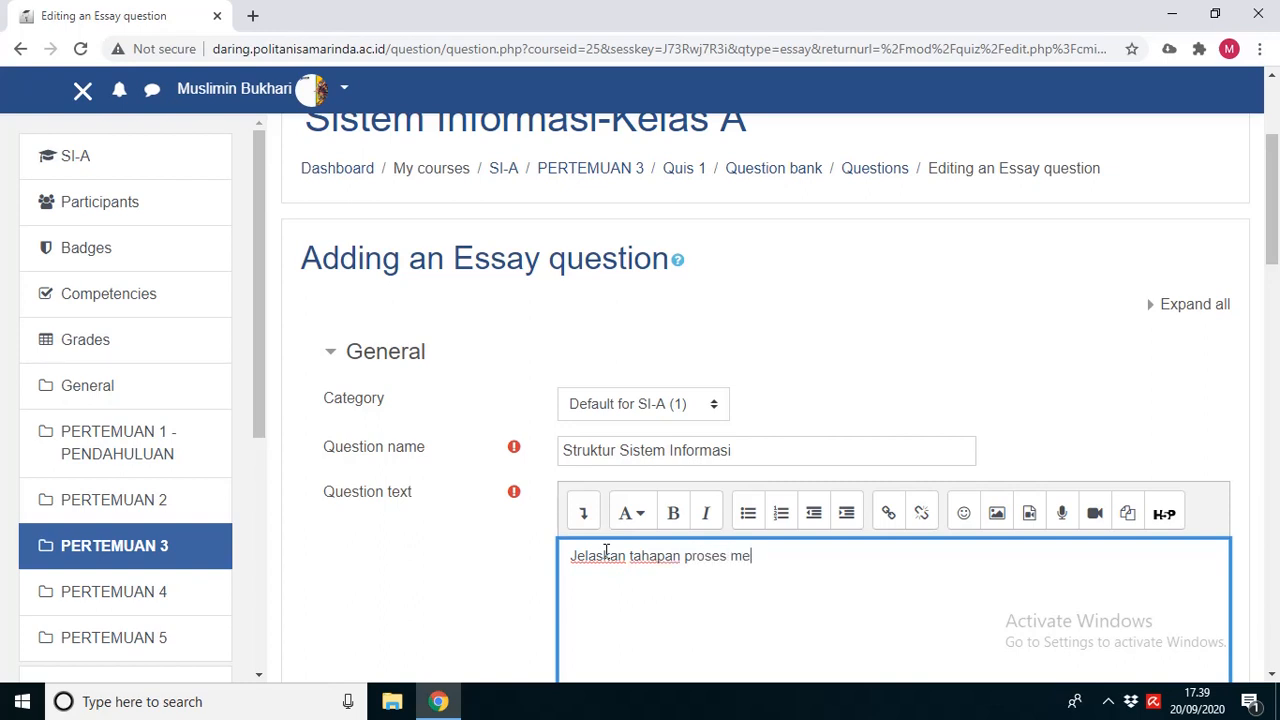
pyautogui.write('rancang sistem informasi?')
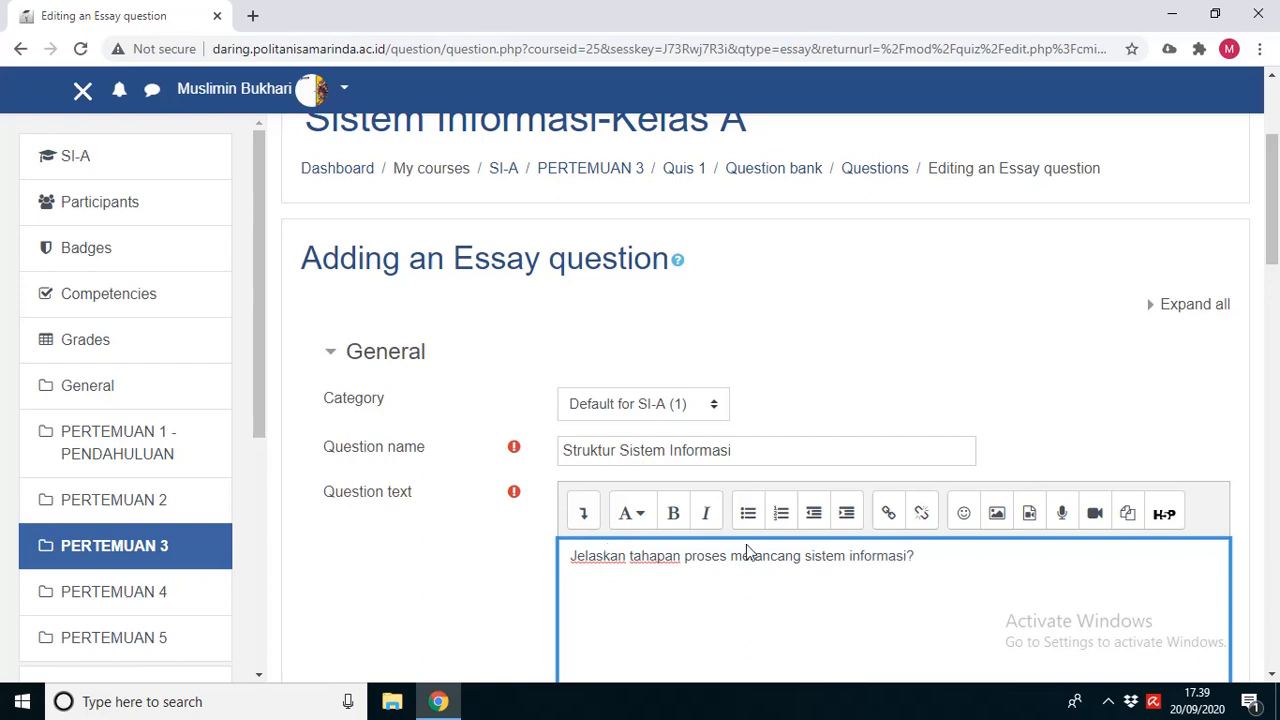
pyautogui.scroll(-15, 746, 544)
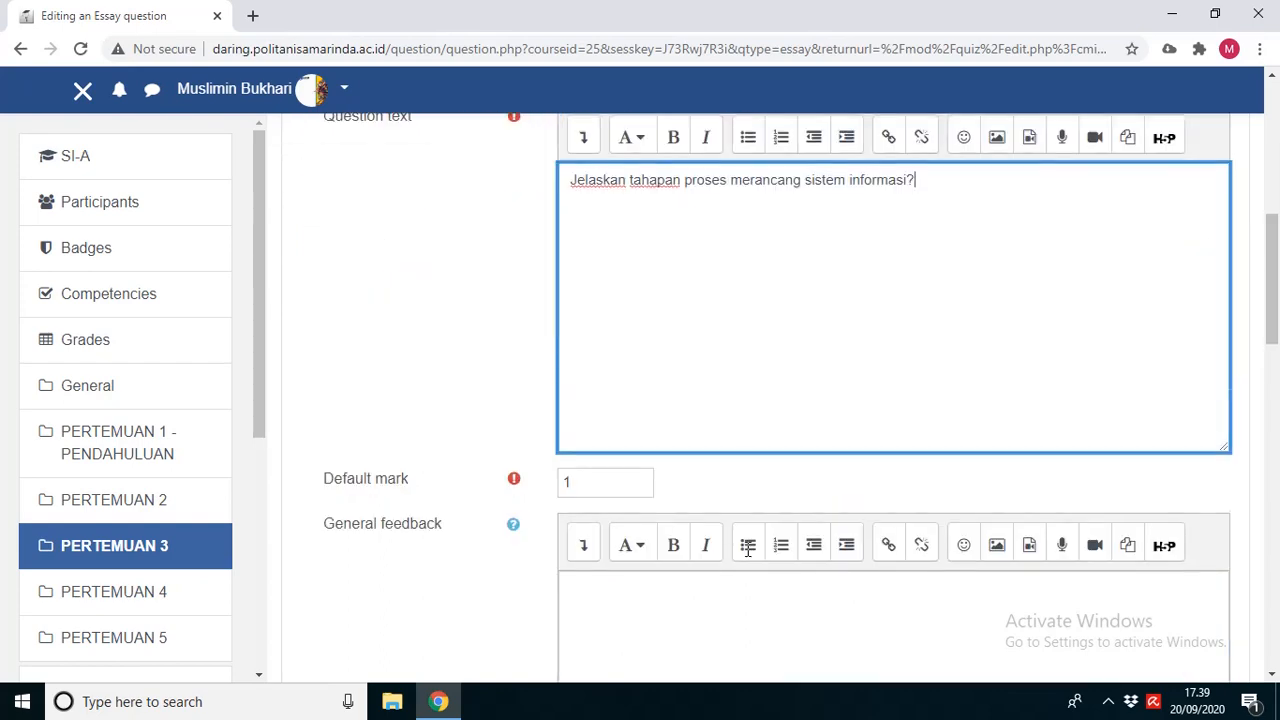
pyautogui.scroll(-5, 720, 511)
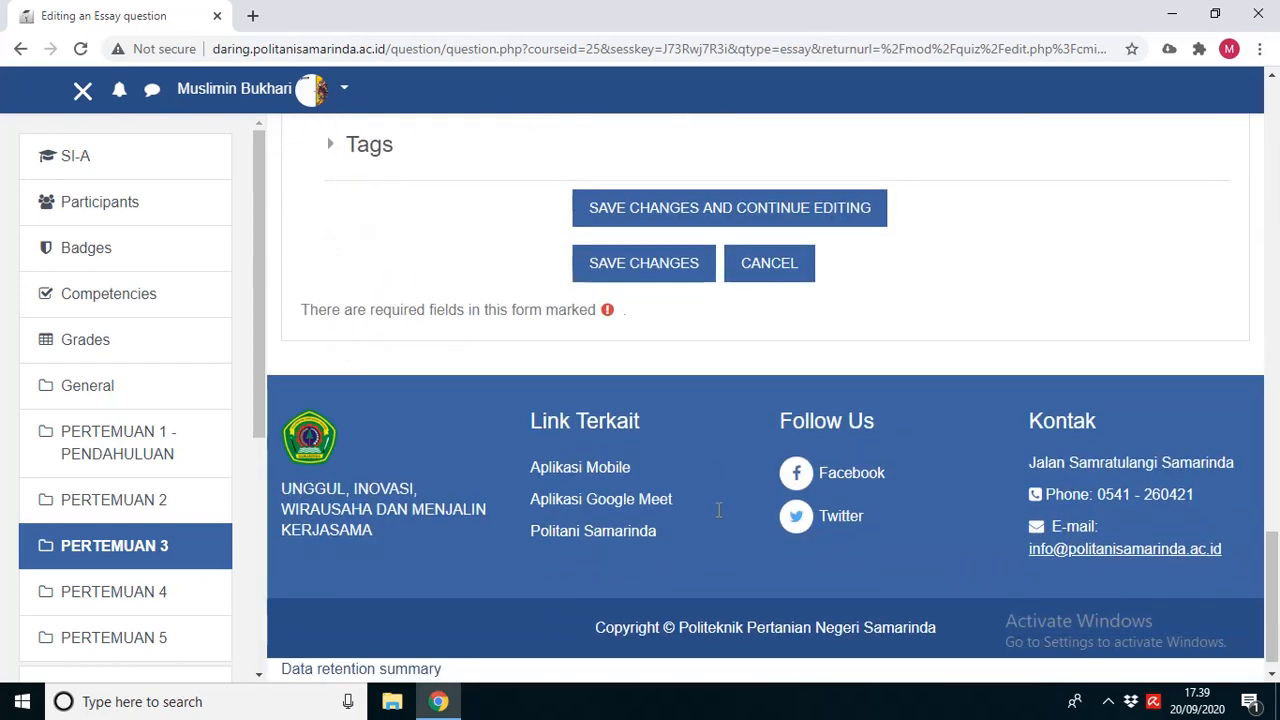
pyautogui.click(640, 268)
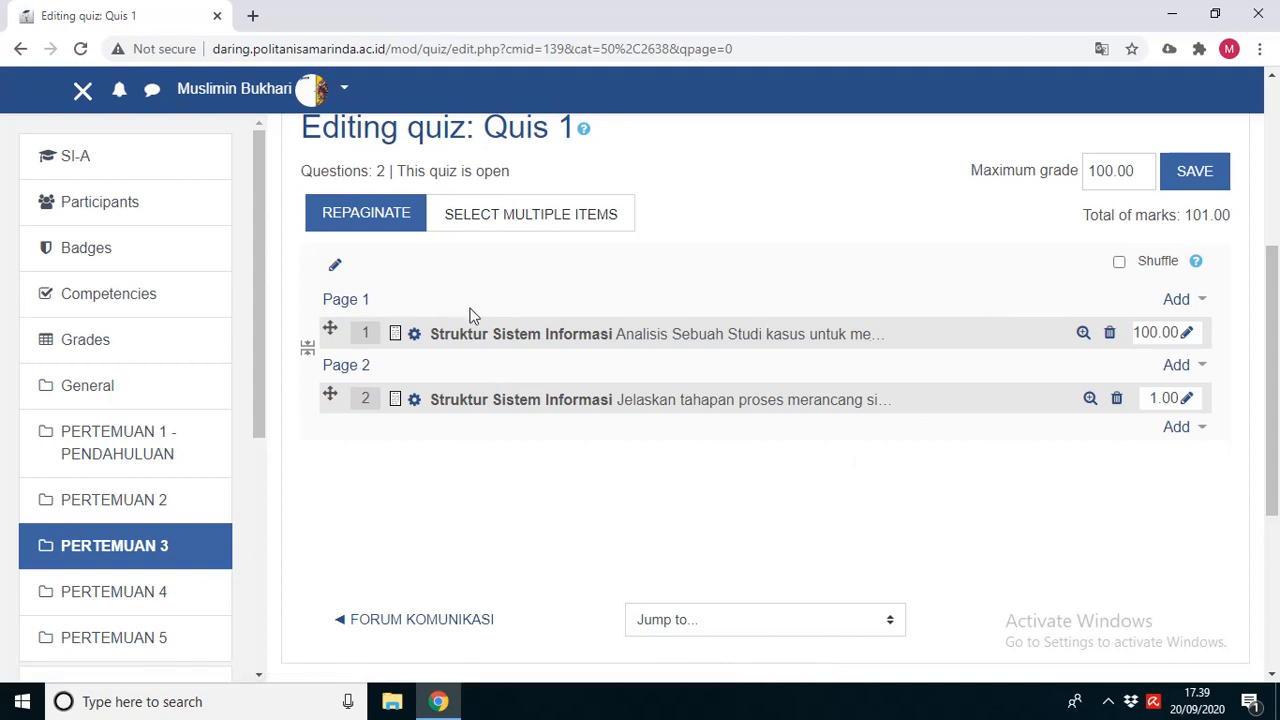
# Step: Set the mark of the second question in Quis 1 to 100.00 and save the quiz's maximum grade of 100.00
pyautogui.click(1187, 399)
pyautogui.click(1116, 399)
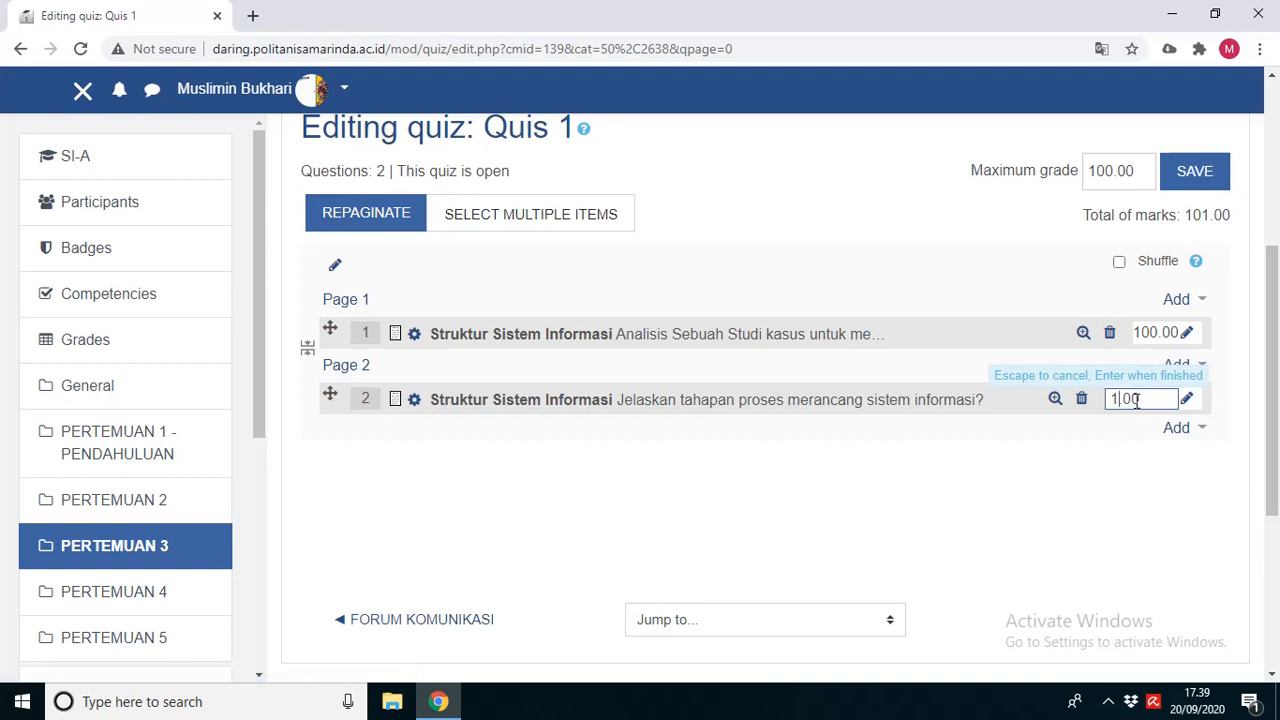
pyautogui.write('00')
pyautogui.press('Return')
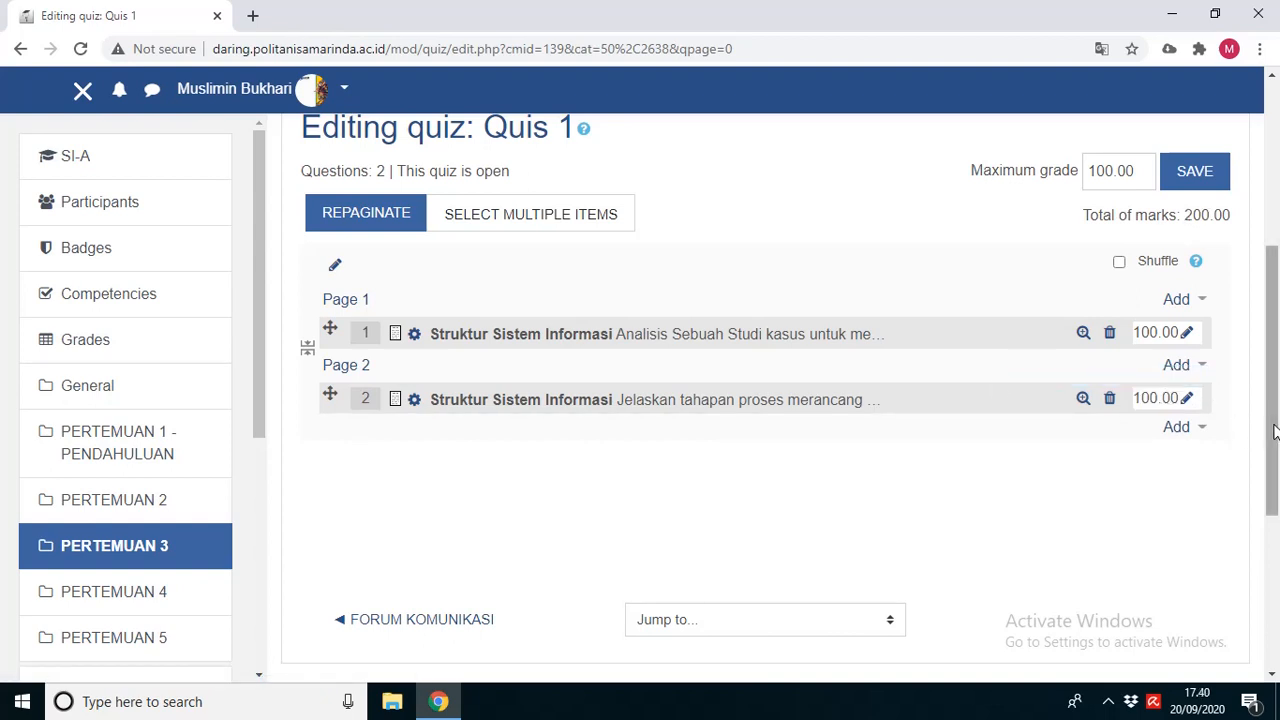
pyautogui.scroll(2, 957, 490)
pyautogui.scroll(-1, 960, 500)
pyautogui.scroll(-1, 957, 500)
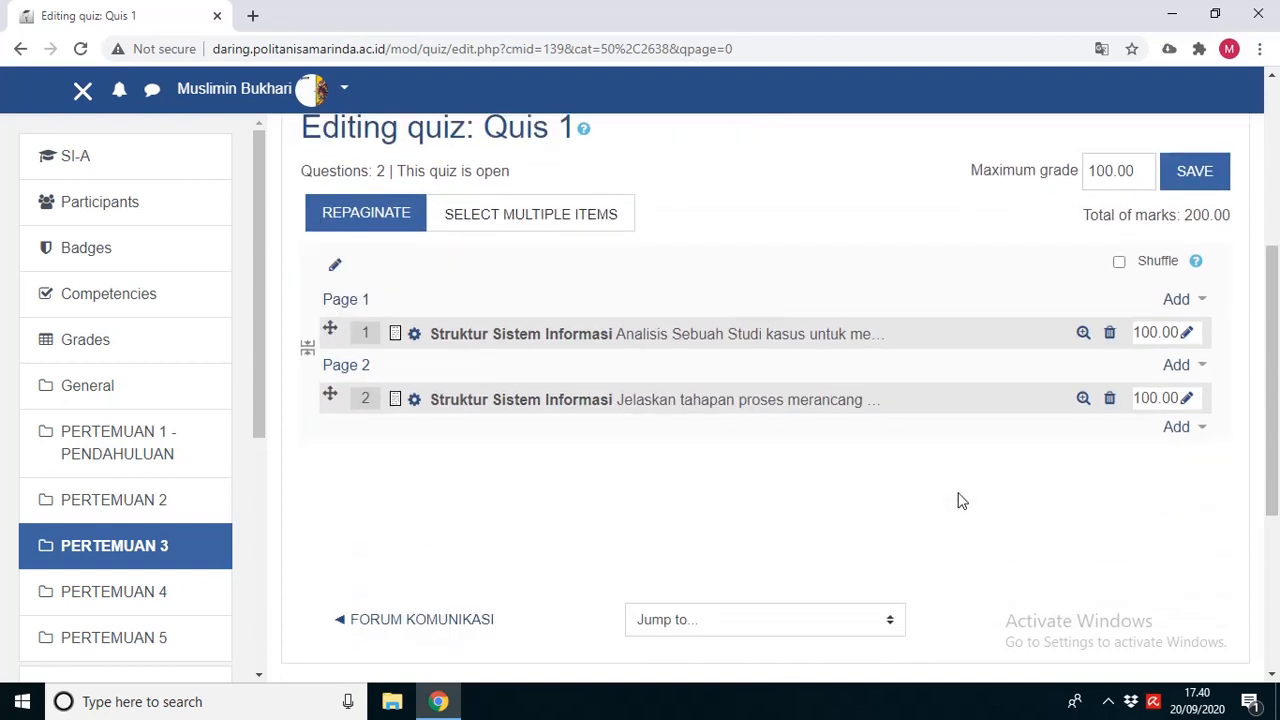
pyautogui.click(1192, 176)
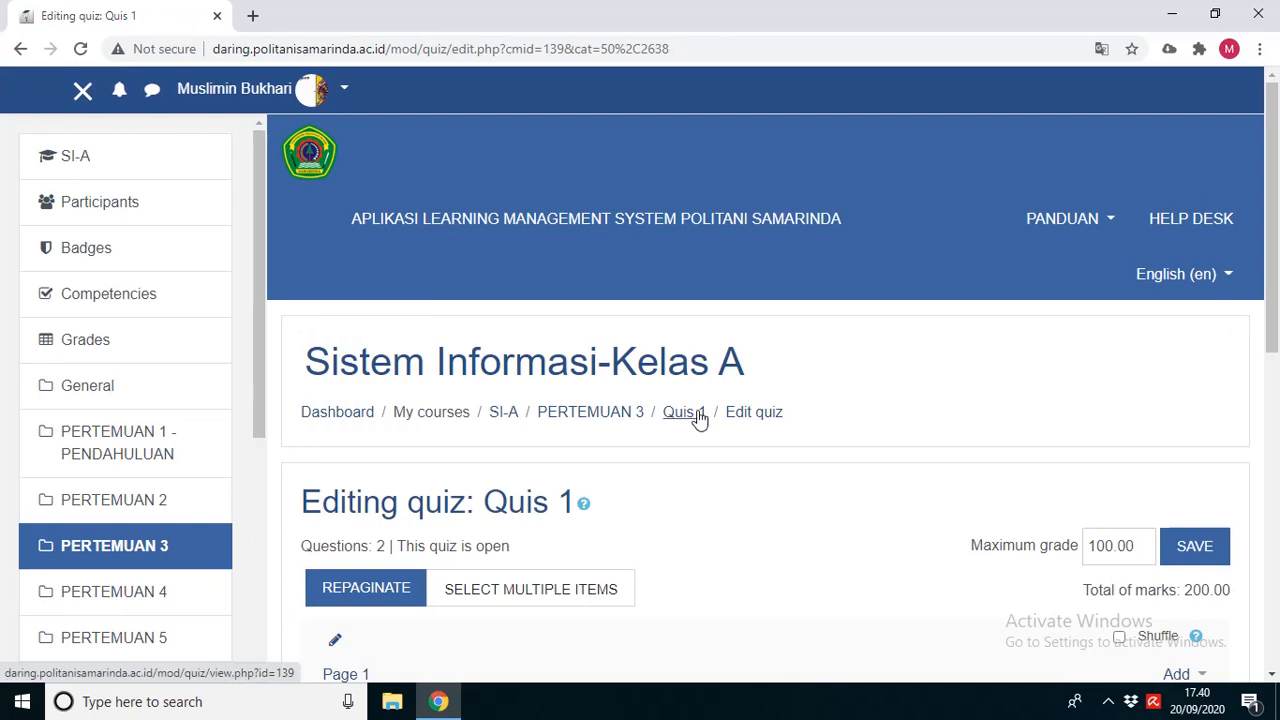
# Step: Go back to the PERTEMUAN 3 section, reopen Quis 1 and start a preview of the quiz
pyautogui.click(605, 413)
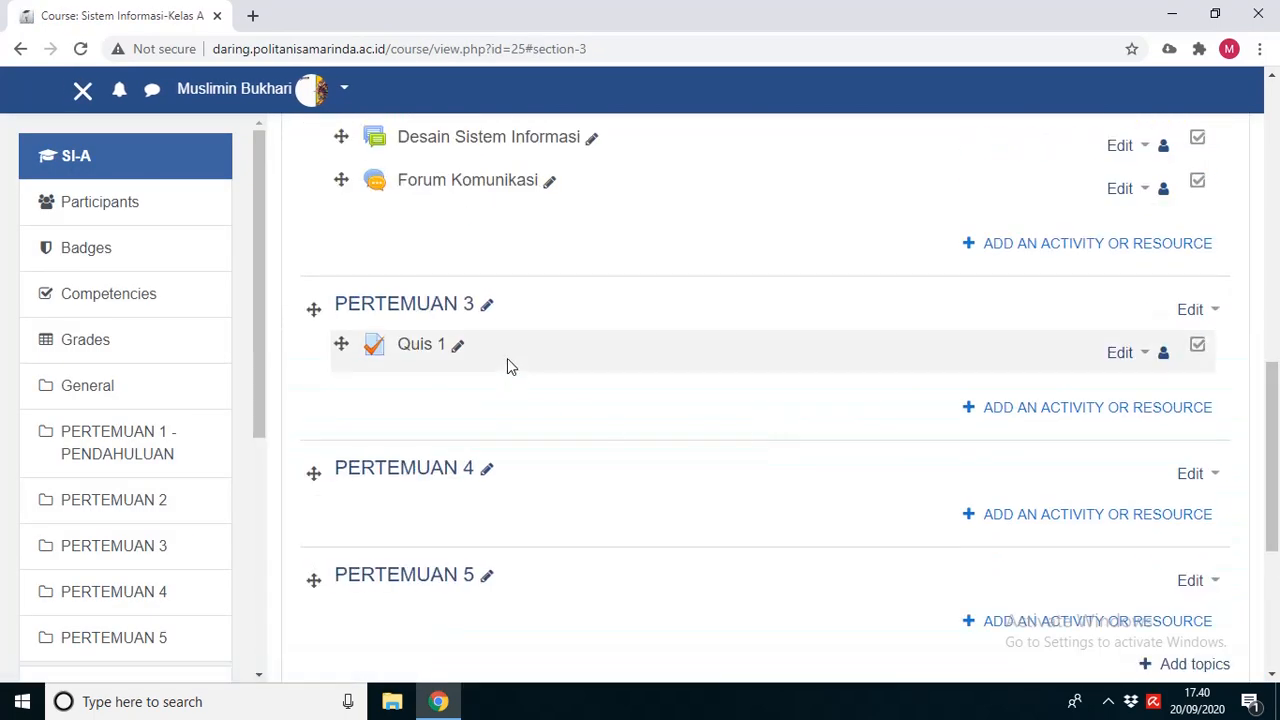
pyautogui.click(428, 348)
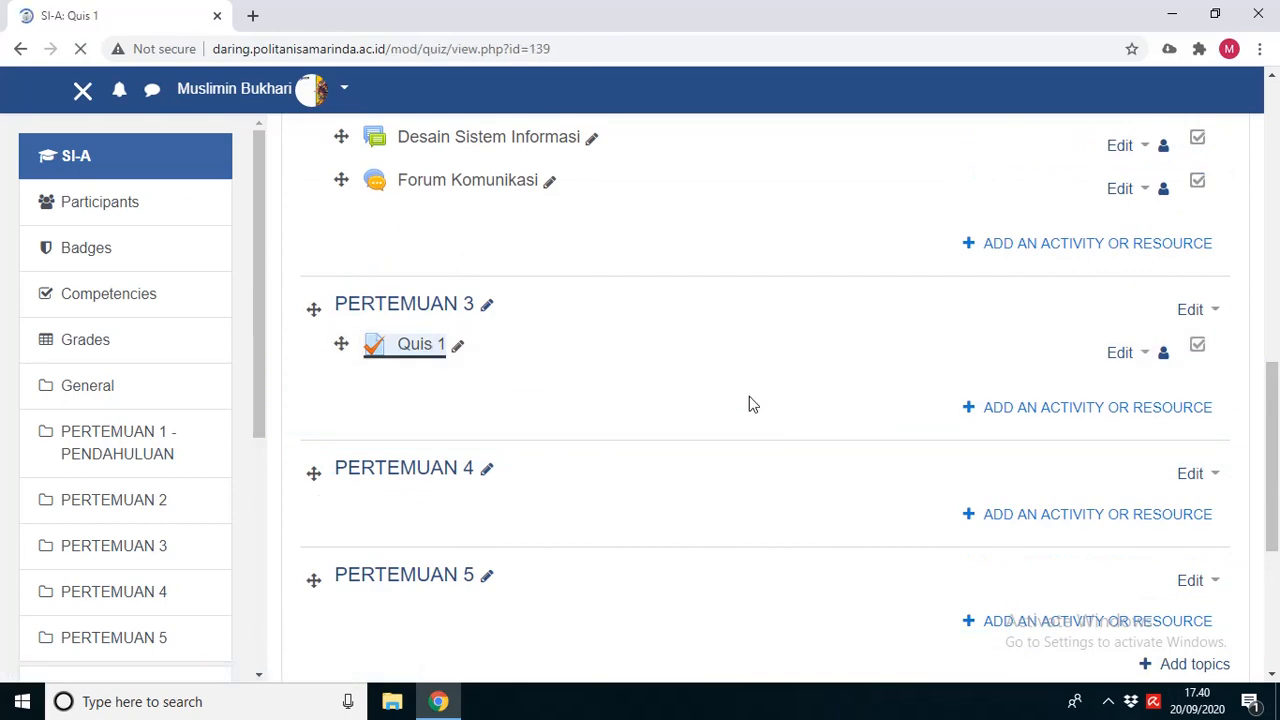
pyautogui.scroll(-2, 749, 401)
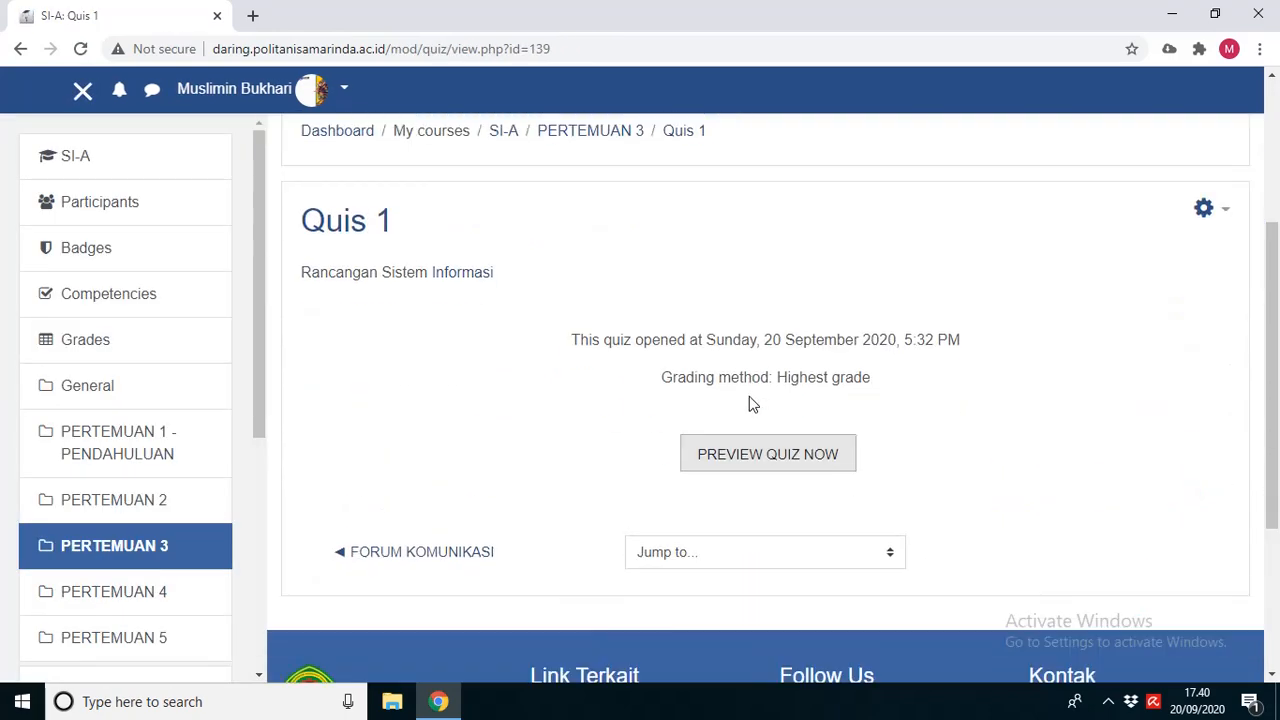
pyautogui.click(761, 463)
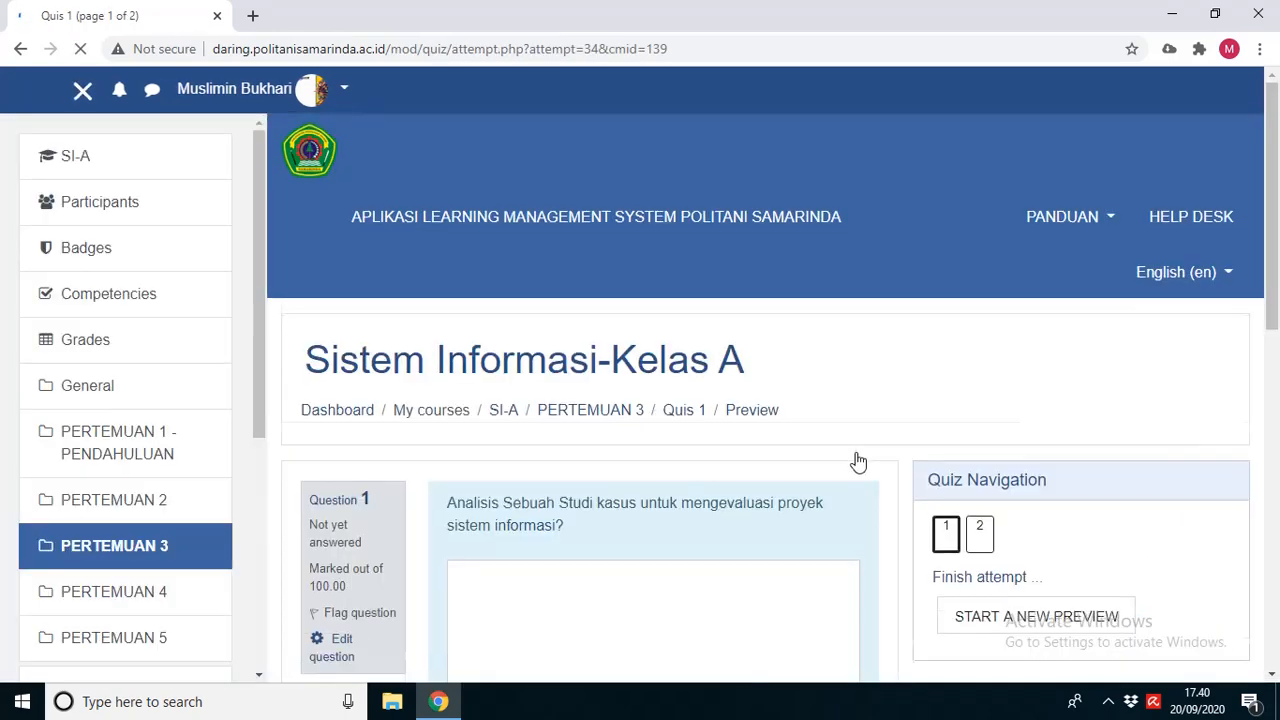
# Step: Examine the first essay question and its answer editor in the quiz preview
pyautogui.scroll(-2, 852, 458)
pyautogui.click(631, 354)
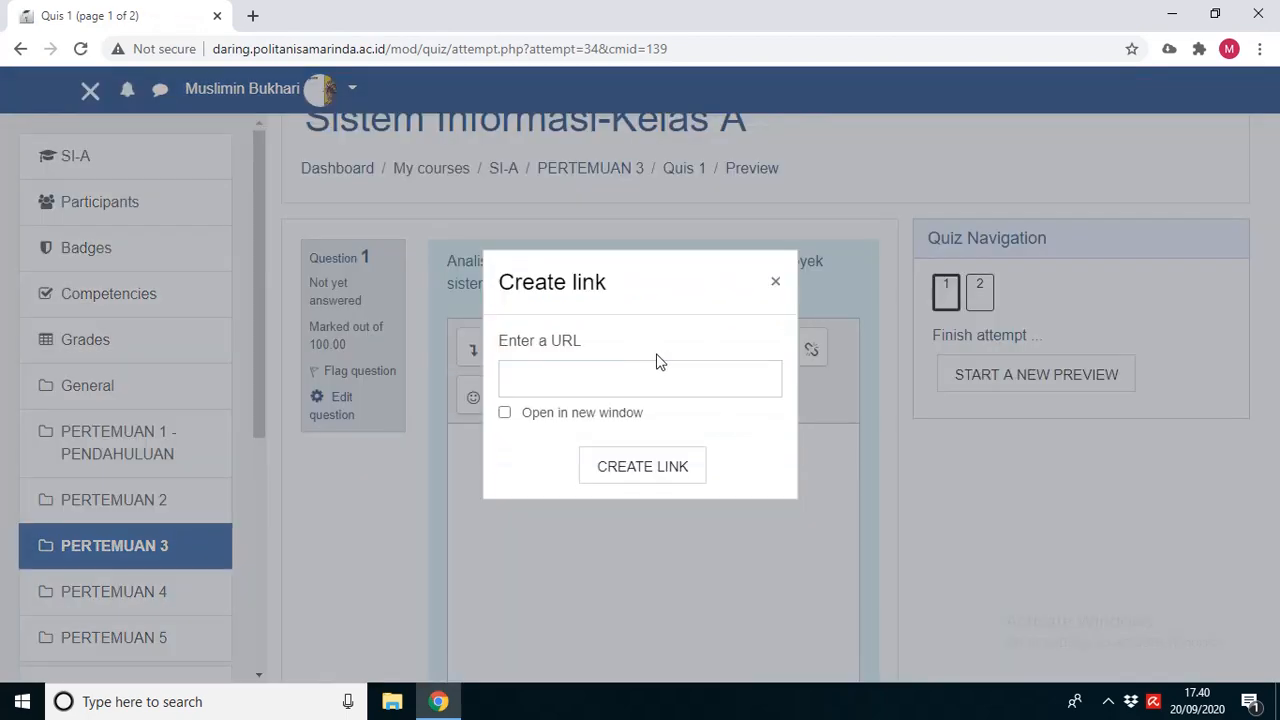
pyautogui.click(775, 283)
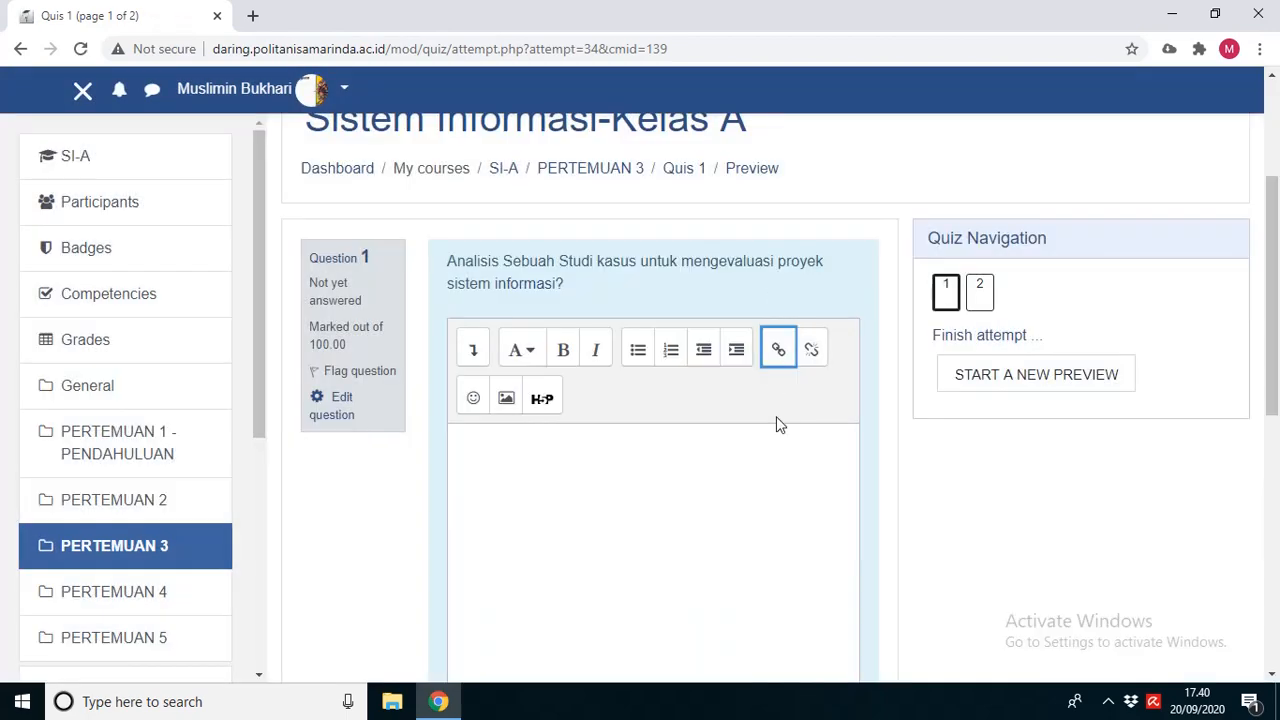
pyautogui.click(504, 465)
pyautogui.scroll(-5, 505, 463)
pyautogui.scroll(4, 541, 453)
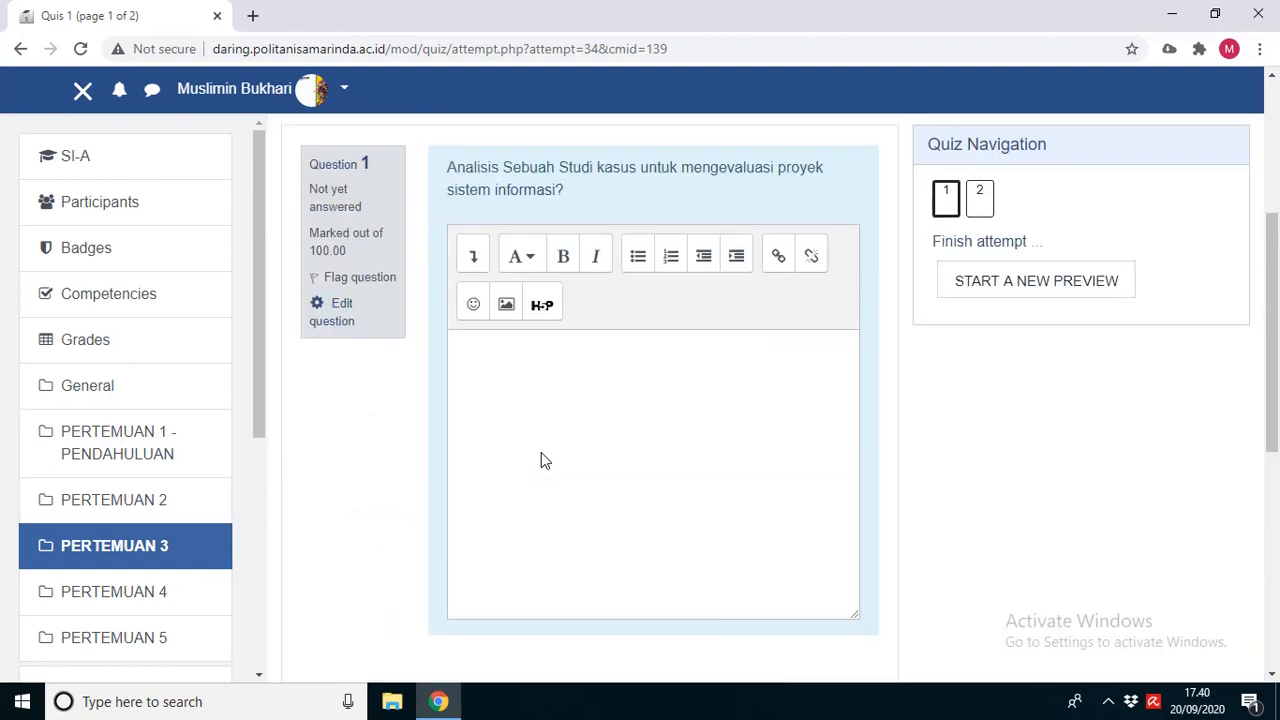
# Step: Switch to question 2 in the quiz preview and examine its text and answer area
pyautogui.click(970, 200)
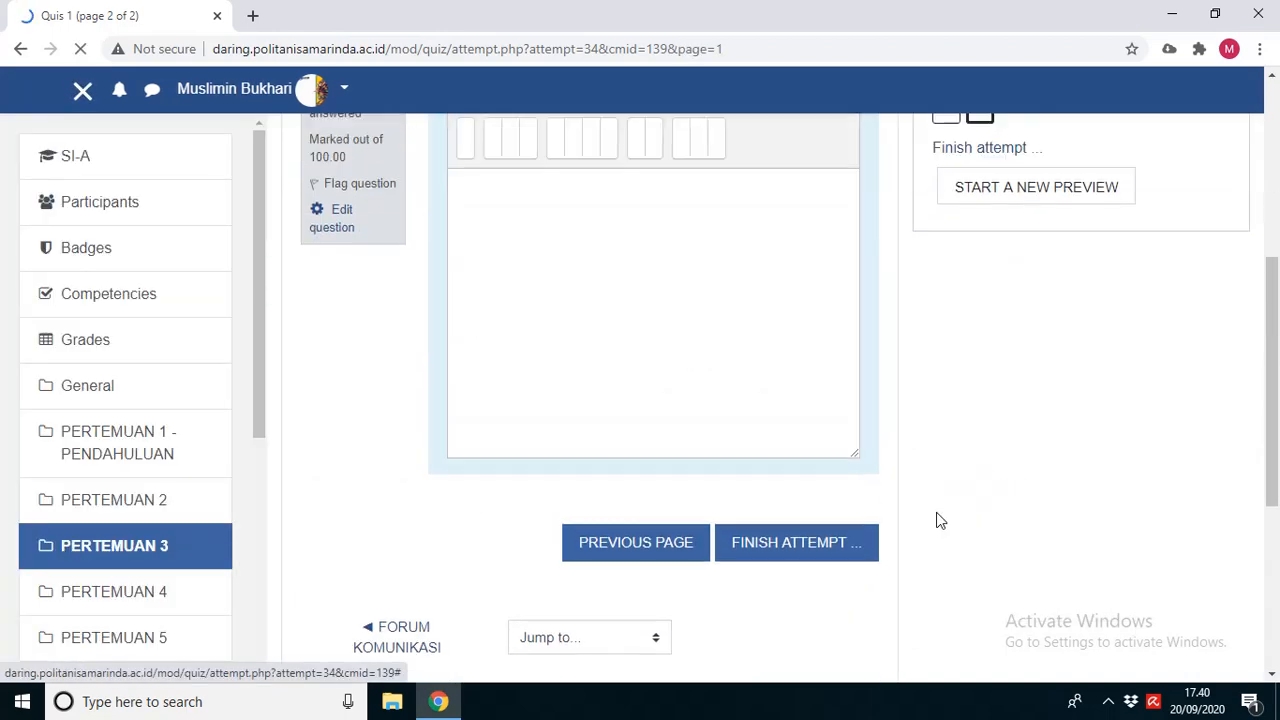
pyautogui.scroll(2, 600, 370)
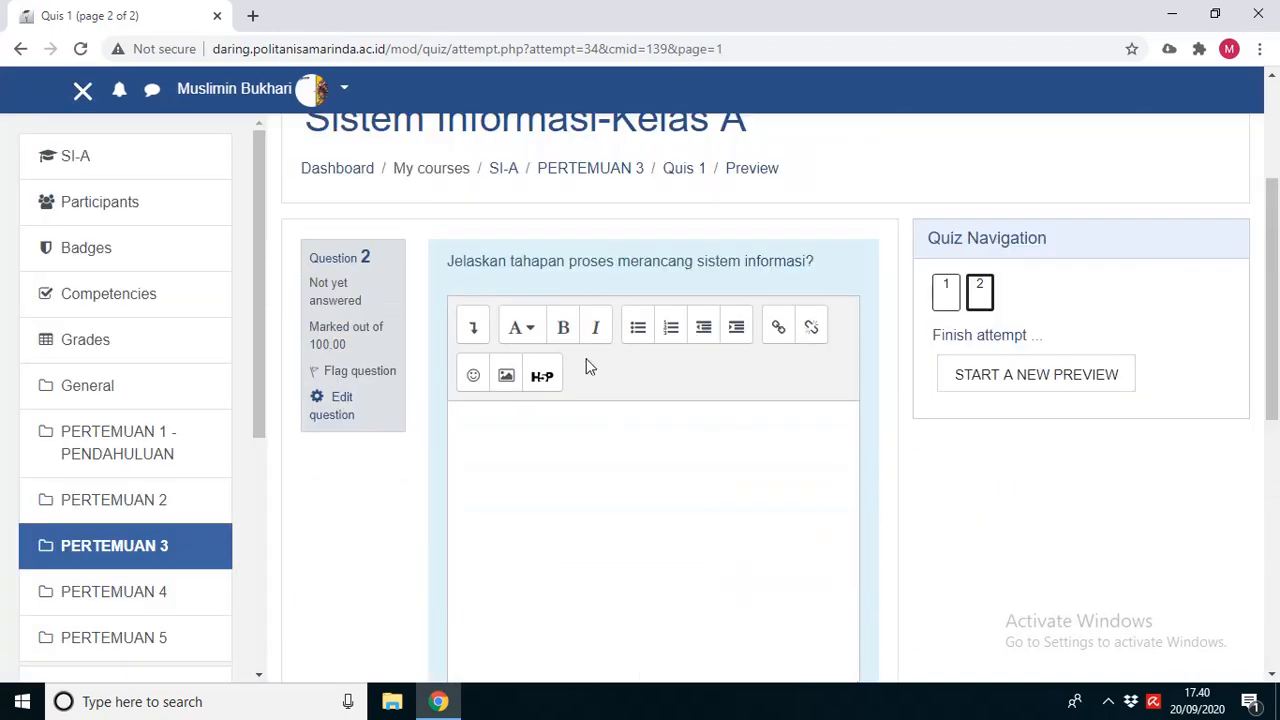
pyautogui.scroll(-6, 606, 509)
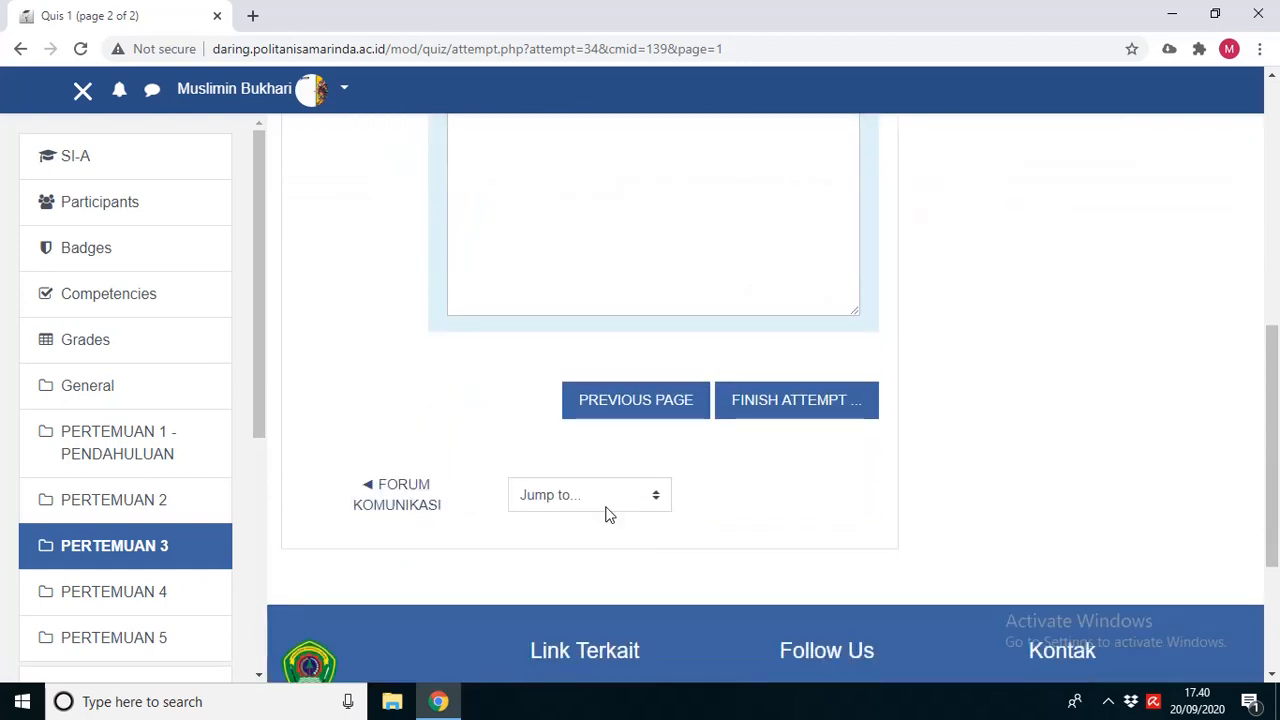
pyautogui.scroll(7, 606, 514)
pyautogui.scroll(-1, 609, 515)
pyautogui.scroll(-2, 609, 515)
# Step: Finish the preview attempt without entering answers and review the summary of the attempt
pyautogui.click(791, 585)
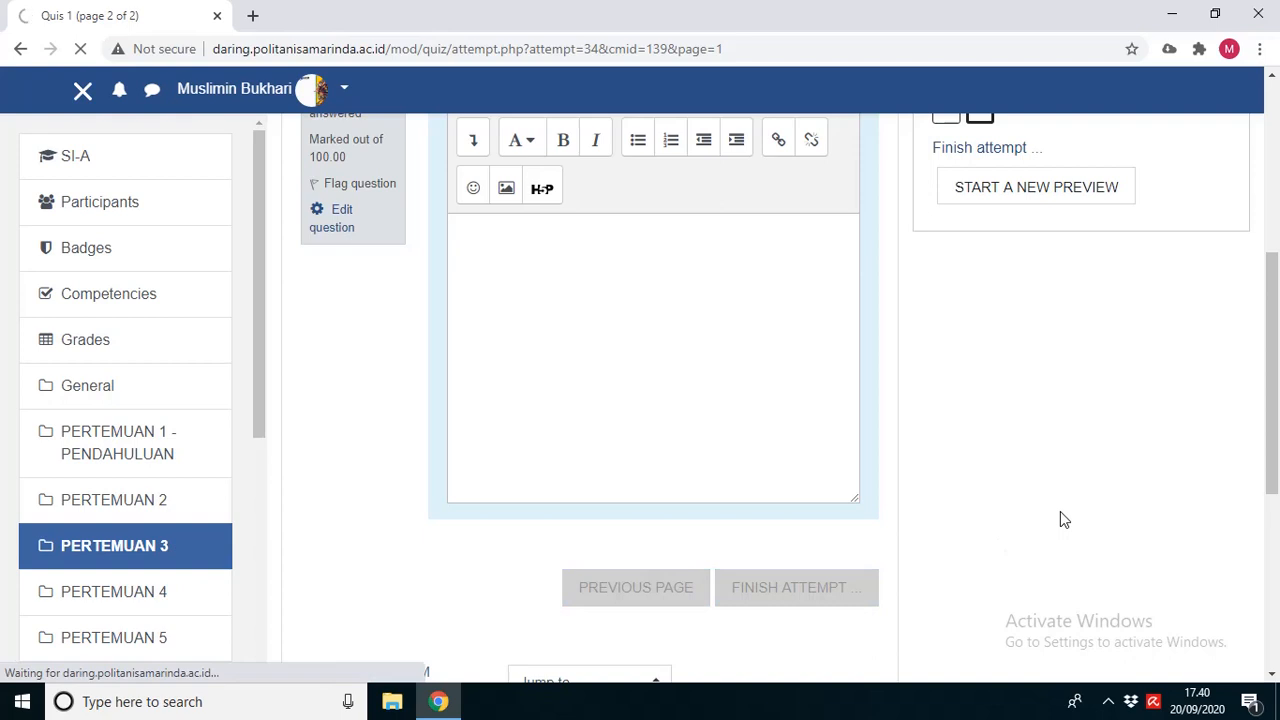
pyautogui.scroll(-4, 860, 475)
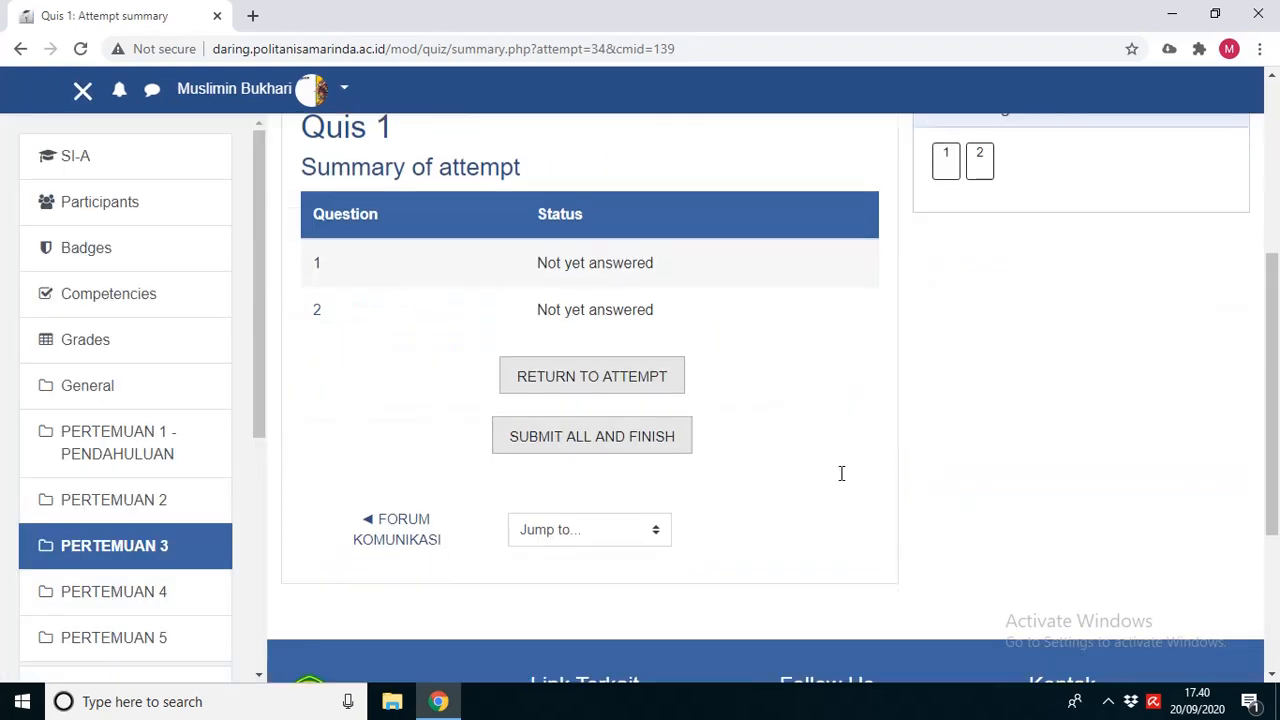
pyautogui.scroll(1, 826, 465)
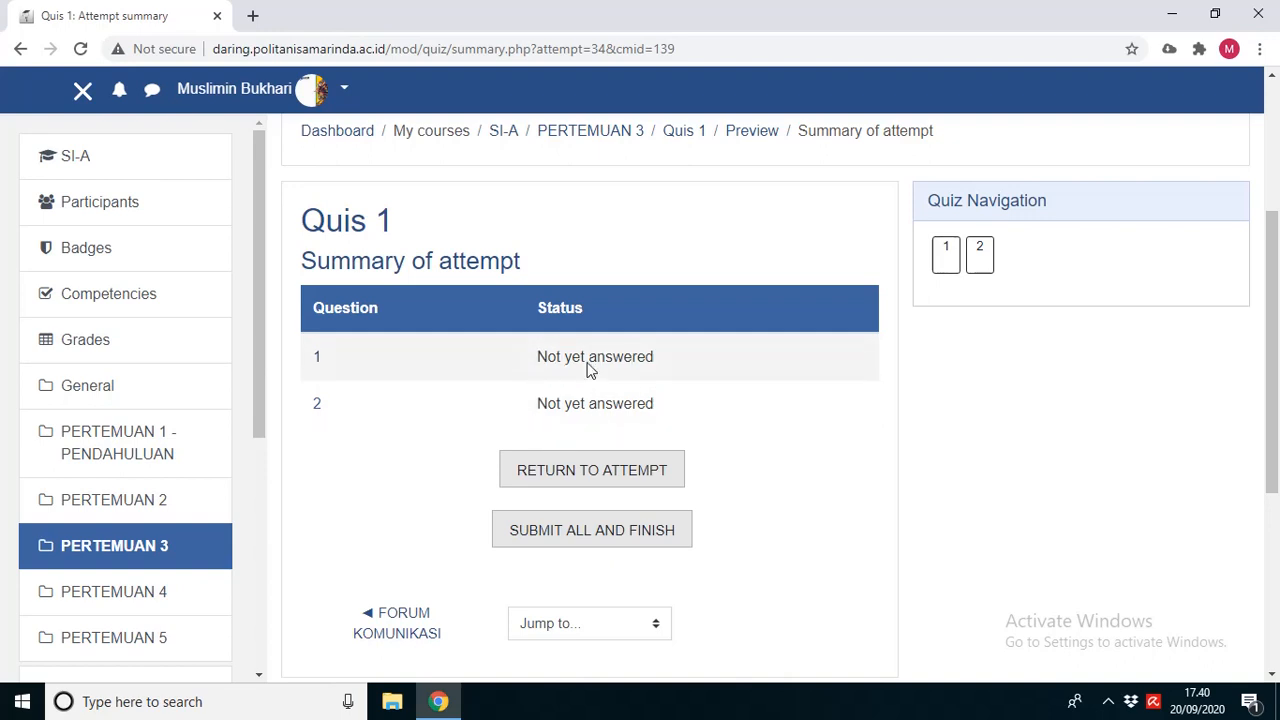
pyautogui.scroll(2, 766, 481)
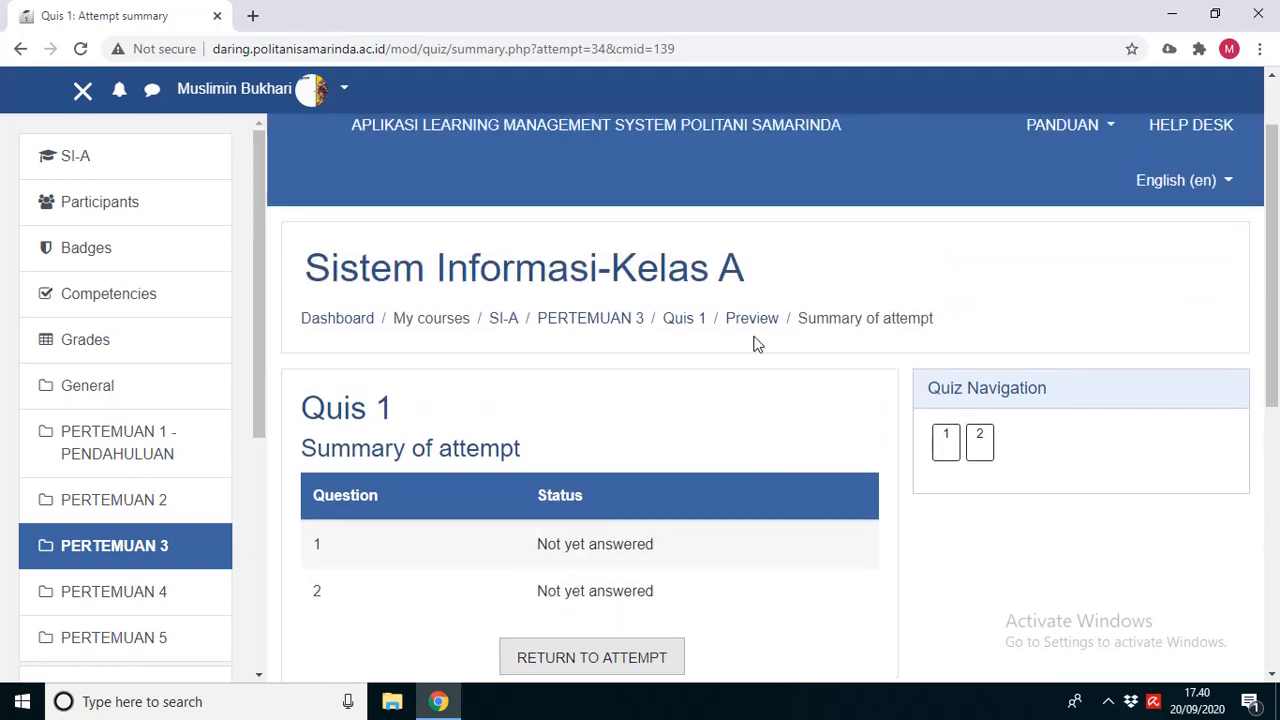
# Step: Return to the Quis 1 overview page, check it and go back to the PERTEMUAN 3 section
pyautogui.click(684, 318)
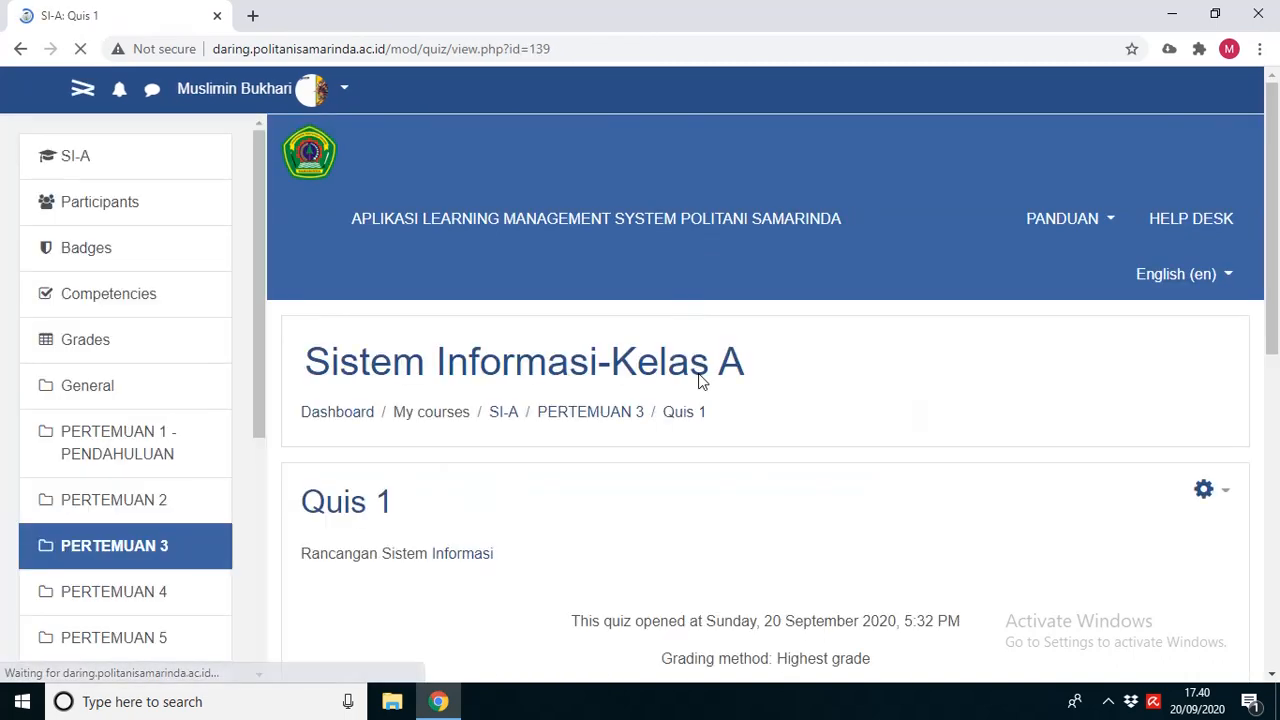
pyautogui.scroll(-3, 682, 328)
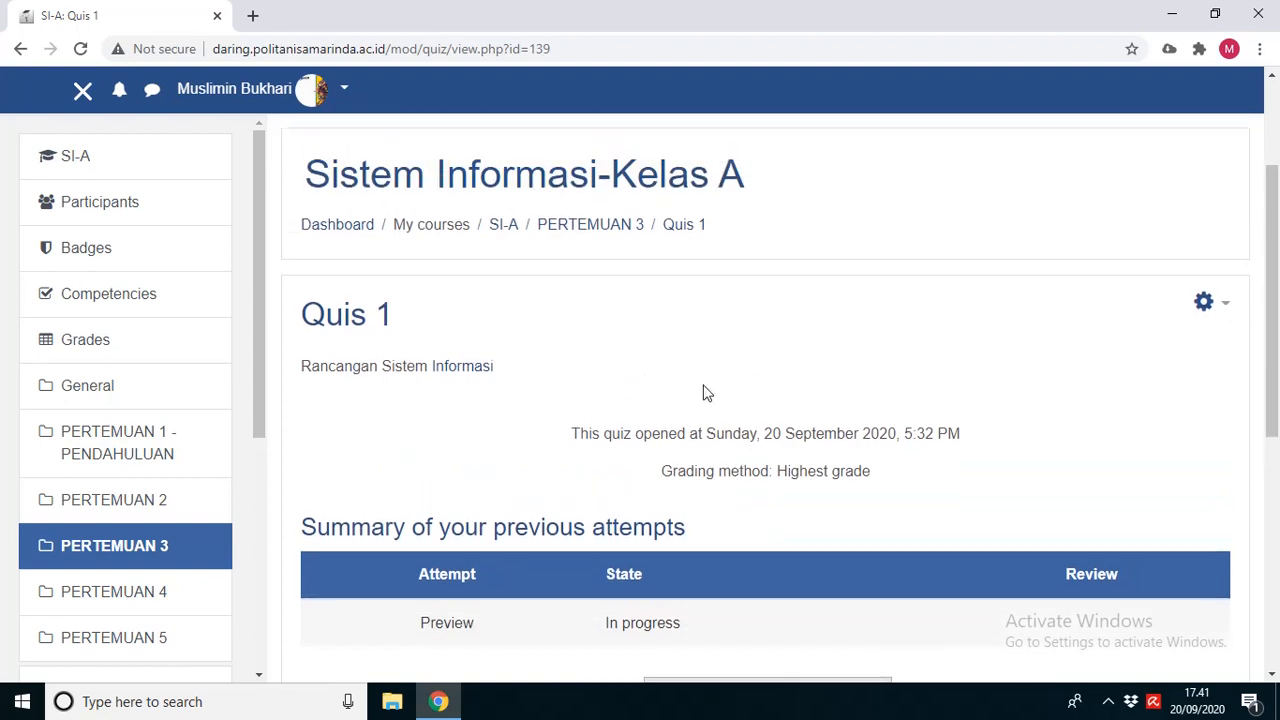
pyautogui.scroll(2, 705, 393)
pyautogui.click(578, 228)
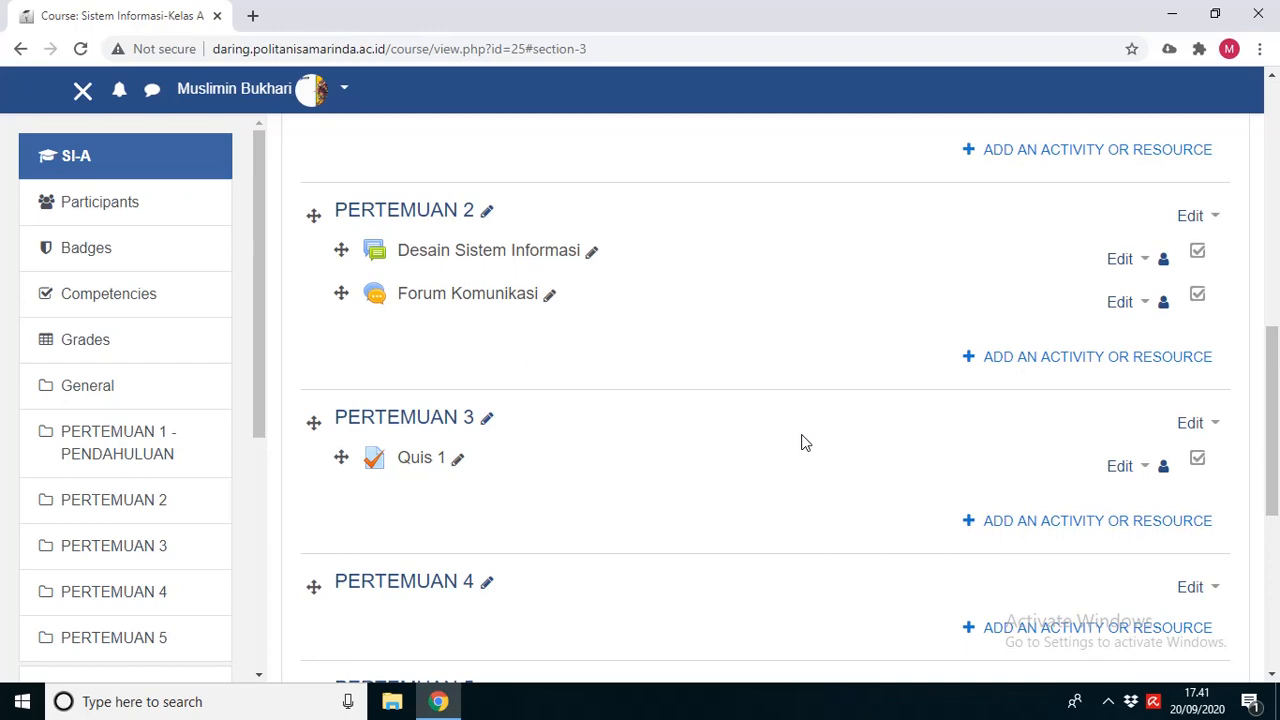
# Step: Look over the activities listed in the sections of the SI-A course page
pyautogui.scroll(2, 805, 443)
pyautogui.scroll(-3, 805, 443)
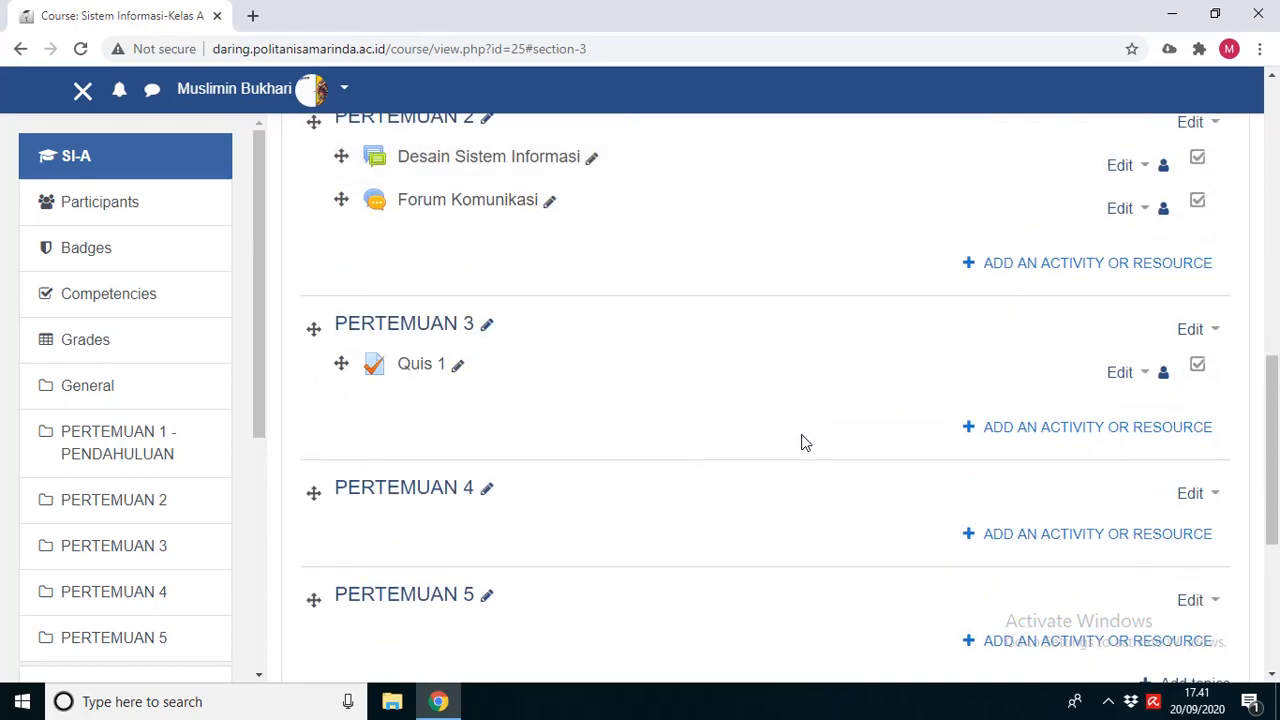
pyautogui.scroll(2, 805, 443)
pyautogui.scroll(3, 805, 443)
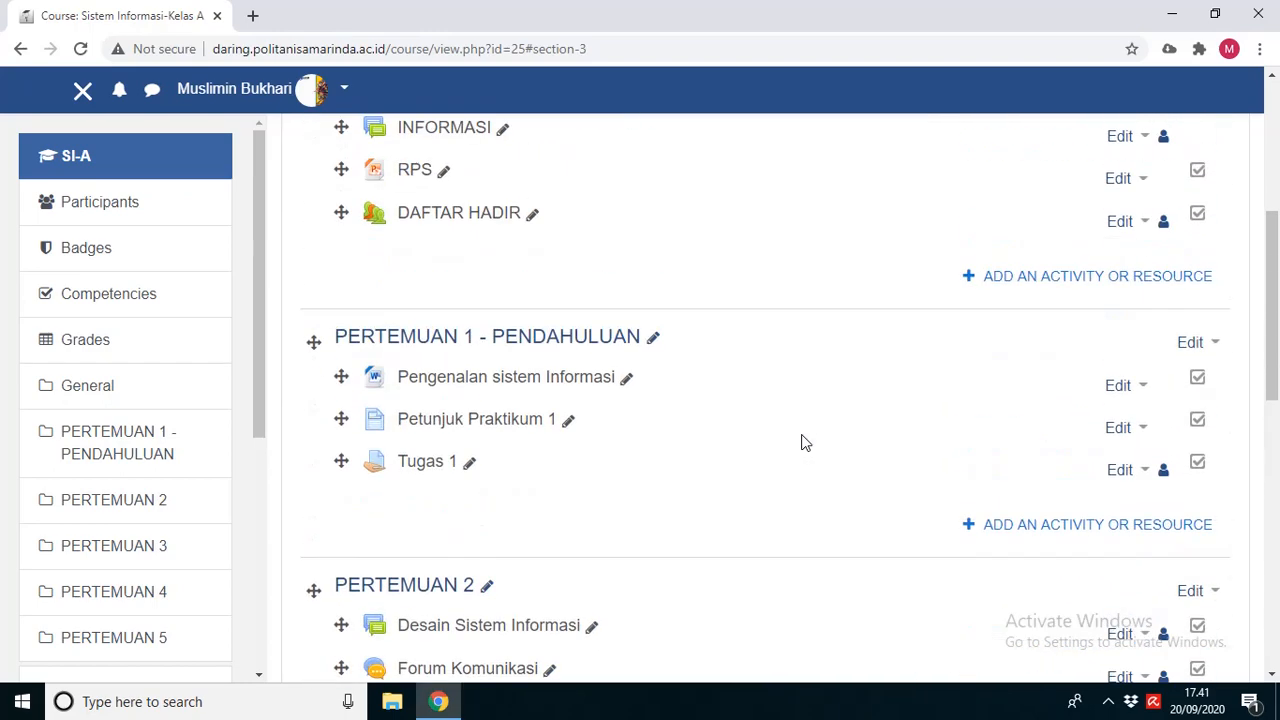
pyautogui.scroll(2, 805, 443)
pyautogui.scroll(-5, 805, 443)
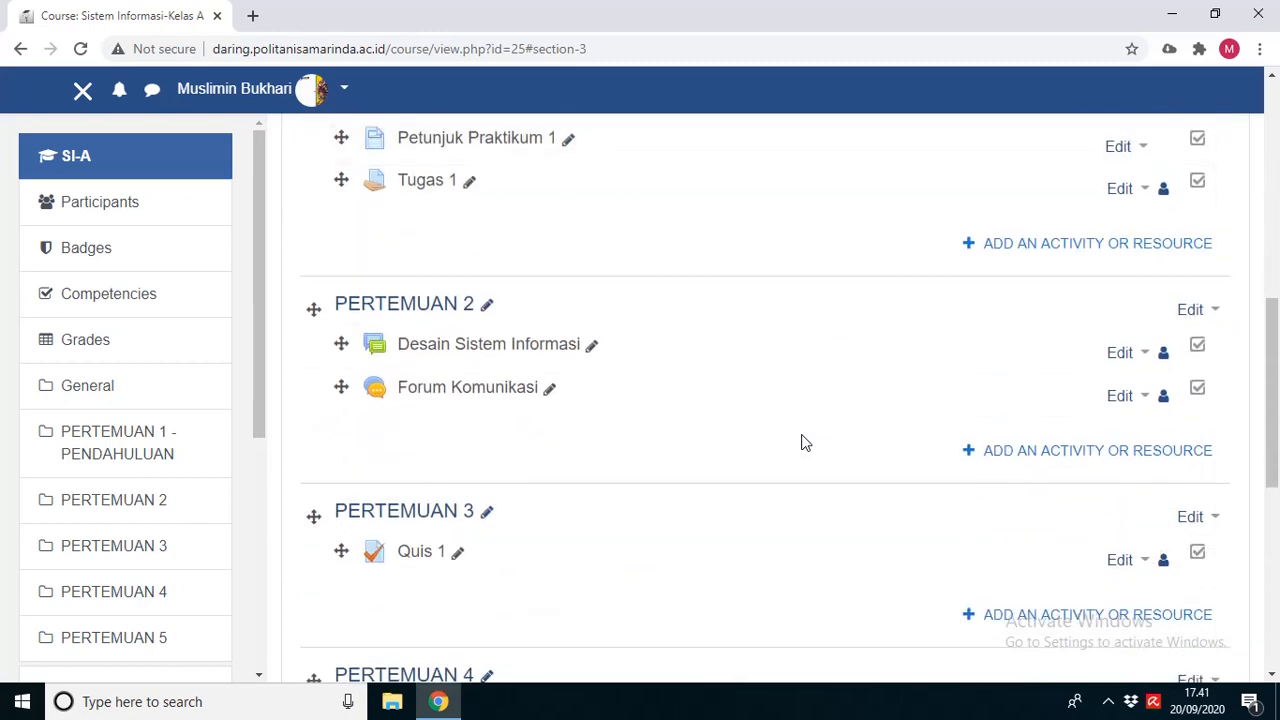